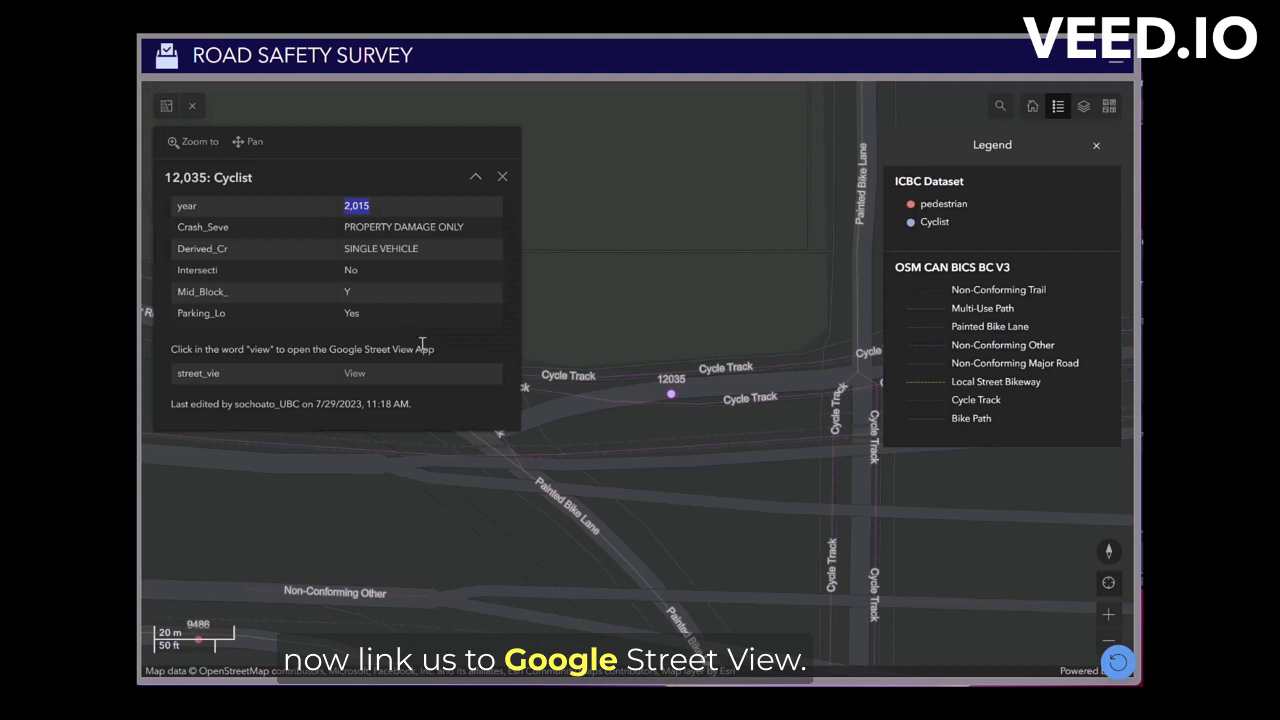
{"action": "left_click", "coordinate": [357, 377]}
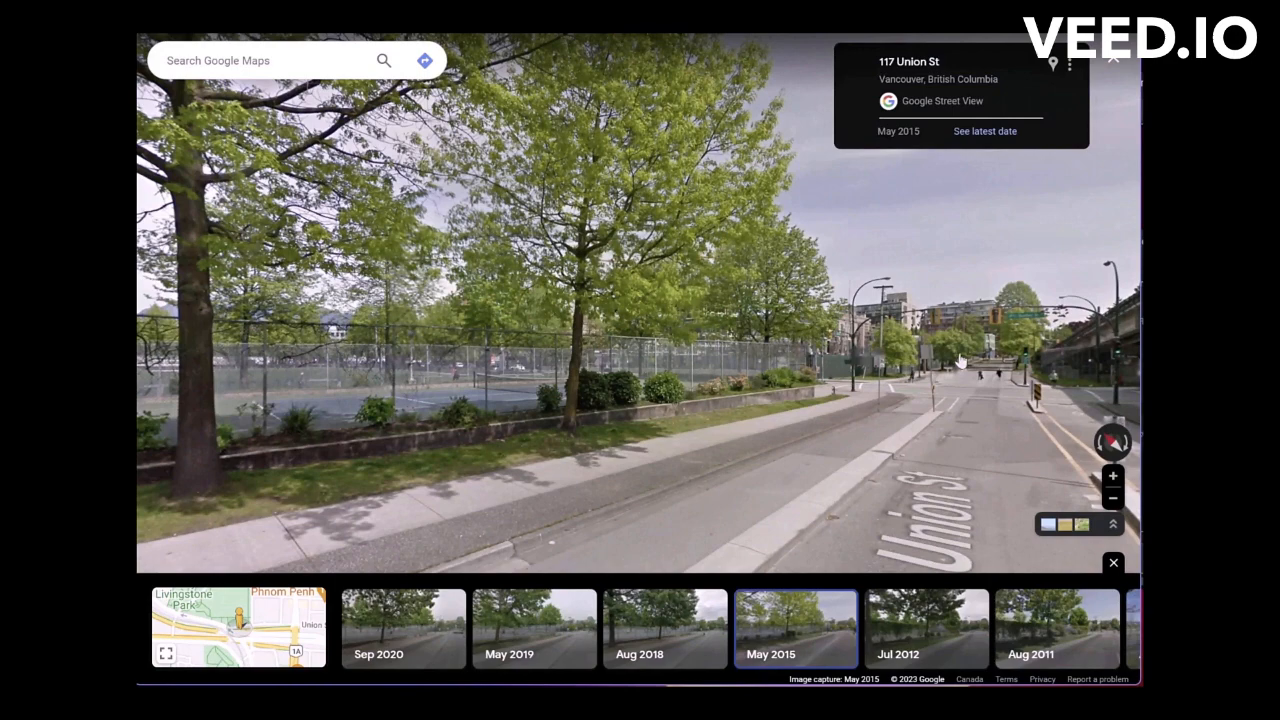
{"action": "left_click", "coordinate": [960, 362]}
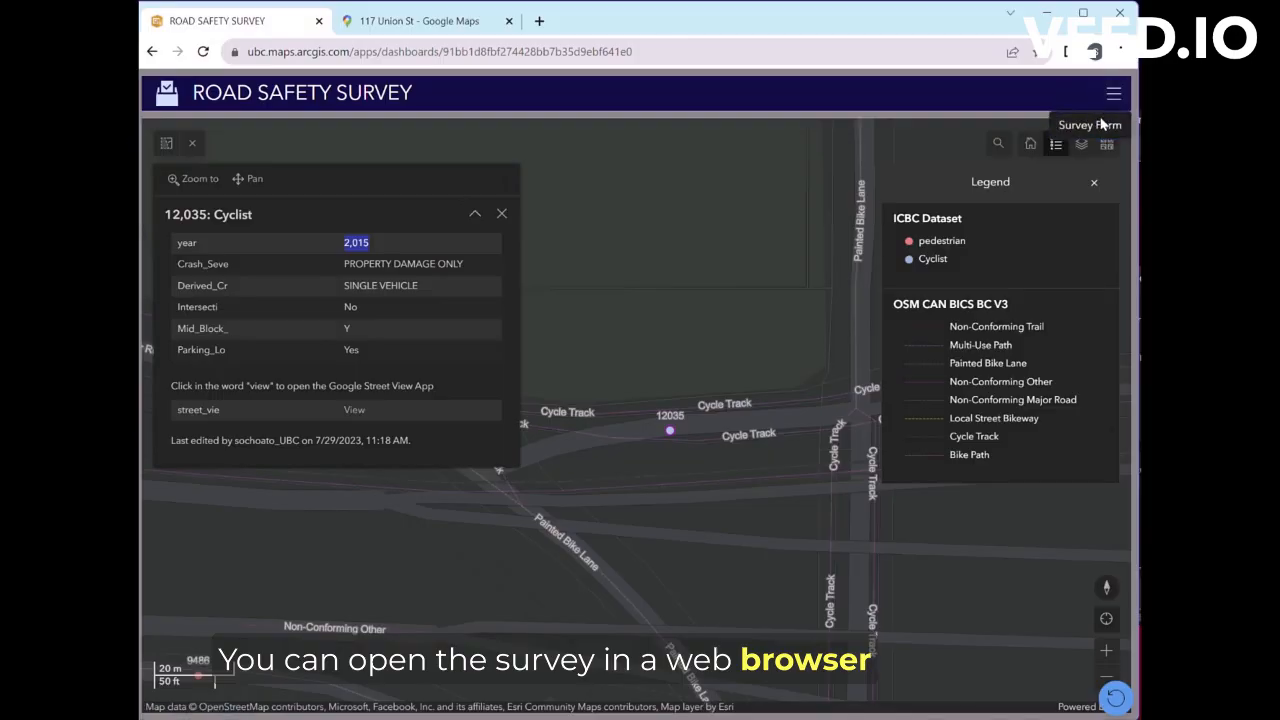
{"action": "left_click", "coordinate": [1101, 122]}
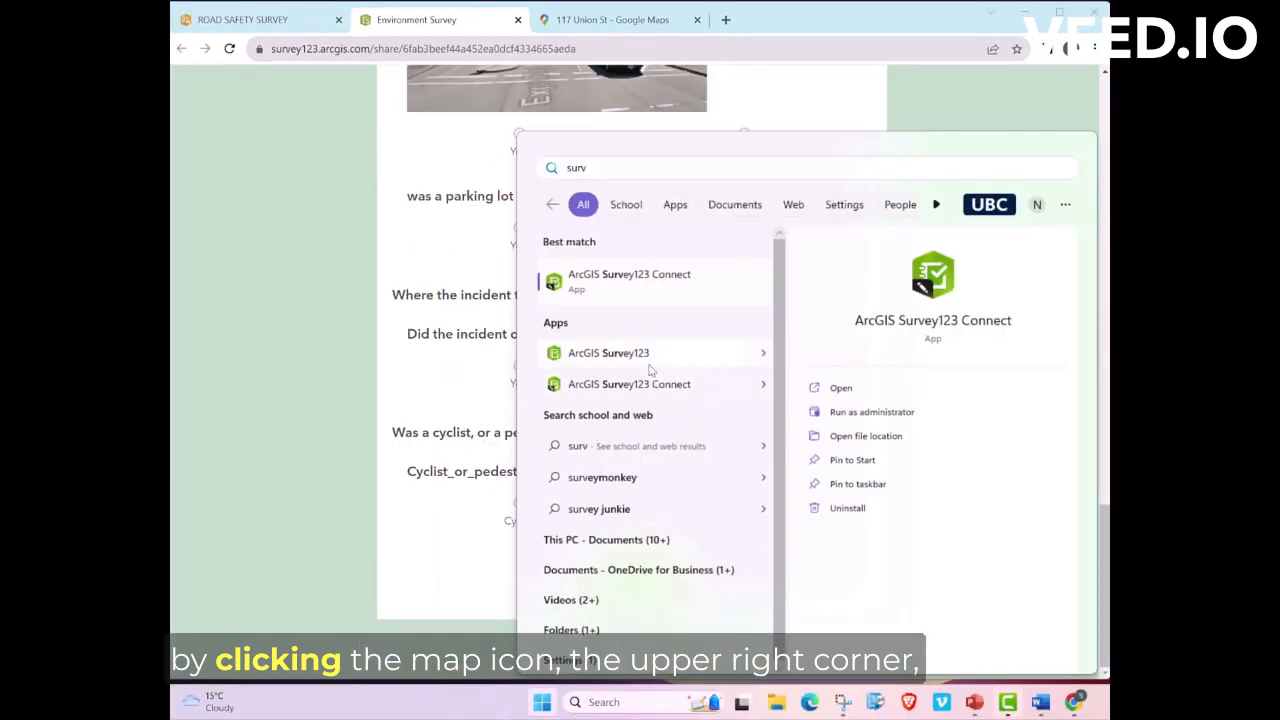
Step: Launch the Survey123 desktop app, open RoadSafety_UBC_July and start a new survey entry
{"action": "left_click", "coordinate": [639, 375]}
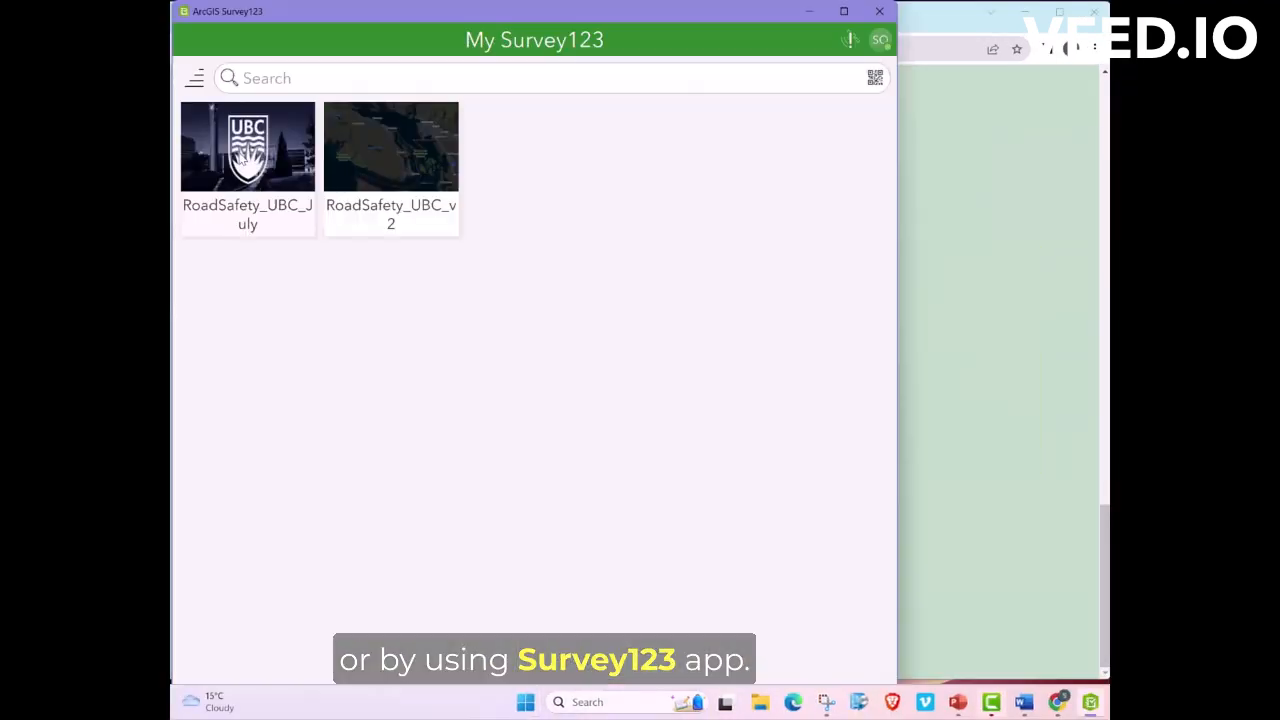
{"action": "left_click", "coordinate": [243, 160]}
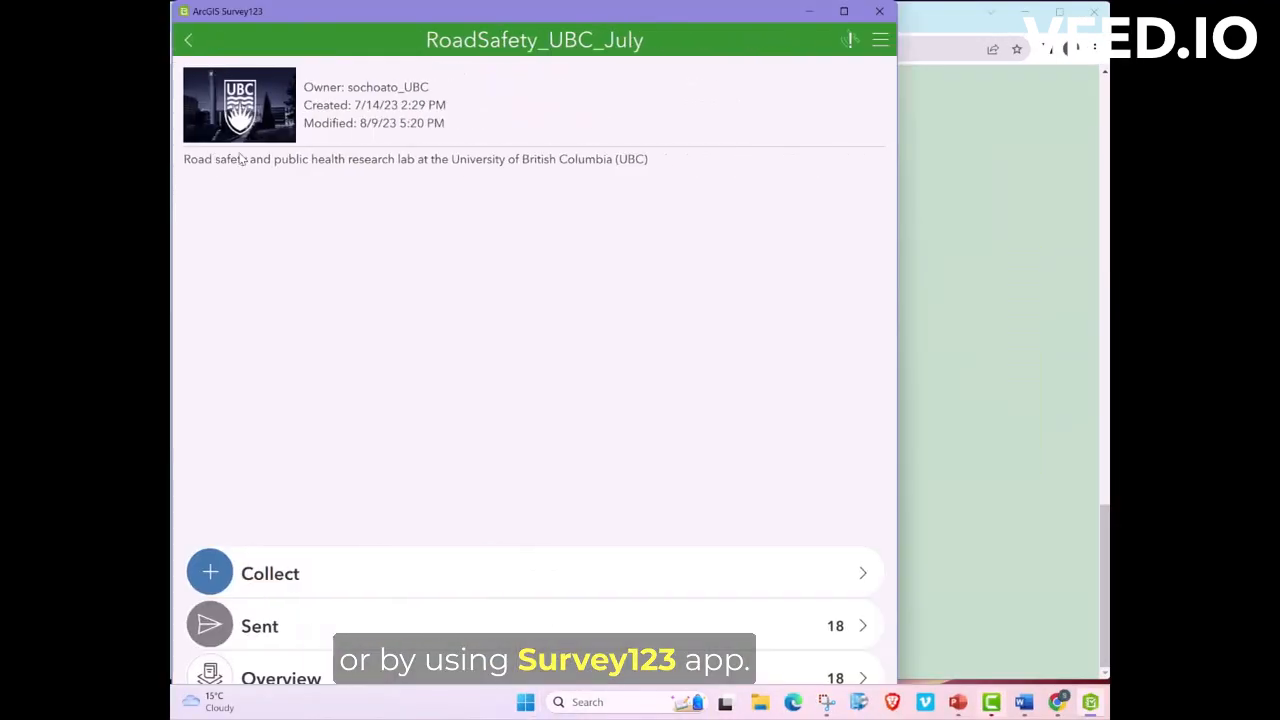
{"action": "left_click", "coordinate": [438, 573]}
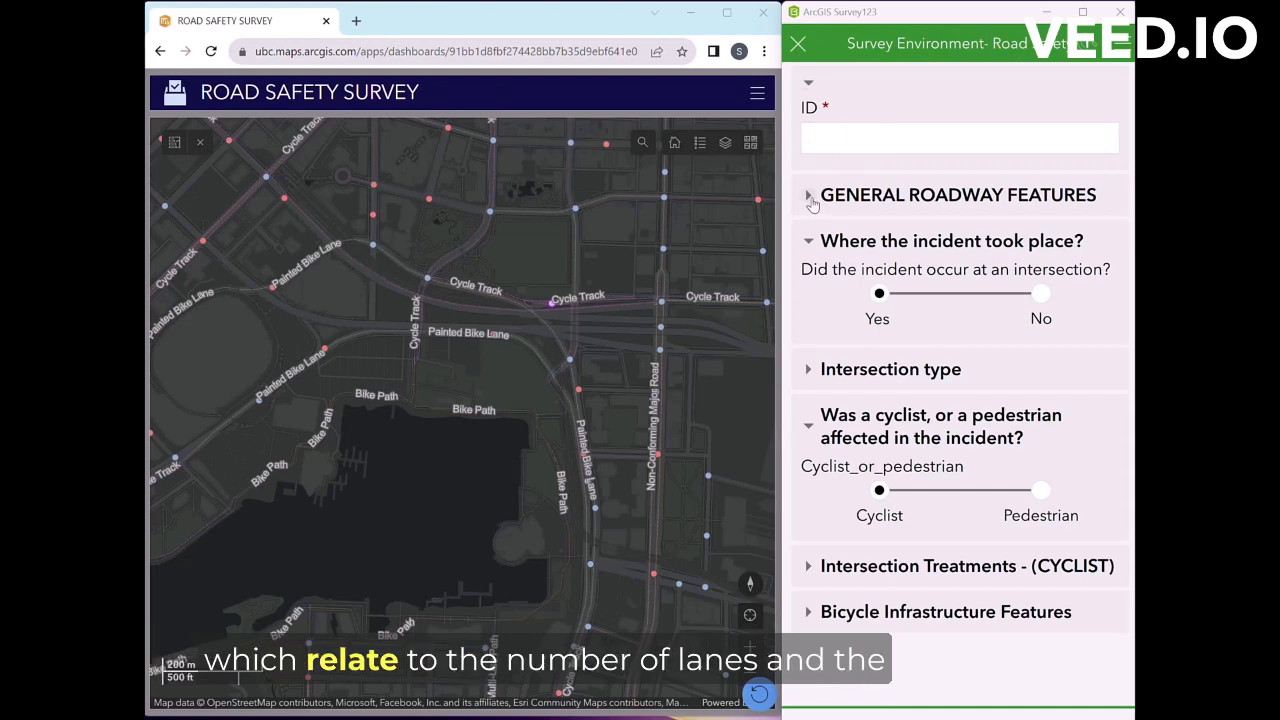
Step: Expand the General Roadway Features and Intersection type questions and scroll through them
{"action": "left_click", "coordinate": [880, 200]}
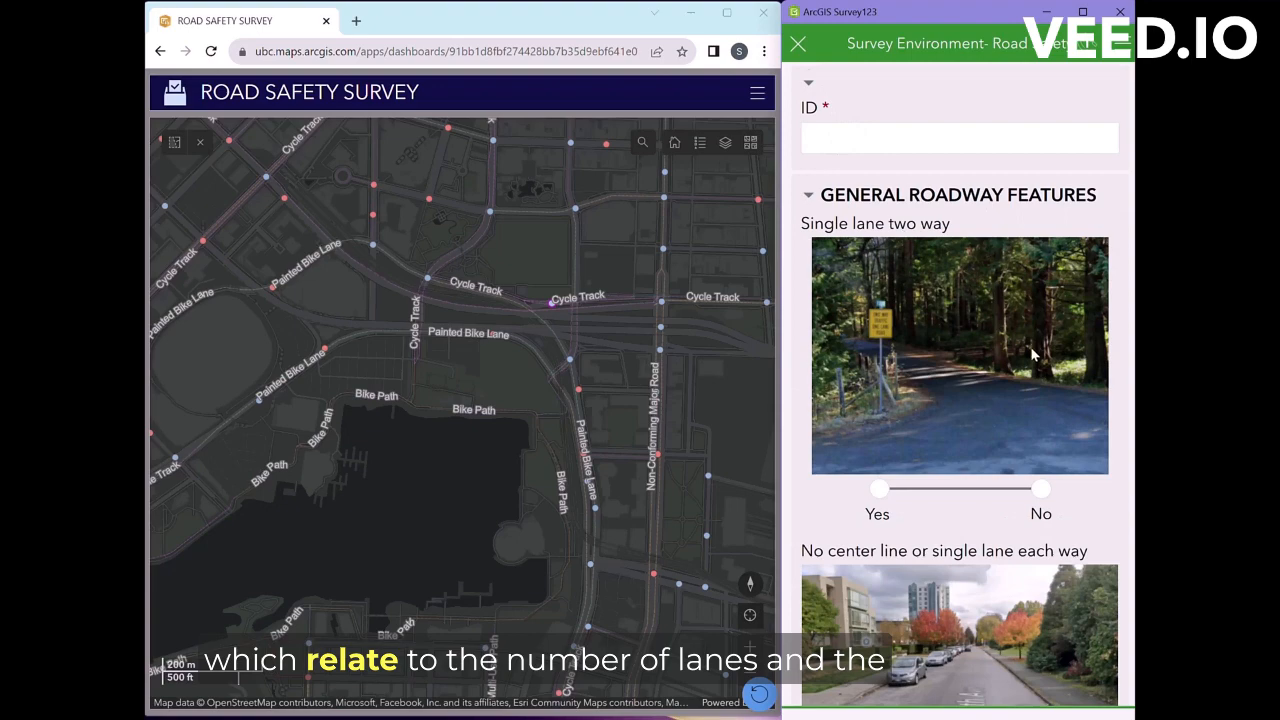
{"action": "scroll", "coordinate": [1035, 355], "scroll_direction": "down", "scroll_amount": 10}
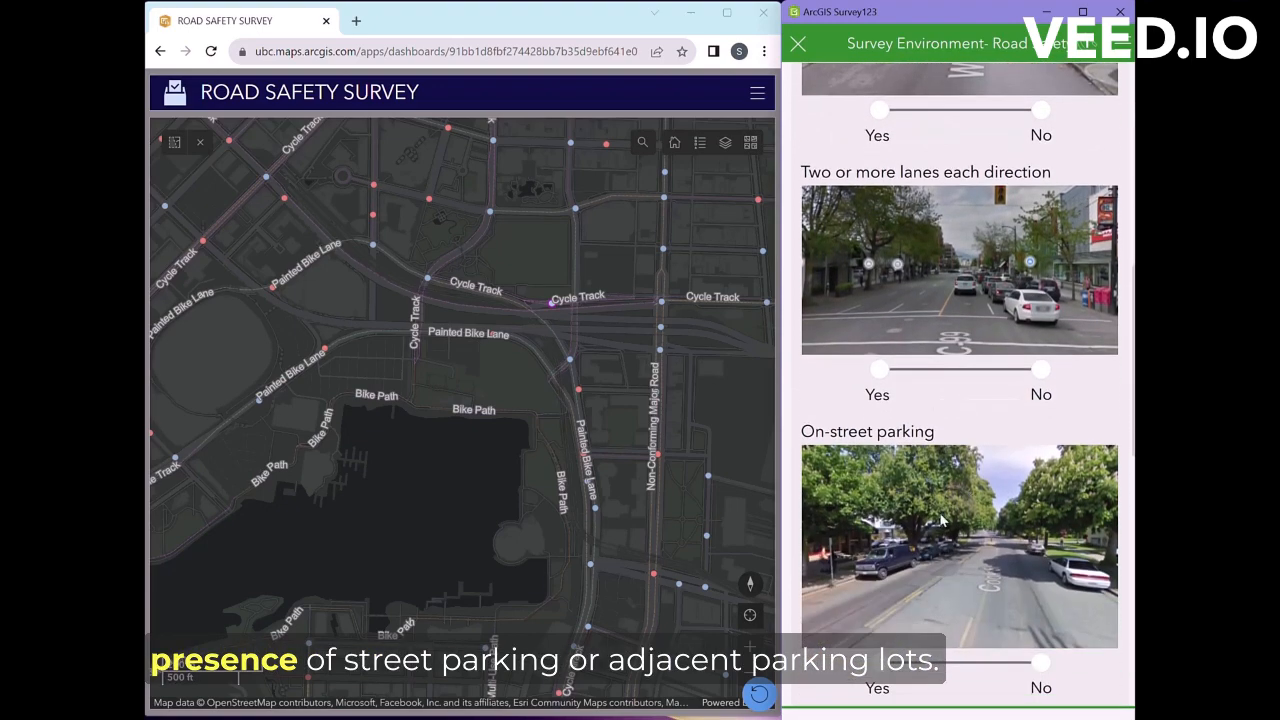
{"action": "scroll", "coordinate": [940, 520], "scroll_direction": "down", "scroll_amount": 5}
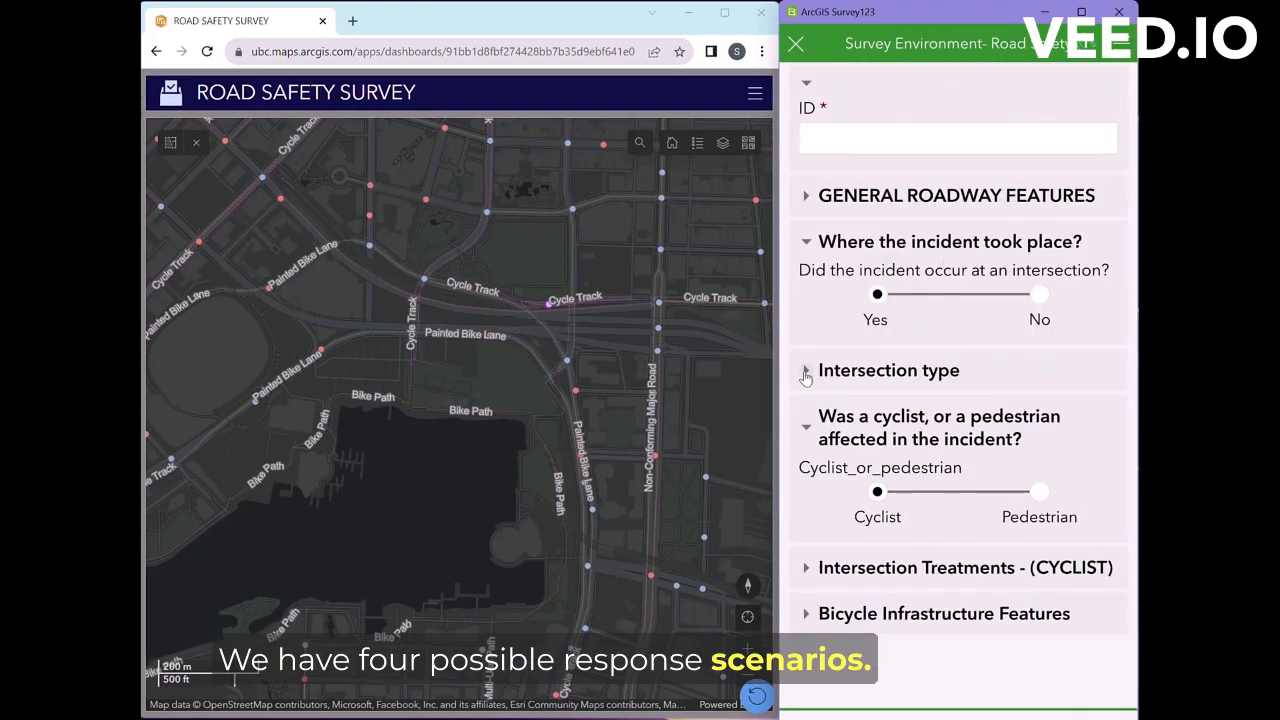
{"action": "left_click", "coordinate": [806, 372]}
{"action": "scroll", "coordinate": [994, 476], "scroll_direction": "down", "scroll_amount": 9}
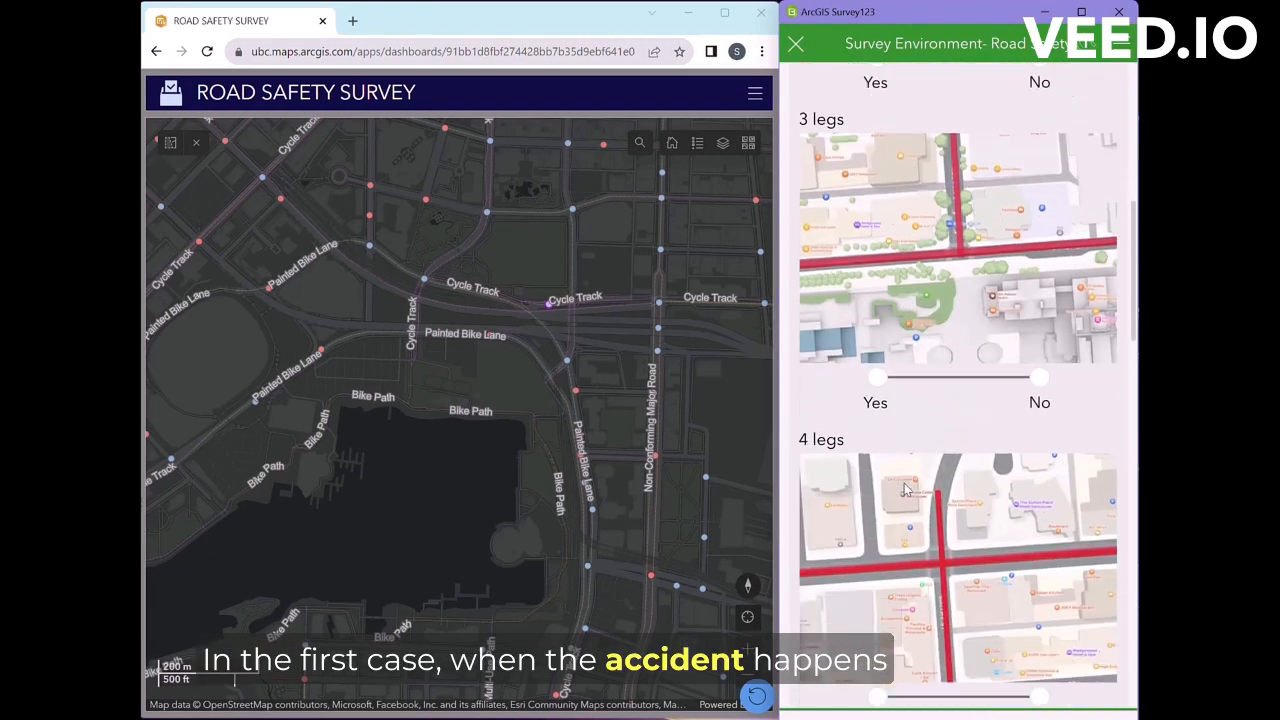
{"action": "scroll", "coordinate": [924, 460], "scroll_direction": "down", "scroll_amount": 10}
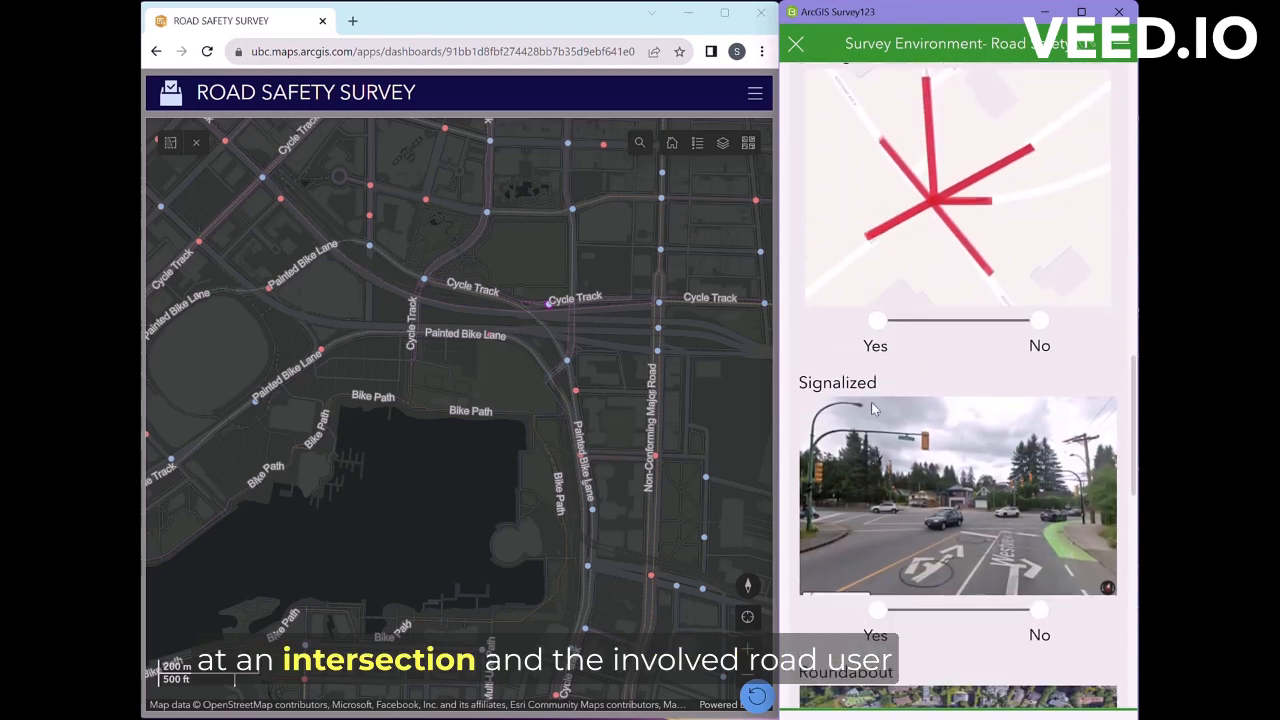
{"action": "scroll", "coordinate": [980, 561], "scroll_direction": "down", "scroll_amount": 3}
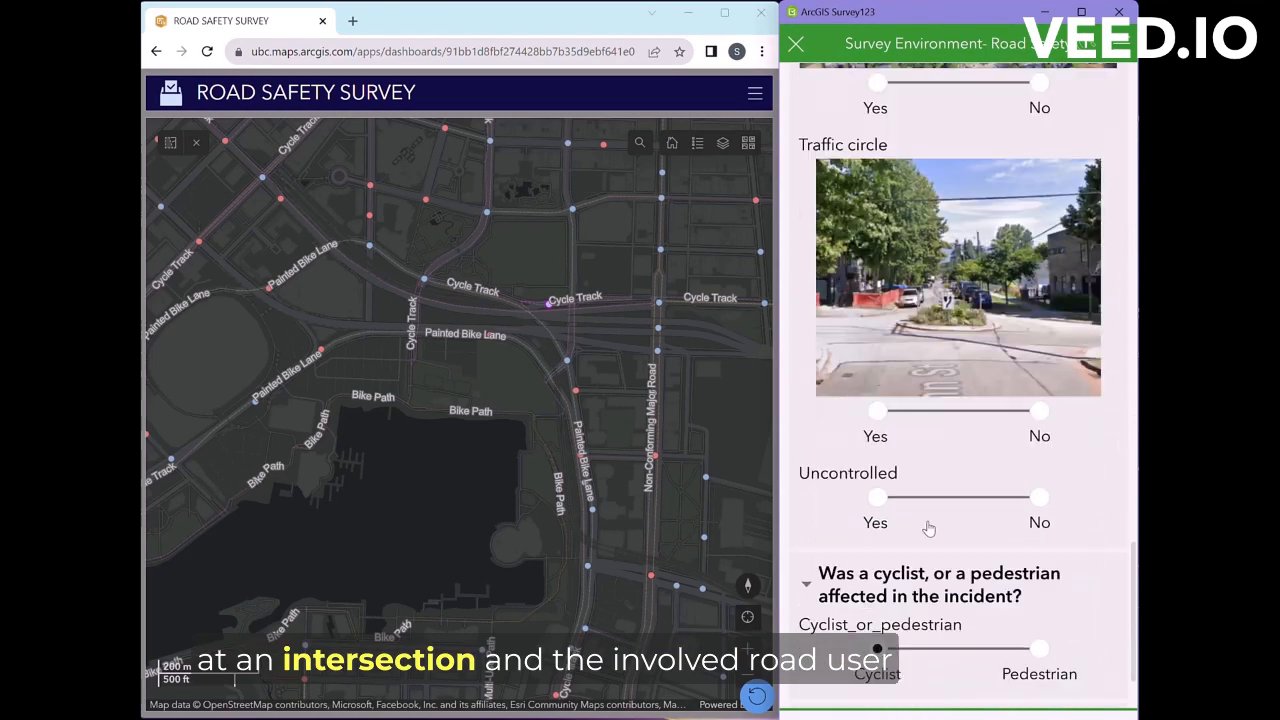
{"action": "scroll", "coordinate": [878, 538], "scroll_direction": "down", "scroll_amount": 1}
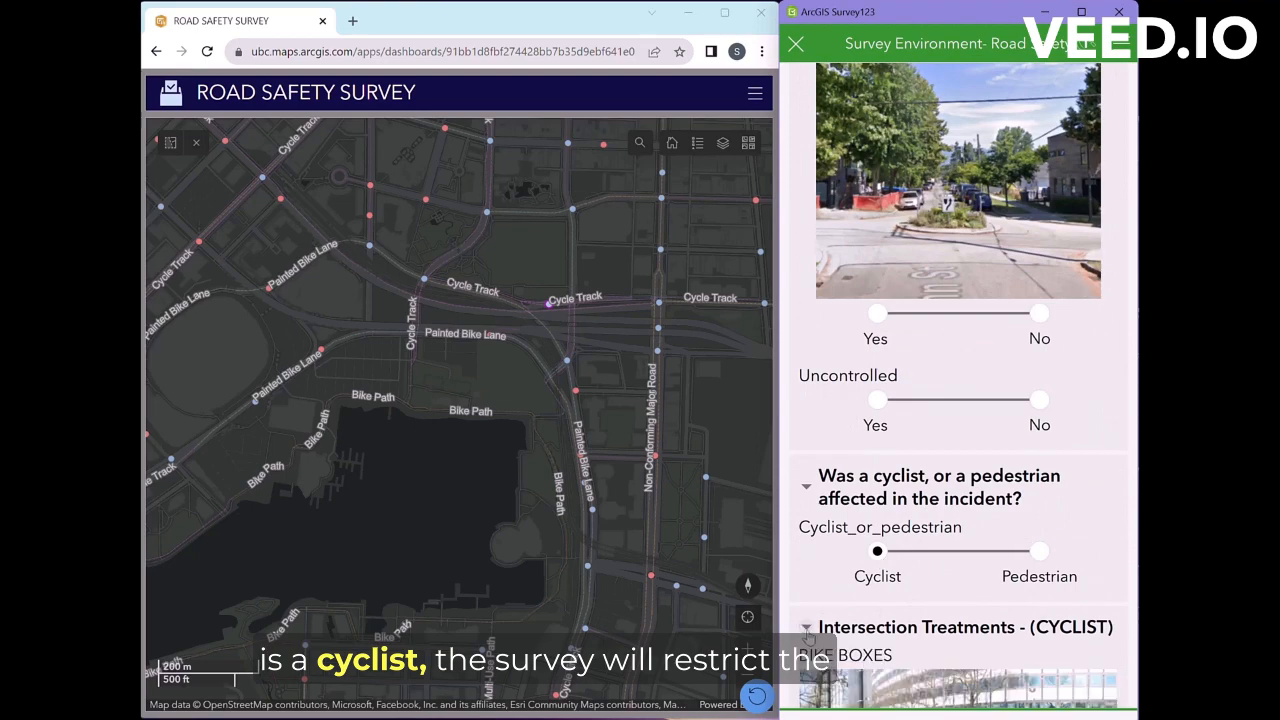
{"action": "scroll", "coordinate": [1078, 635], "scroll_direction": "down", "scroll_amount": 5}
{"action": "scroll", "coordinate": [1078, 635], "scroll_direction": "down", "scroll_amount": 8}
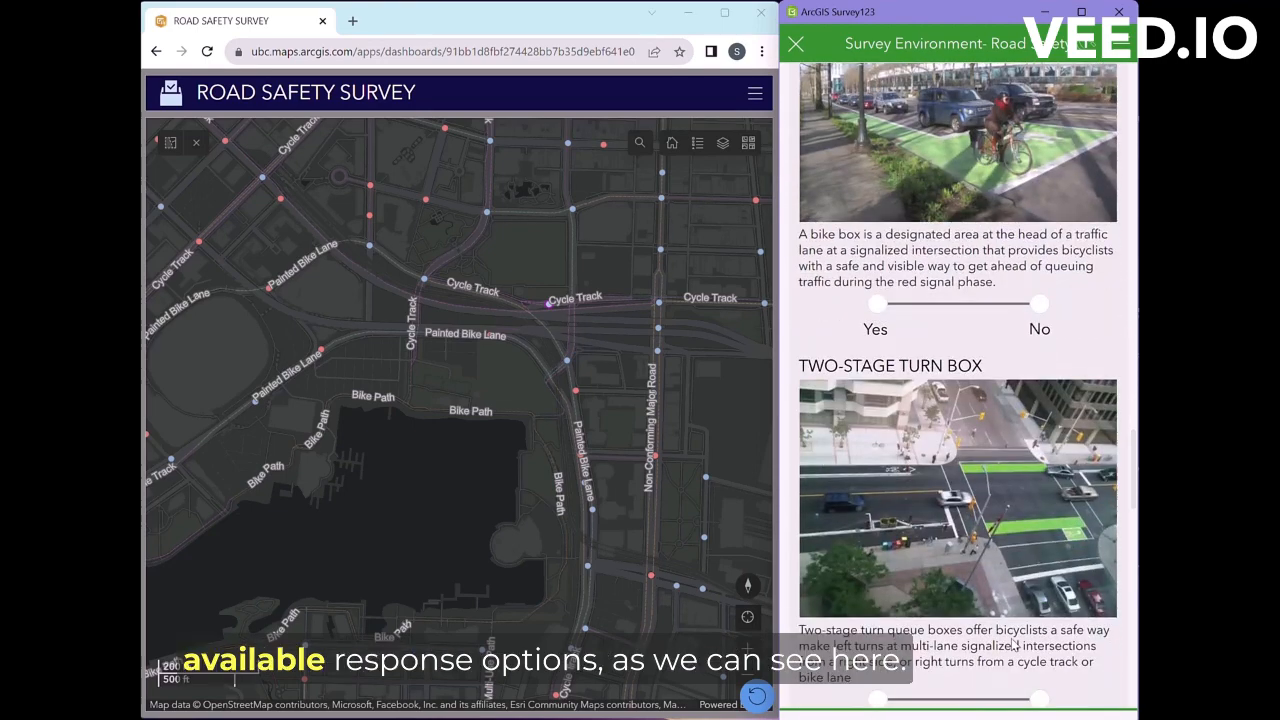
{"action": "scroll", "coordinate": [1015, 612], "scroll_direction": "down", "scroll_amount": 5}
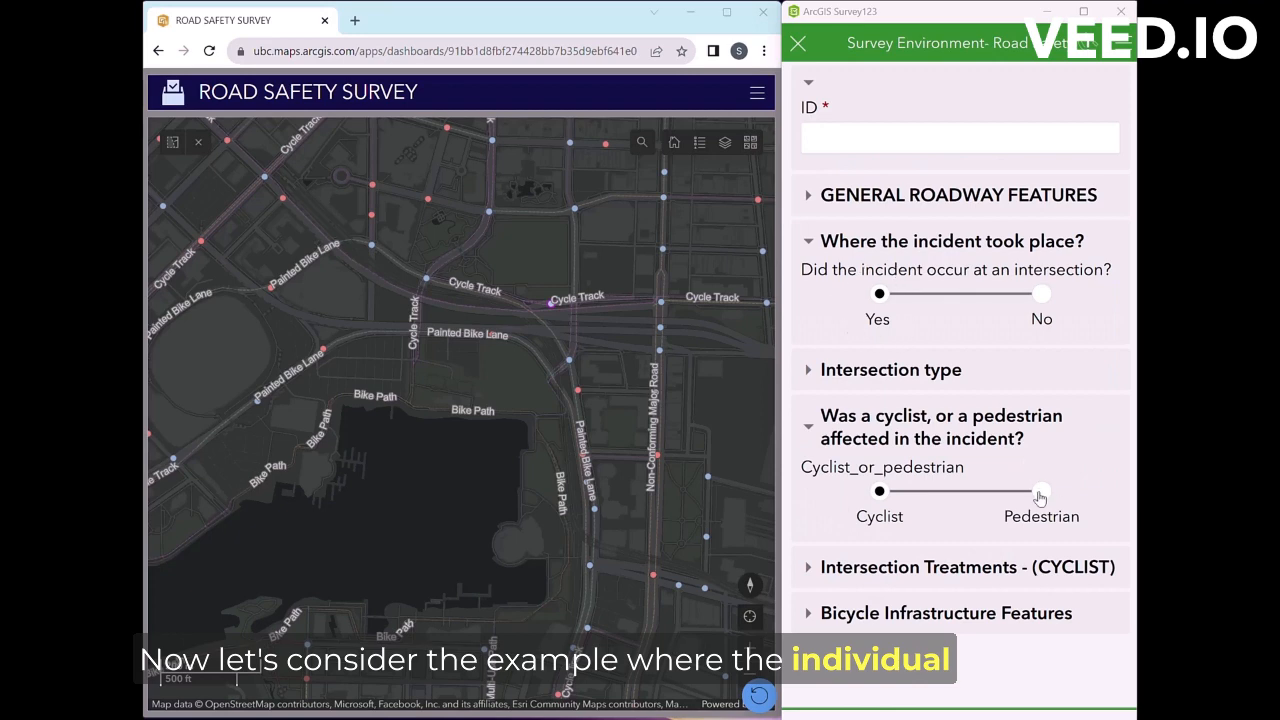
Step: Switch the affected road user to Pedestrian and review the Pedestrian Infrastructure intersection questions
{"action": "left_click", "coordinate": [1041, 494]}
{"action": "left_click", "coordinate": [809, 371]}
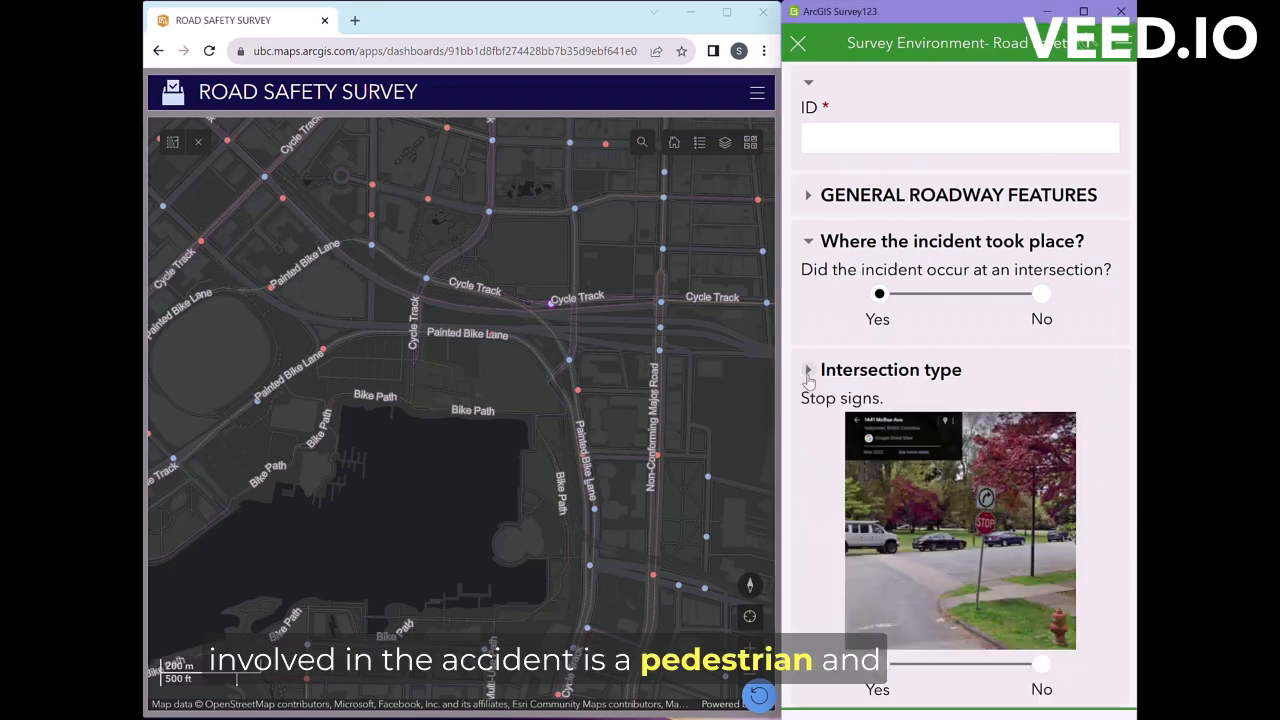
{"action": "left_click", "coordinate": [809, 371]}
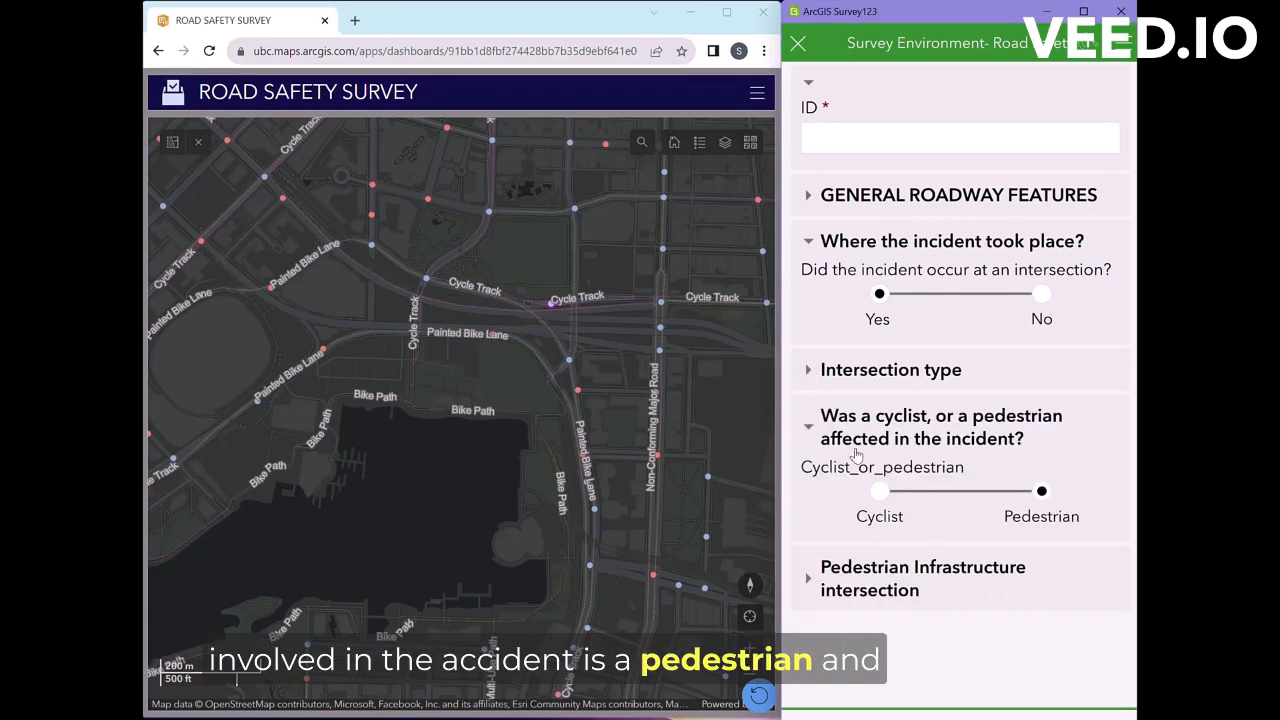
{"action": "left_click", "coordinate": [900, 576]}
{"action": "scroll", "coordinate": [1053, 393], "scroll_direction": "down", "scroll_amount": 5}
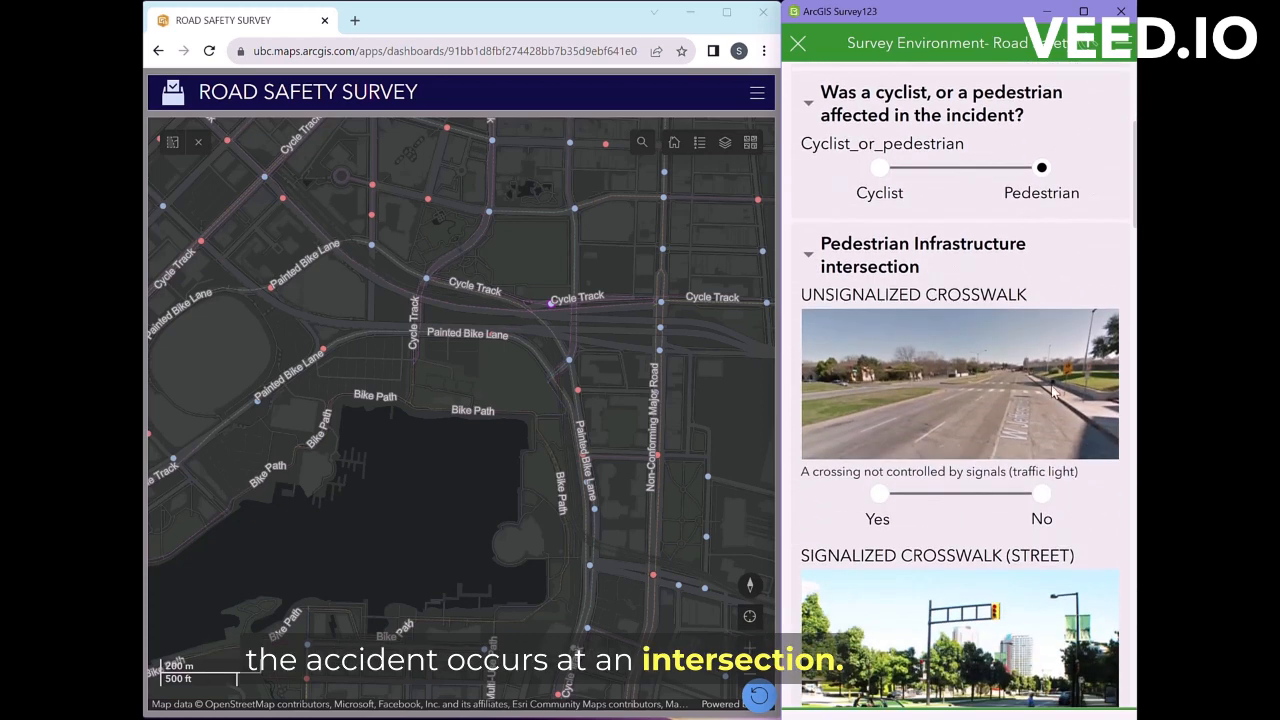
{"action": "scroll", "coordinate": [1043, 367], "scroll_direction": "down", "scroll_amount": 10}
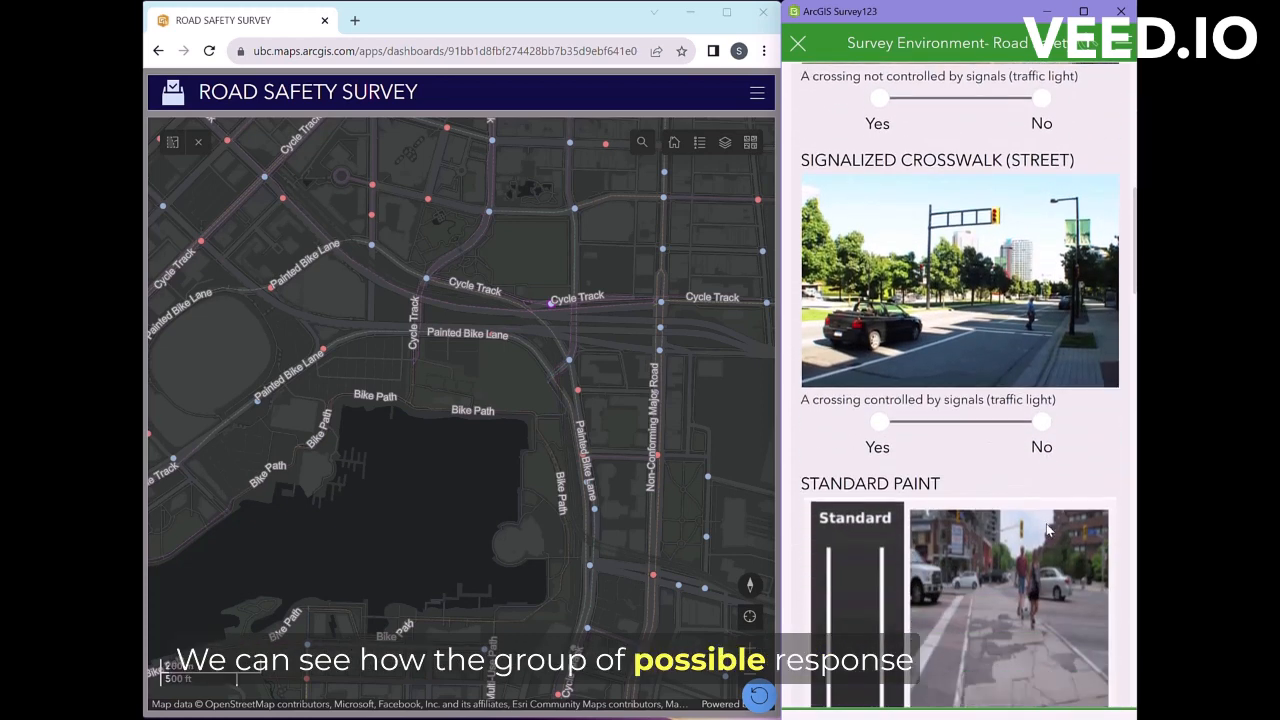
{"action": "scroll", "coordinate": [923, 489], "scroll_direction": "down", "scroll_amount": 8}
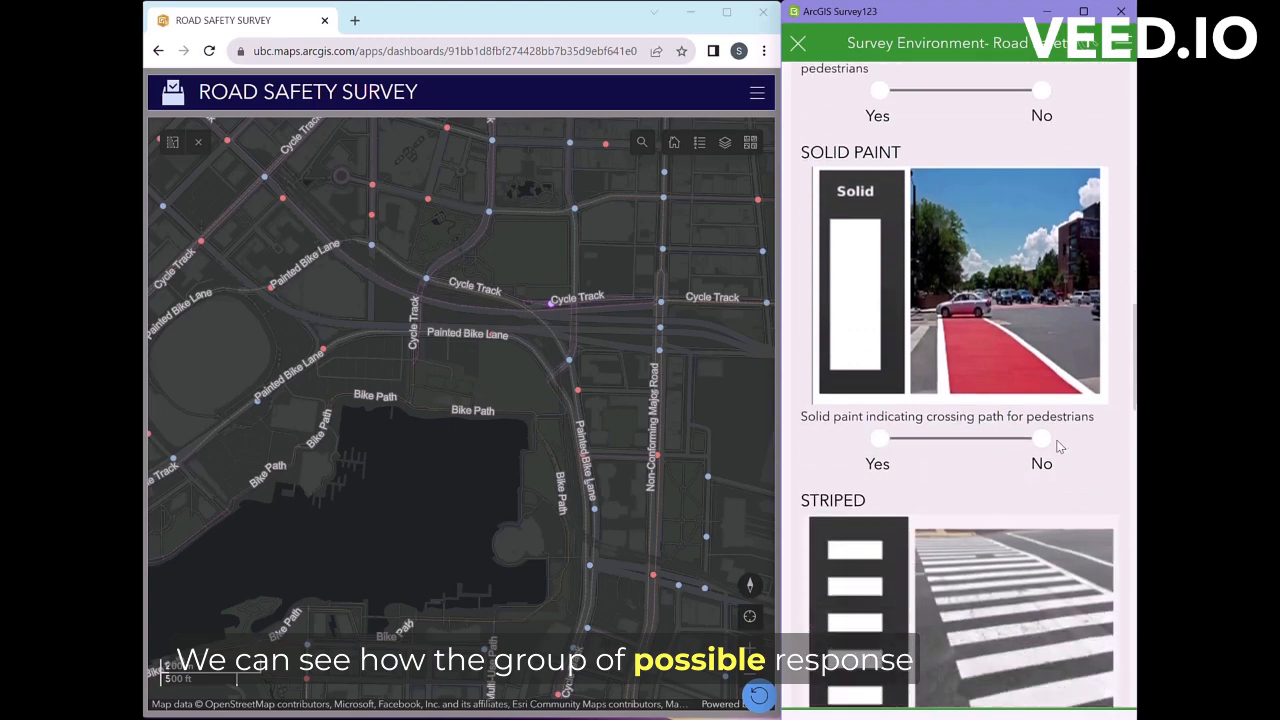
{"action": "scroll", "coordinate": [965, 535], "scroll_direction": "down", "scroll_amount": 8}
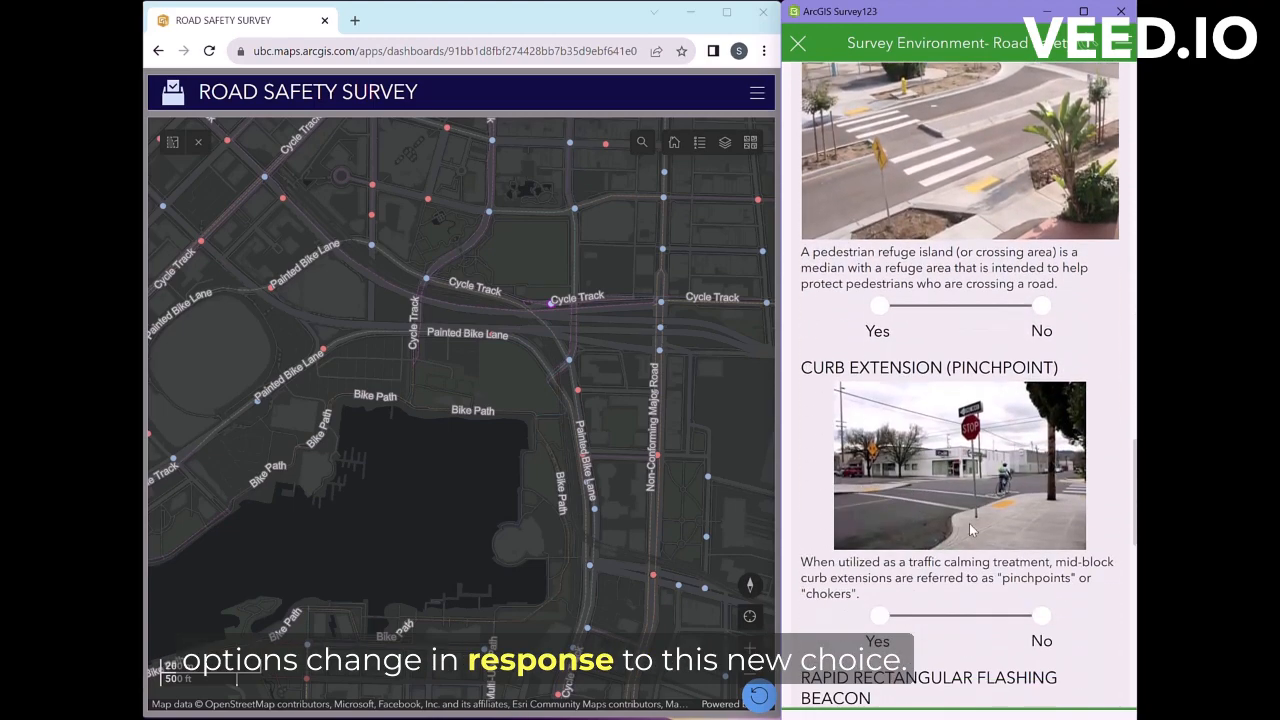
{"action": "scroll", "coordinate": [972, 525], "scroll_direction": "down", "scroll_amount": 8}
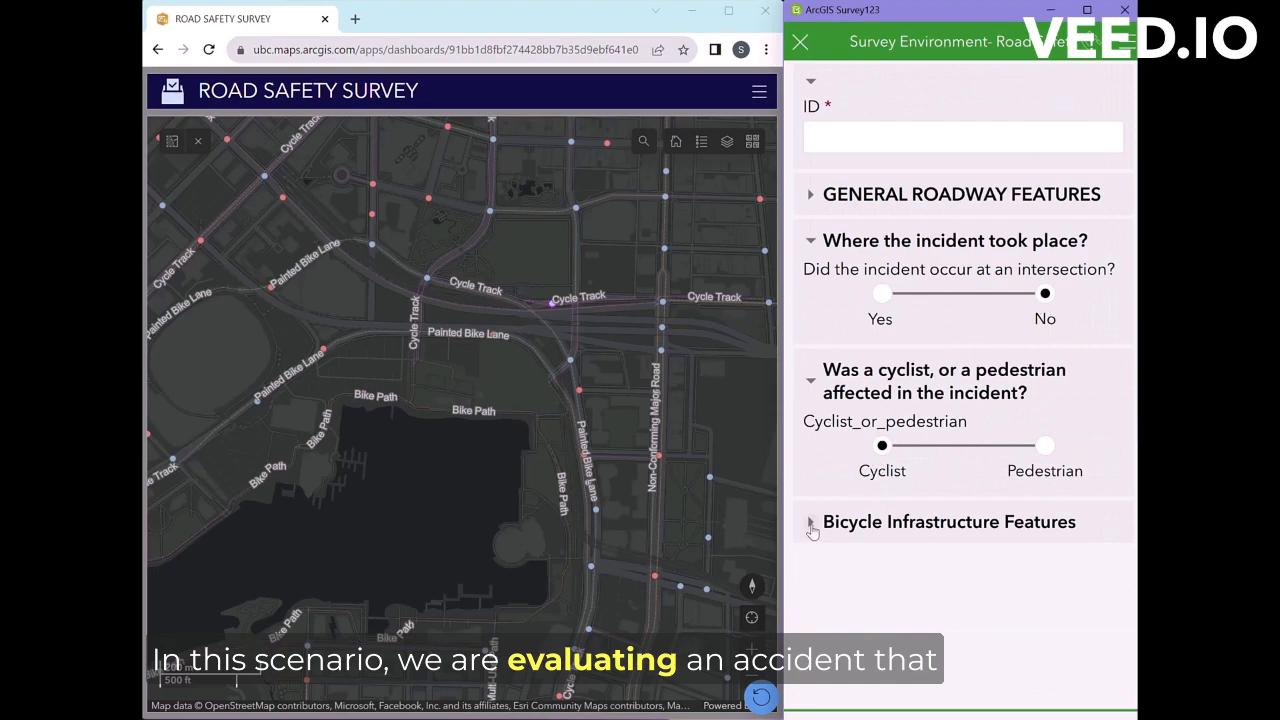
Step: Expand and scroll through the Bicycle Infrastructure Features questions
{"action": "left_click", "coordinate": [812, 526]}
{"action": "scroll", "coordinate": [1055, 481], "scroll_direction": "down", "scroll_amount": 8}
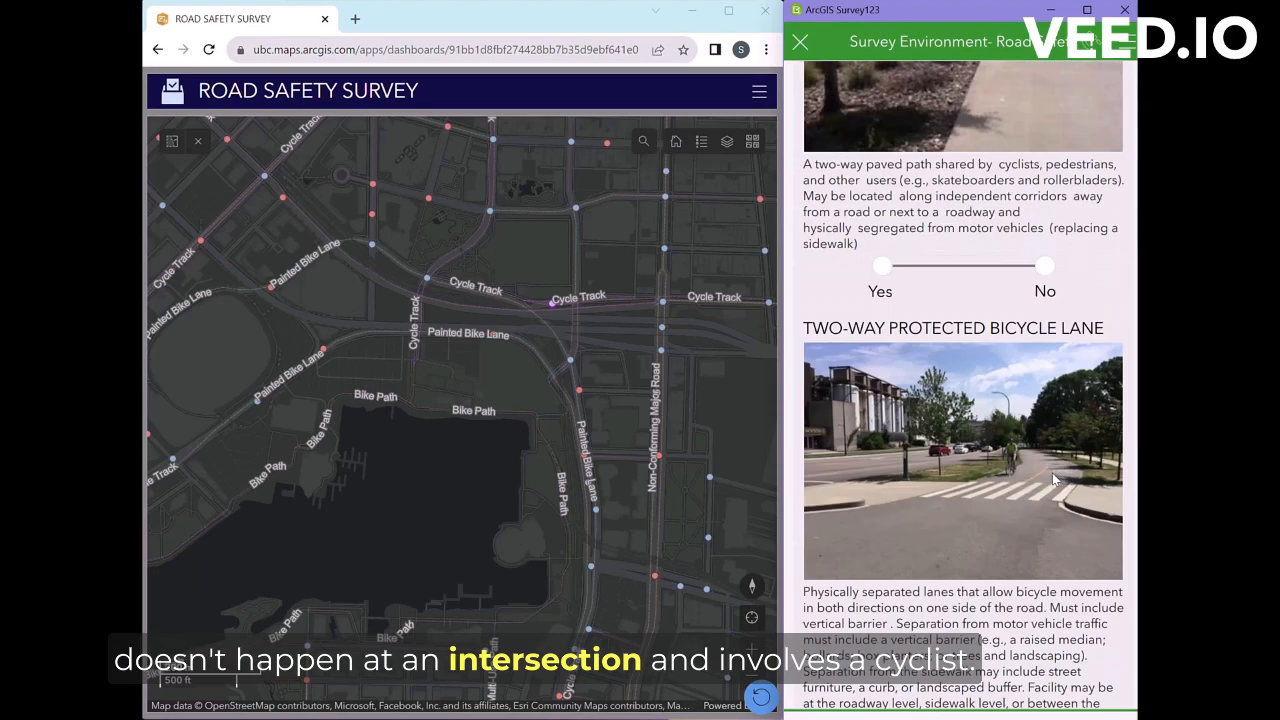
{"action": "scroll", "coordinate": [1055, 481], "scroll_direction": "down", "scroll_amount": 6}
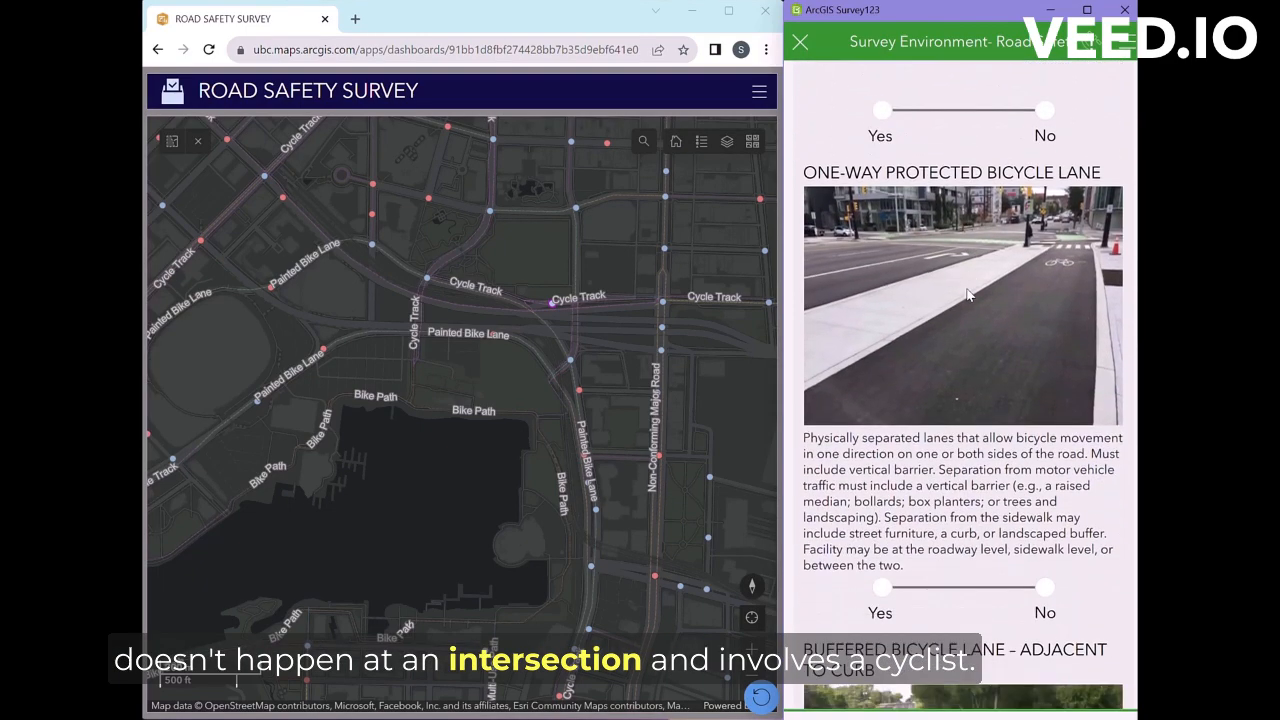
{"action": "scroll", "coordinate": [915, 592], "scroll_direction": "down", "scroll_amount": 10}
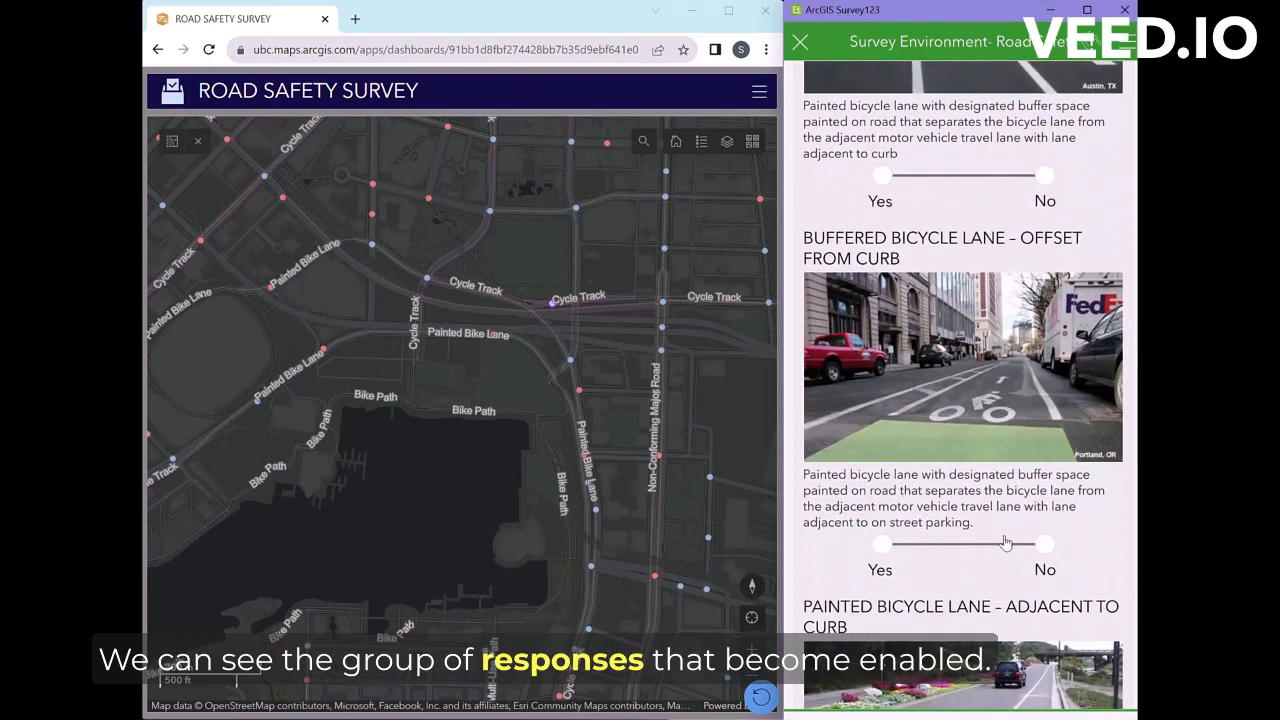
{"action": "scroll", "coordinate": [1008, 565], "scroll_direction": "down", "scroll_amount": 1}
{"action": "scroll", "coordinate": [1012, 588], "scroll_direction": "down", "scroll_amount": 15}
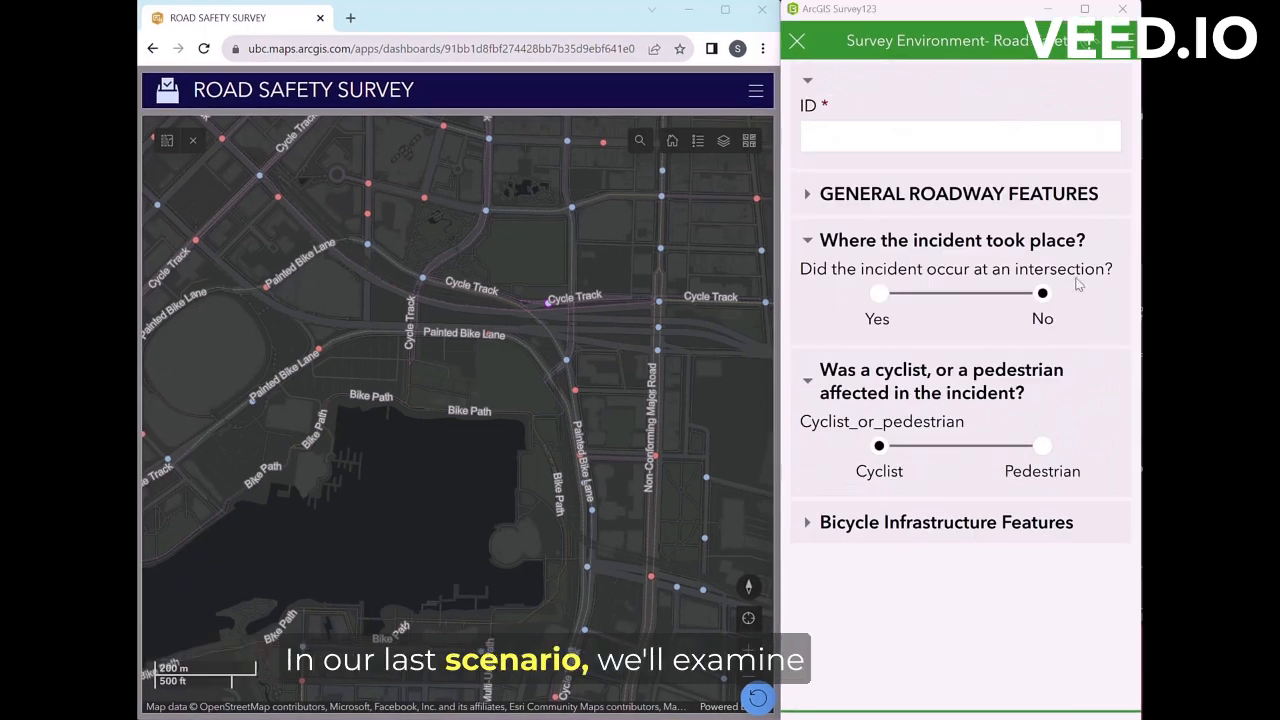
Step: Mark the road user as Pedestrian and review the Pedestrian Infrastructure Features questions
{"action": "left_click", "coordinate": [1050, 468]}
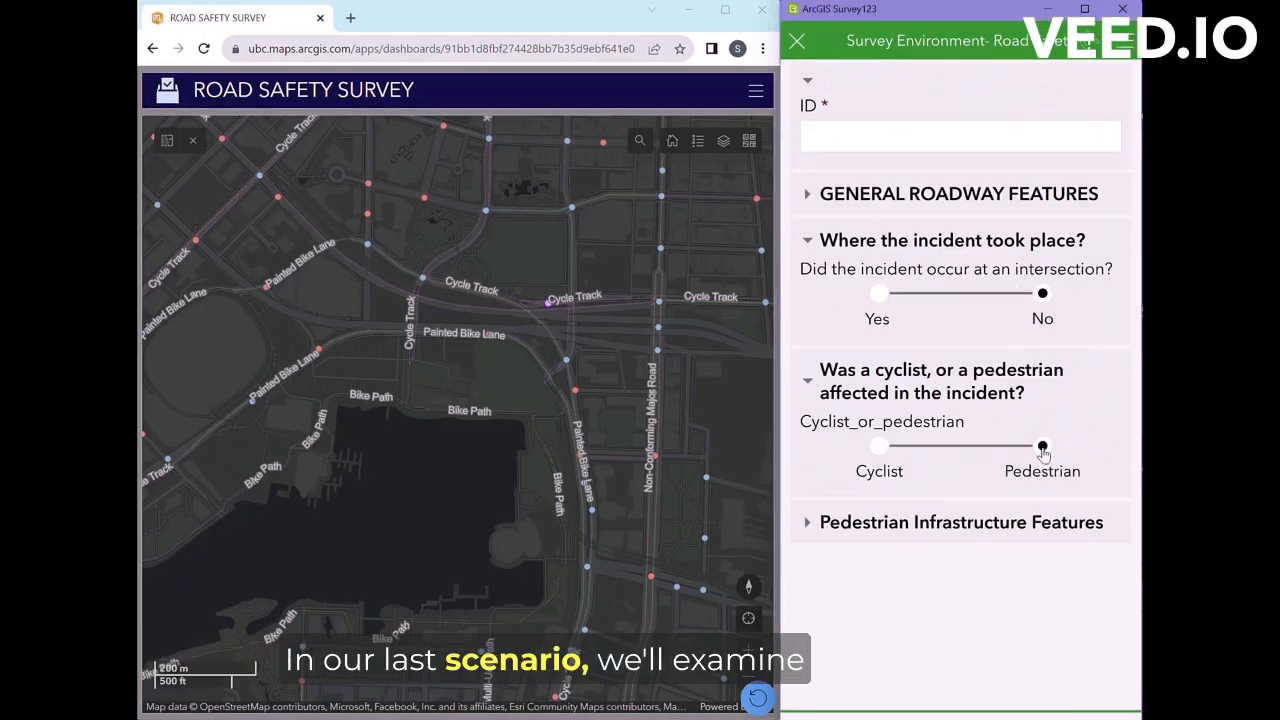
{"action": "left_click", "coordinate": [808, 523]}
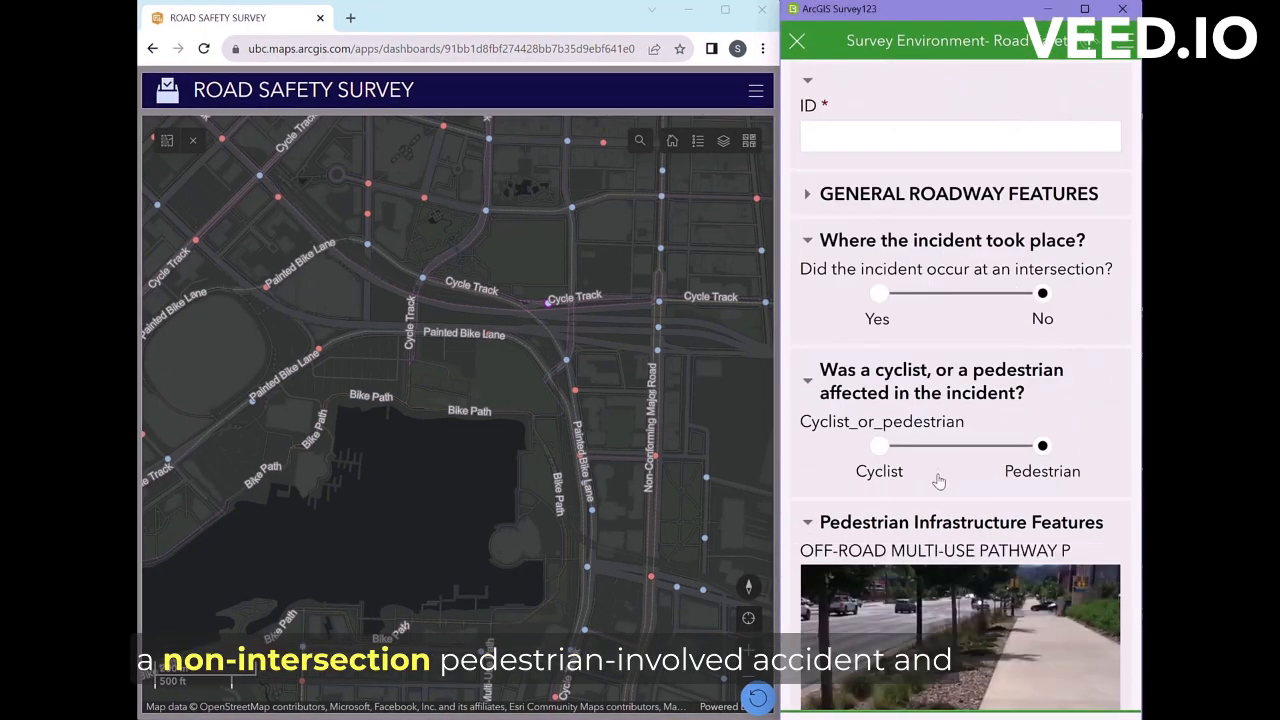
{"action": "scroll", "coordinate": [999, 548], "scroll_direction": "down", "scroll_amount": 5}
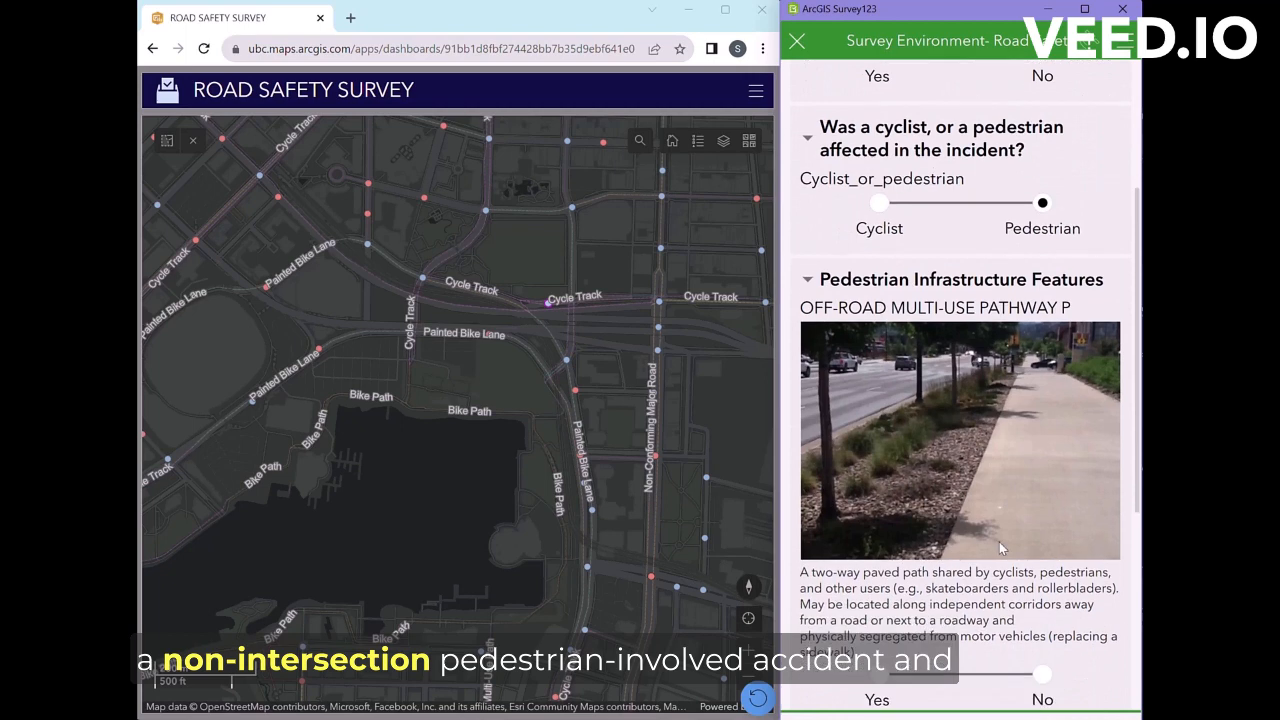
{"action": "scroll", "coordinate": [999, 542], "scroll_direction": "down", "scroll_amount": 8}
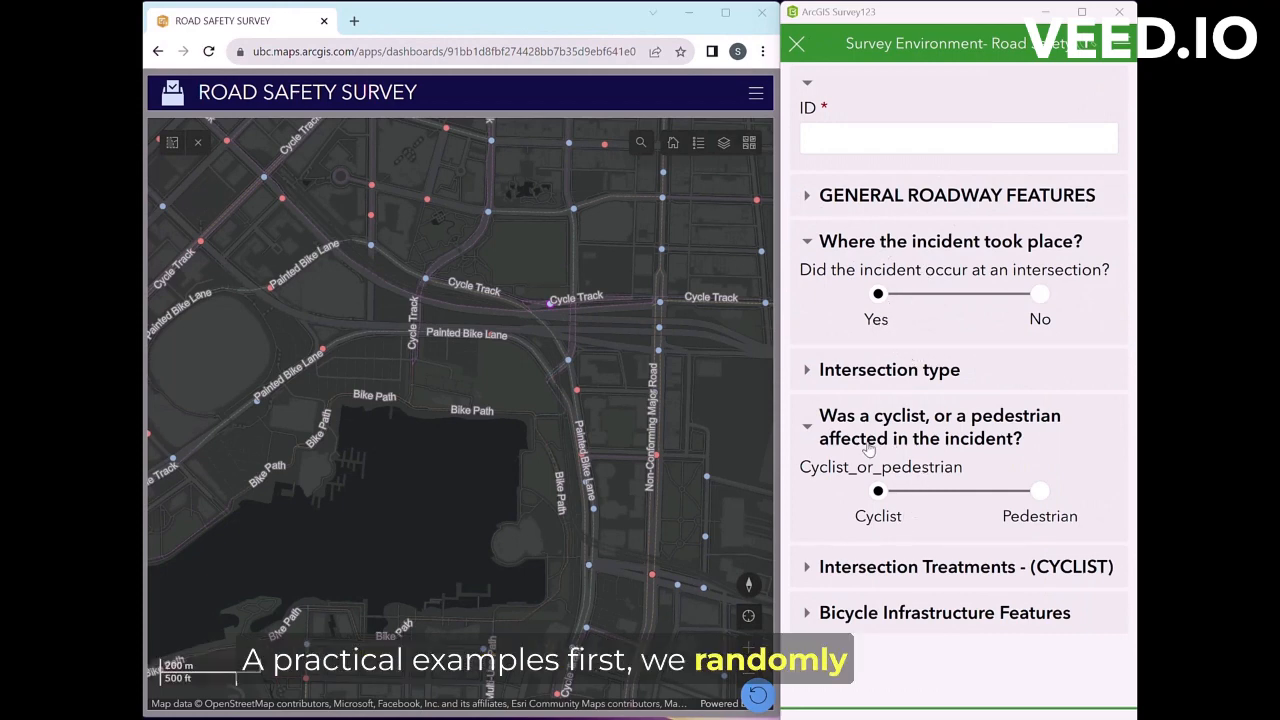
Step: Check the map legend, zoom in and open incident 3225's details on the dashboard
{"action": "left_click", "coordinate": [698, 142]}
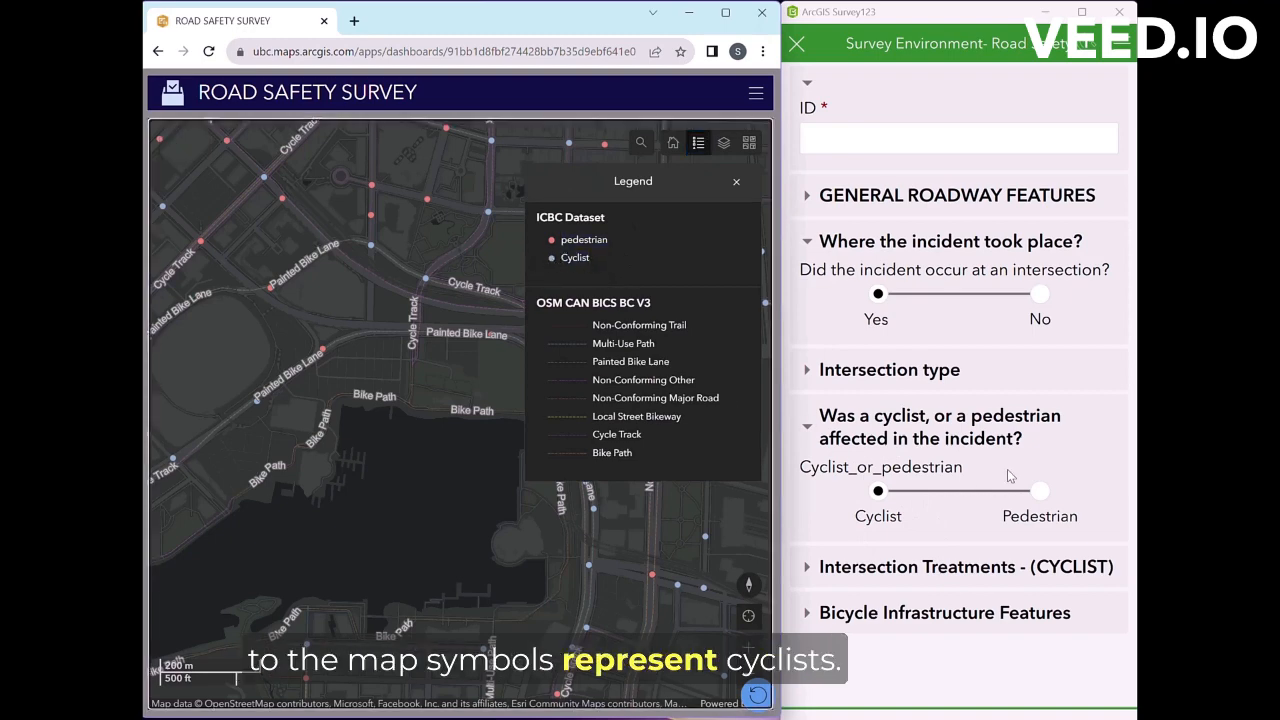
{"action": "left_click", "coordinate": [735, 184]}
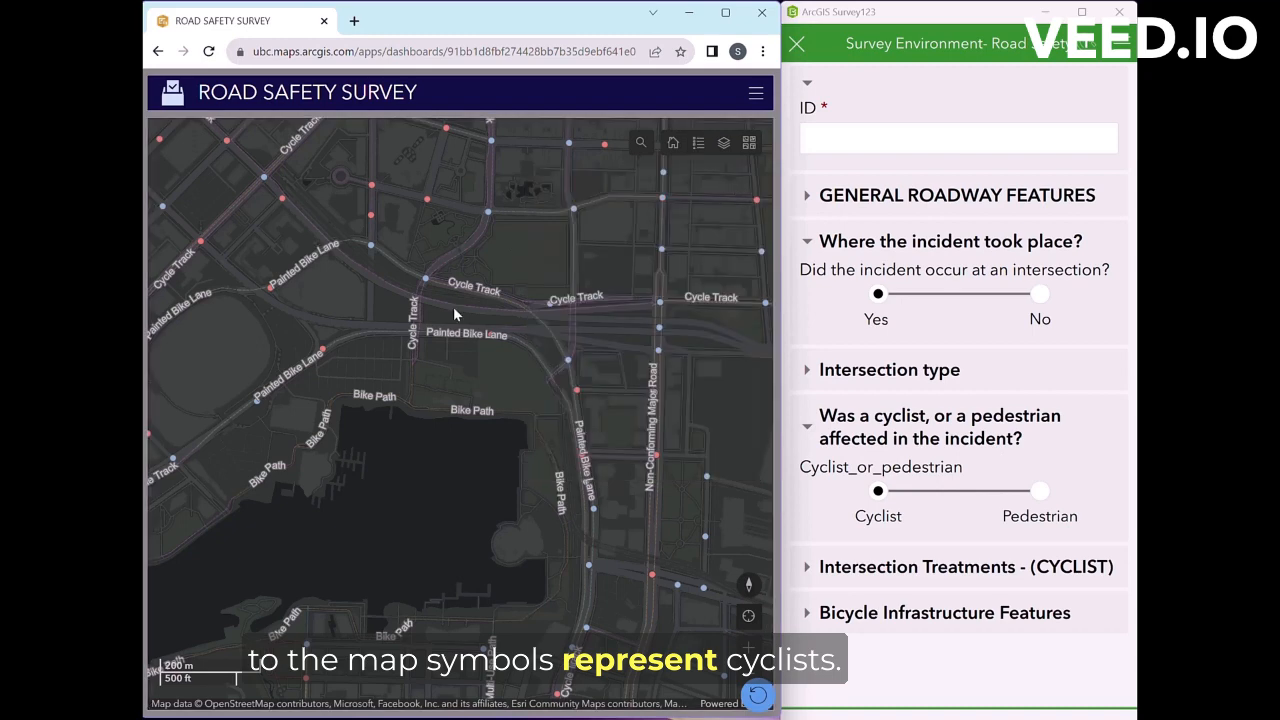
{"action": "scroll", "coordinate": [453, 306], "scroll_direction": "up", "scroll_amount": 5}
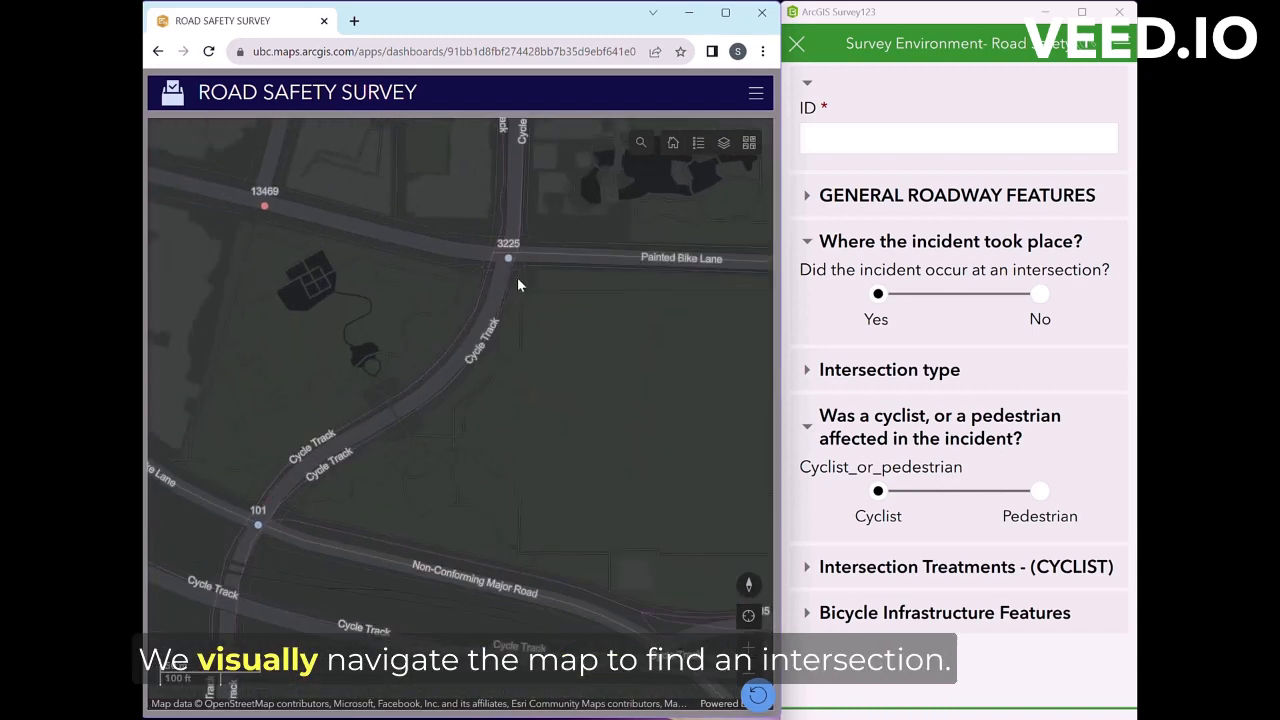
{"action": "left_click", "coordinate": [507, 258]}
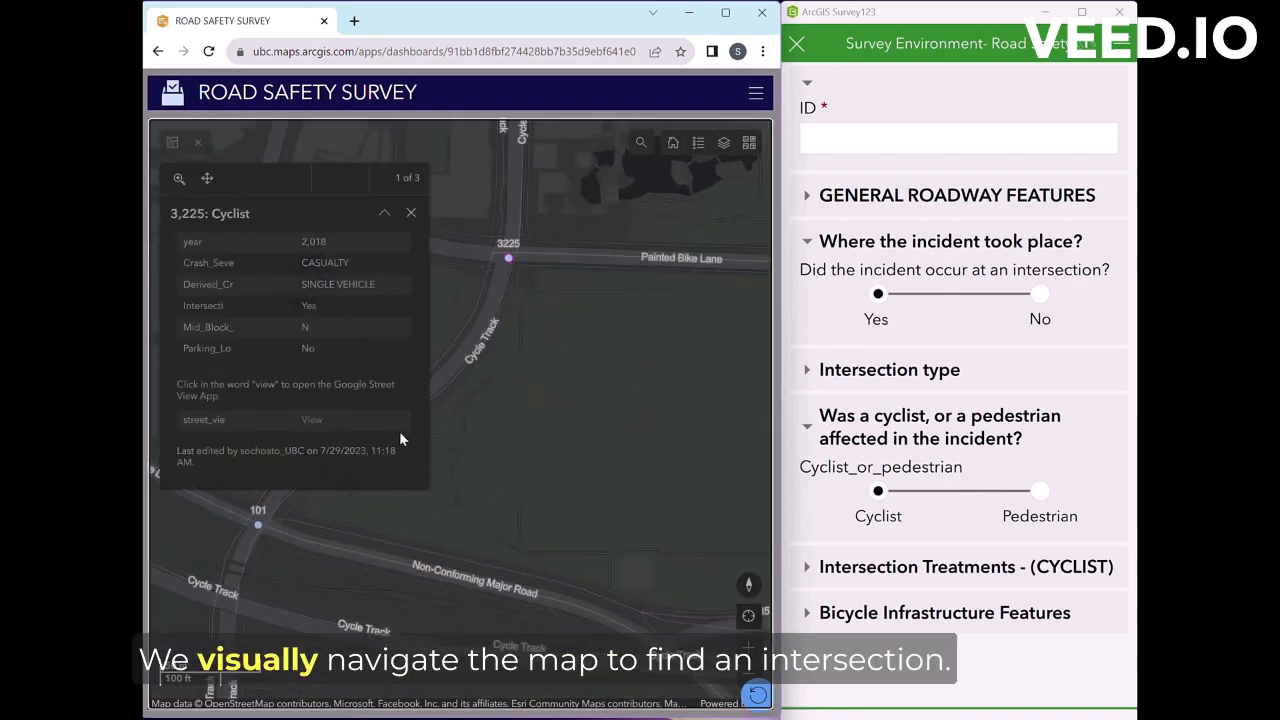
Step: Enter 3225 as the survey's incident ID and check the incident's year on the dashboard
{"action": "left_click", "coordinate": [871, 148]}
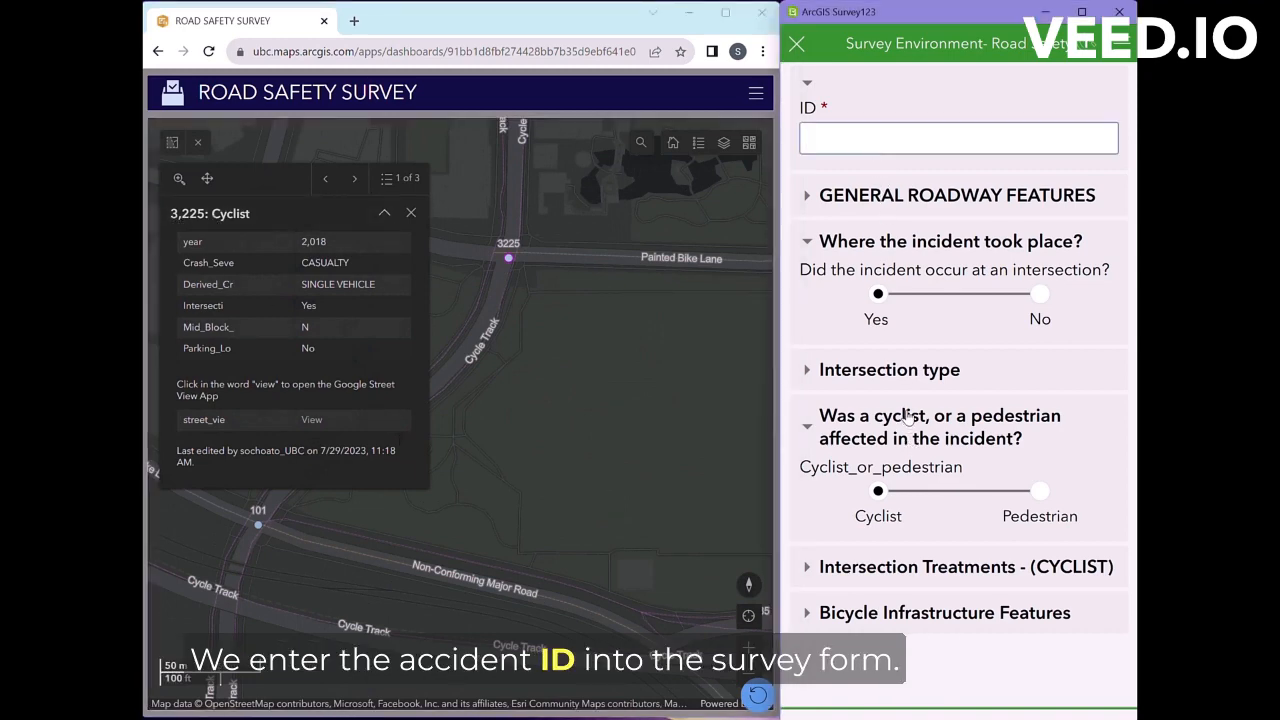
{"action": "left_click", "coordinate": [971, 293]}
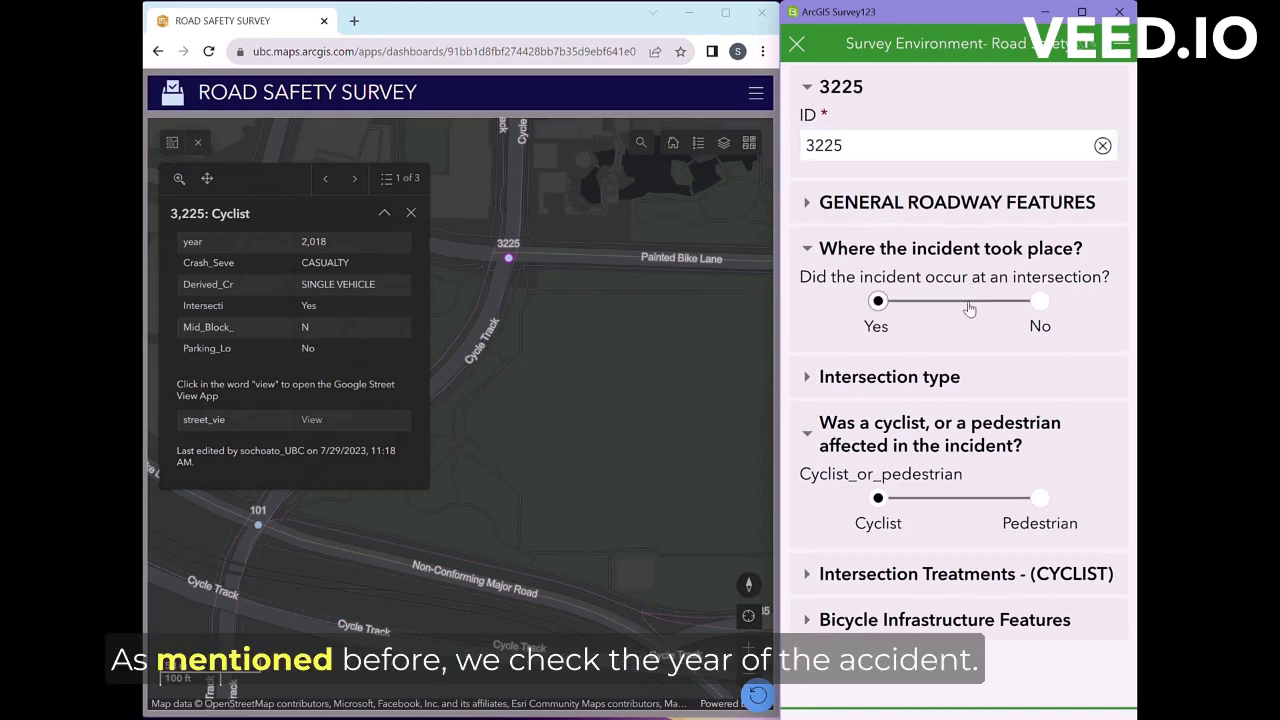
{"action": "left_click", "coordinate": [337, 253]}
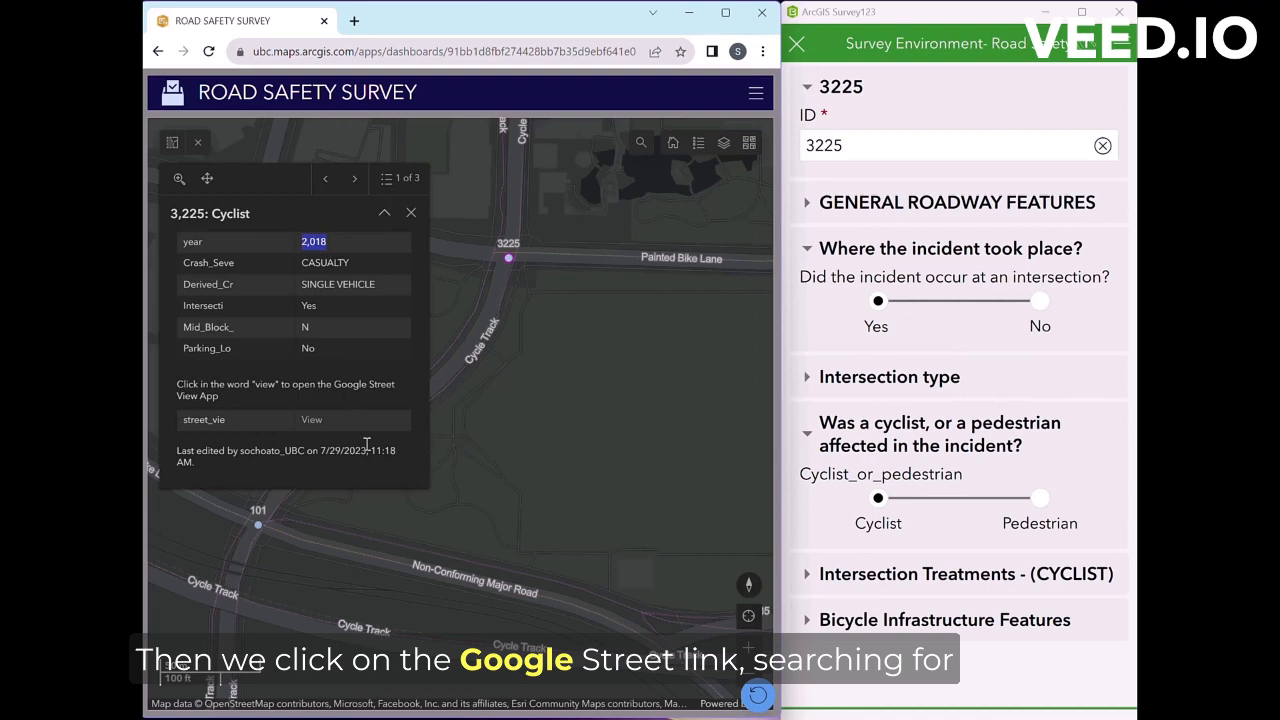
Step: View the incident location in Street View using the Aug 2018 imagery
{"action": "left_click", "coordinate": [312, 420]}
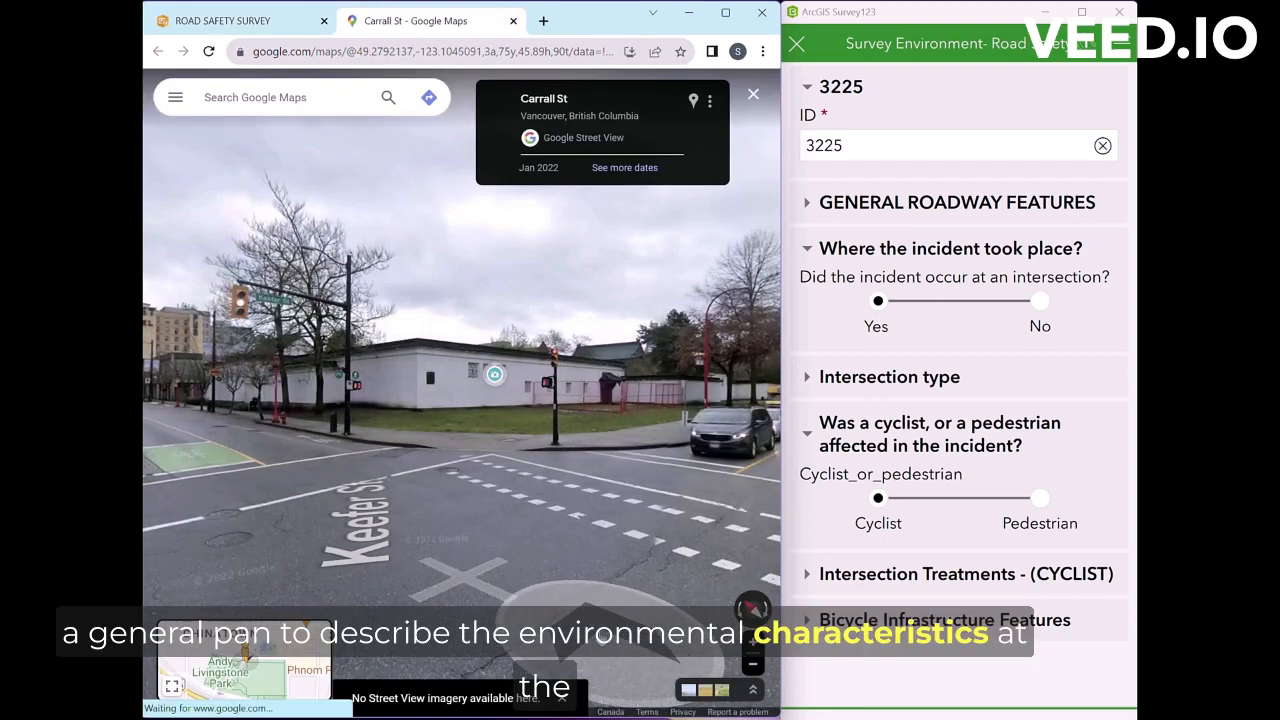
{"action": "left_click", "coordinate": [634, 177]}
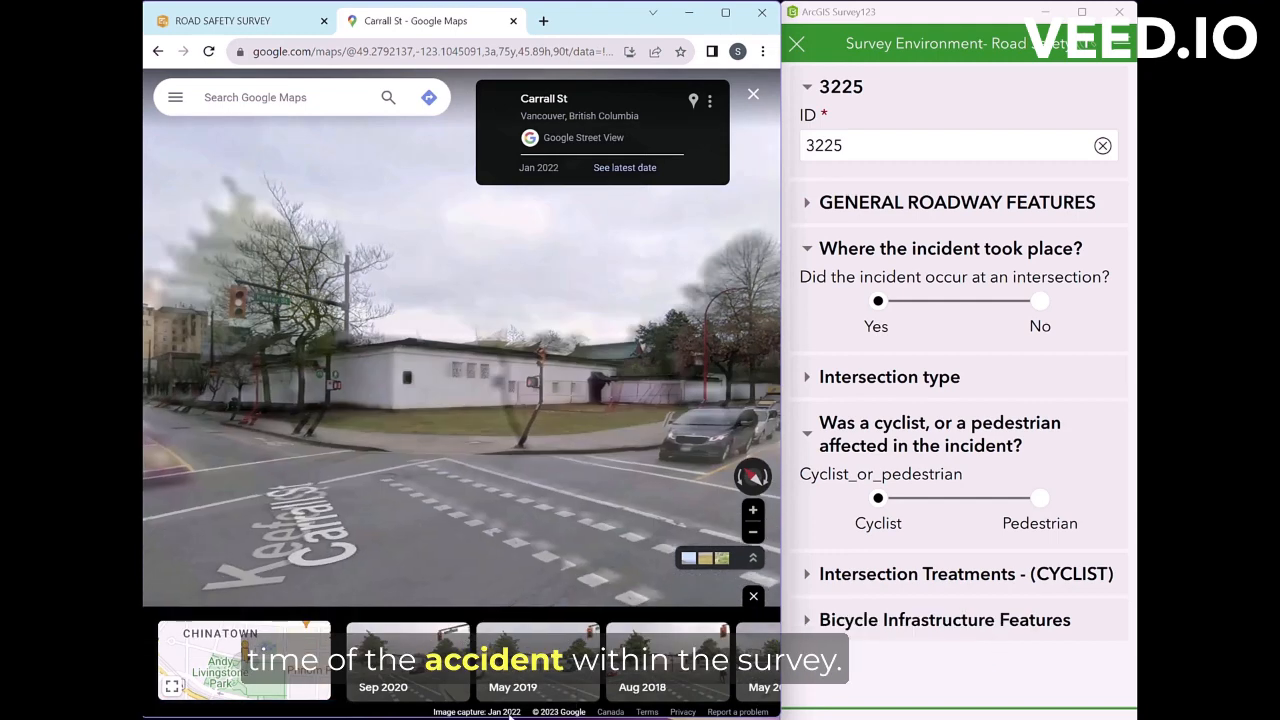
{"action": "left_click", "coordinate": [660, 660]}
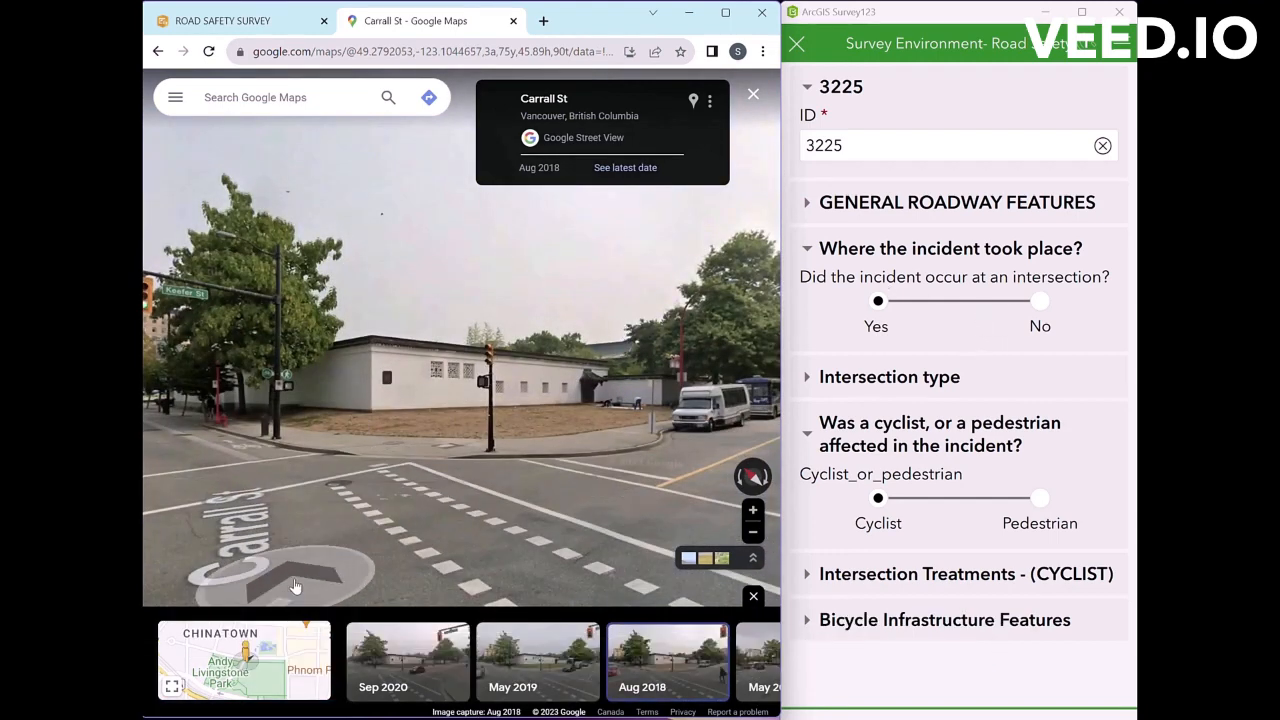
Step: Answer Intersection type: No stop signs, 3-leg, 4+ legs, traffic circle, uncontrolled; Yes 4-leg and signalized
{"action": "mouse_move", "coordinate": [250, 645]}
{"action": "left_click", "coordinate": [816, 380]}
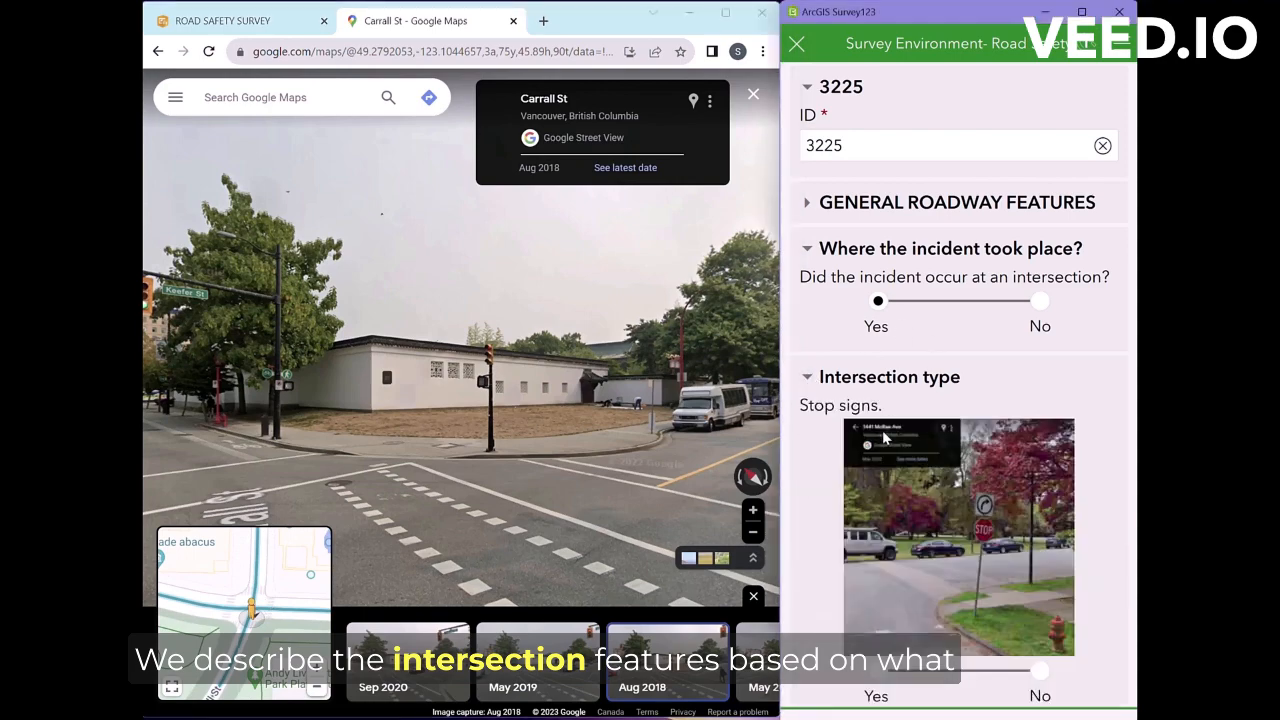
{"action": "scroll", "coordinate": [900, 400], "scroll_direction": "down", "scroll_amount": 2}
{"action": "left_click_drag", "start_coordinate": [300, 330], "coordinate": [700, 335]}
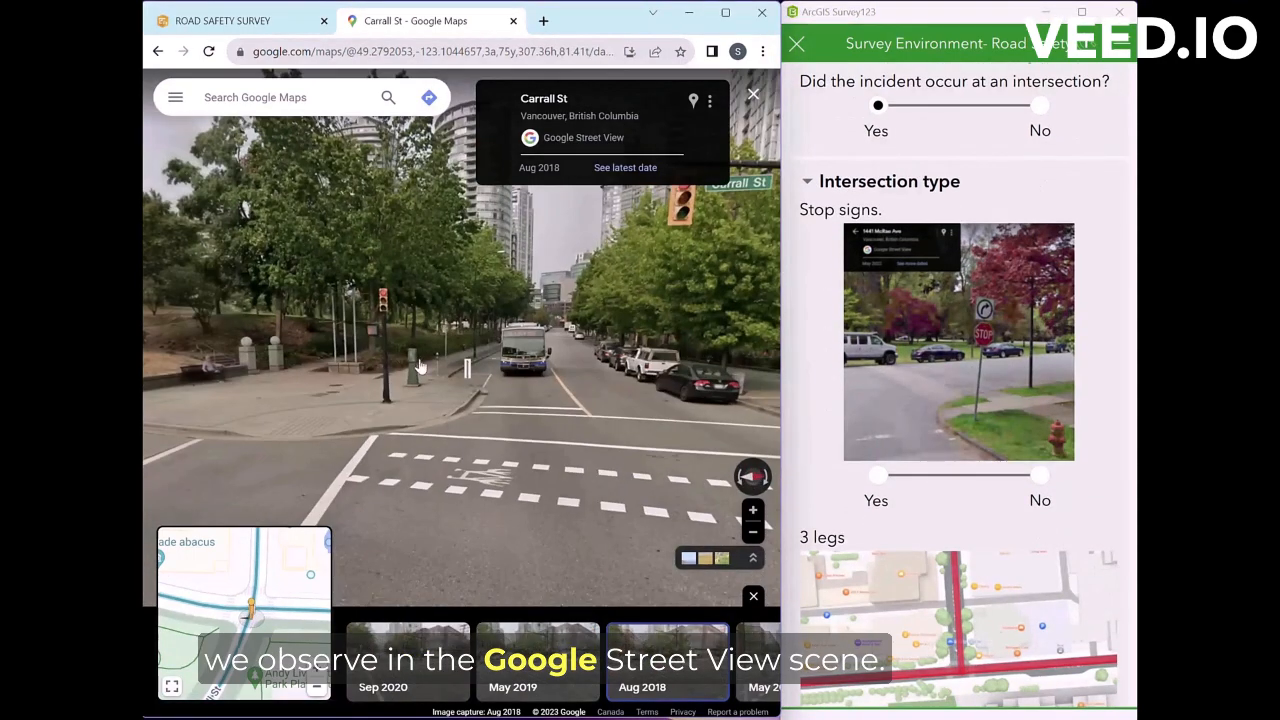
{"action": "left_click_drag", "start_coordinate": [417, 366], "coordinate": [730, 337]}
{"action": "left_click_drag", "start_coordinate": [323, 329], "coordinate": [725, 455]}
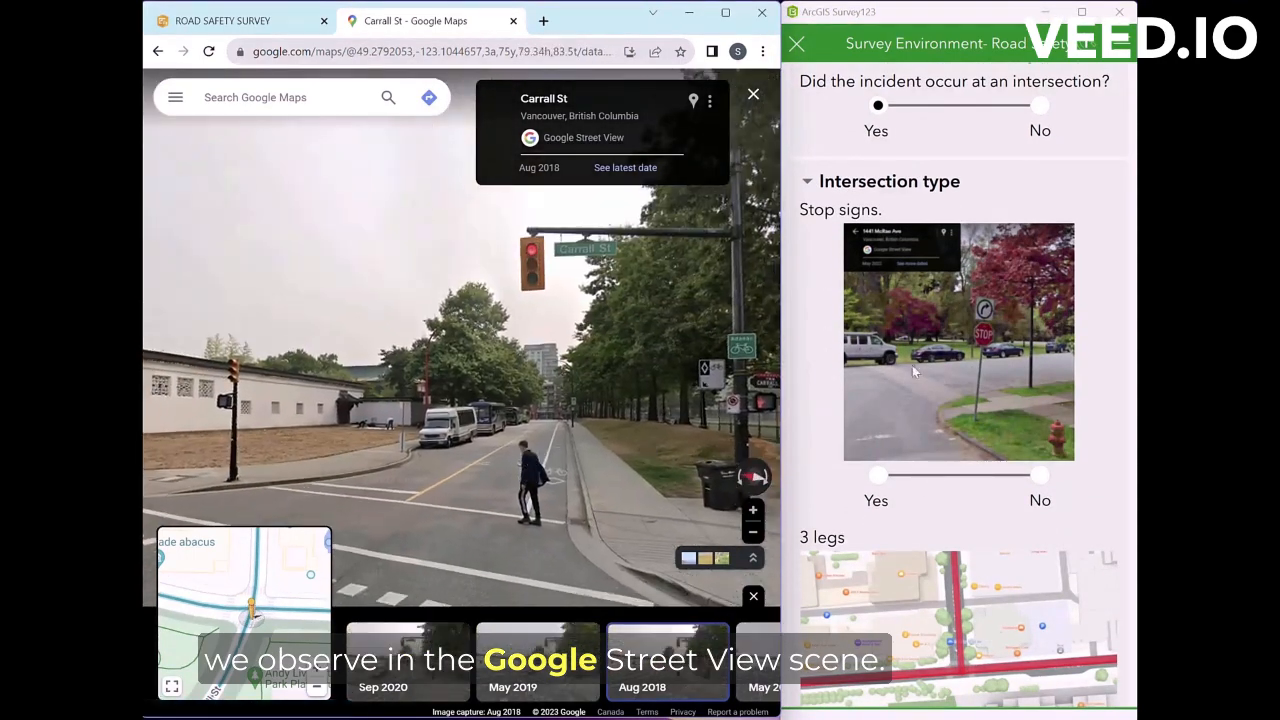
{"action": "left_click", "coordinate": [1039, 475]}
{"action": "scroll", "coordinate": [1036, 450], "scroll_direction": "down", "scroll_amount": 3}
{"action": "left_click", "coordinate": [1038, 538]}
{"action": "scroll", "coordinate": [1040, 505], "scroll_direction": "down", "scroll_amount": 3}
{"action": "scroll", "coordinate": [1030, 480], "scroll_direction": "down", "scroll_amount": 2}
{"action": "left_click", "coordinate": [878, 345]}
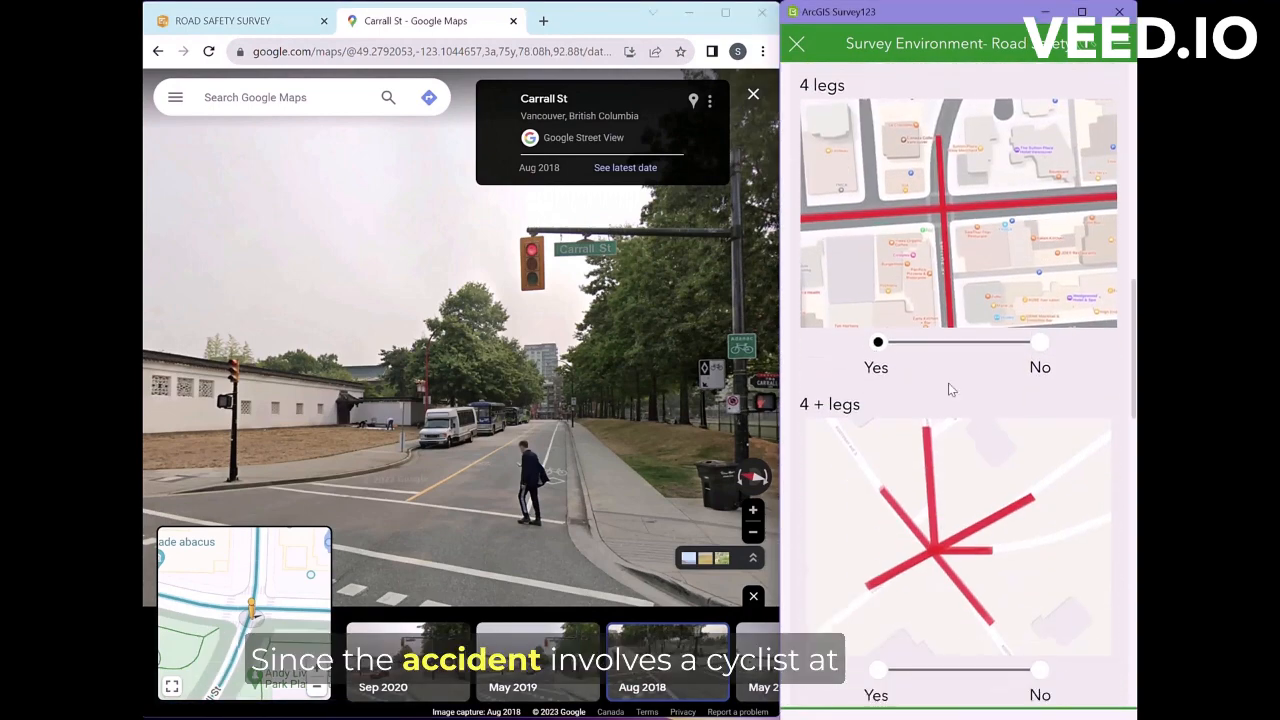
{"action": "scroll", "coordinate": [951, 389], "scroll_direction": "down", "scroll_amount": 3}
{"action": "left_click", "coordinate": [1041, 401]}
{"action": "scroll", "coordinate": [1000, 405], "scroll_direction": "down", "scroll_amount": 3}
{"action": "left_click", "coordinate": [884, 397]}
{"action": "scroll", "coordinate": [960, 390], "scroll_direction": "down", "scroll_amount": 4}
{"action": "scroll", "coordinate": [1040, 500], "scroll_direction": "down", "scroll_amount": 5}
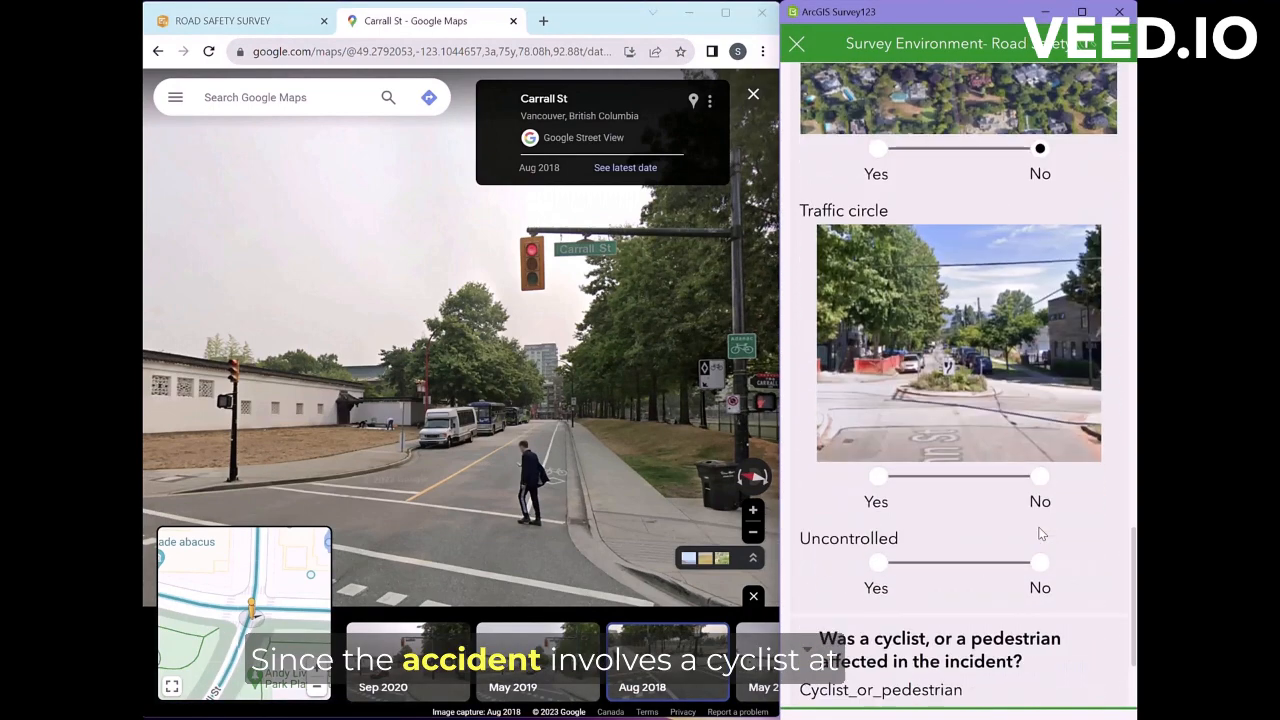
{"action": "left_click", "coordinate": [1040, 312]}
{"action": "left_click", "coordinate": [1040, 399]}
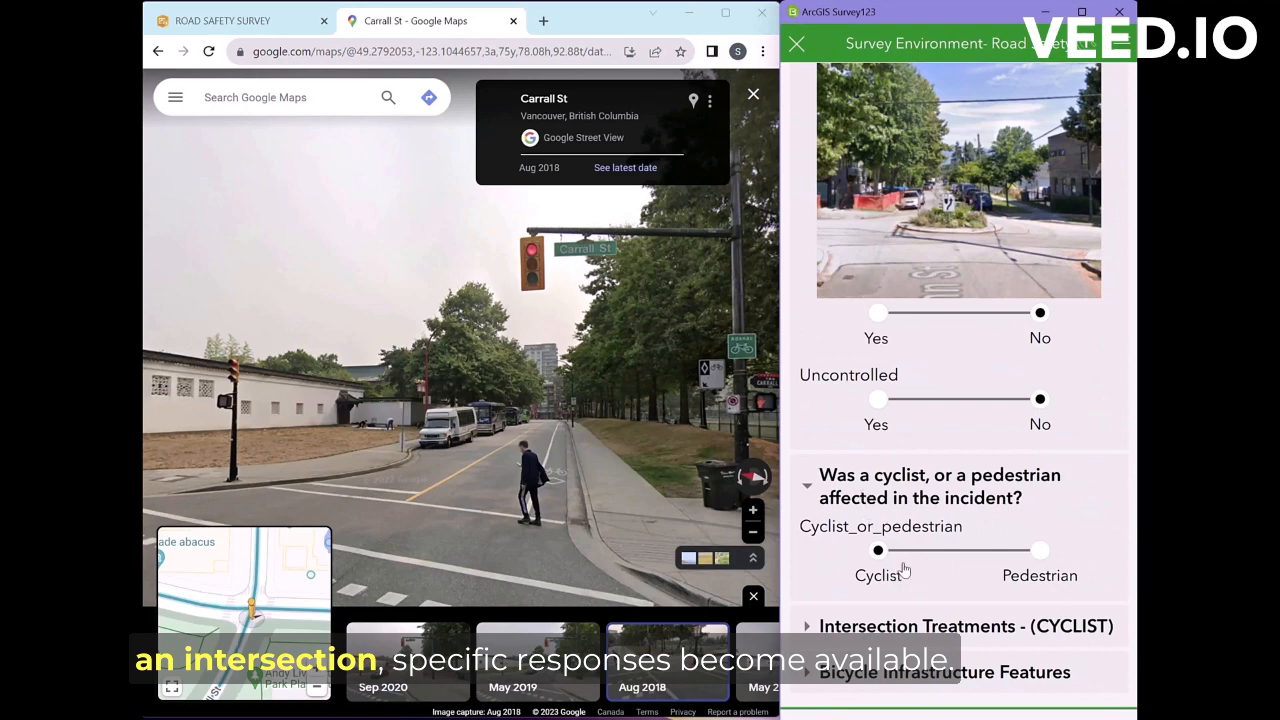
Step: Answer Cyclist intersection treatments: No turn box, protected intersection, median diverter, combined turn lane; Yes through bike lane
{"action": "left_click", "coordinate": [823, 627]}
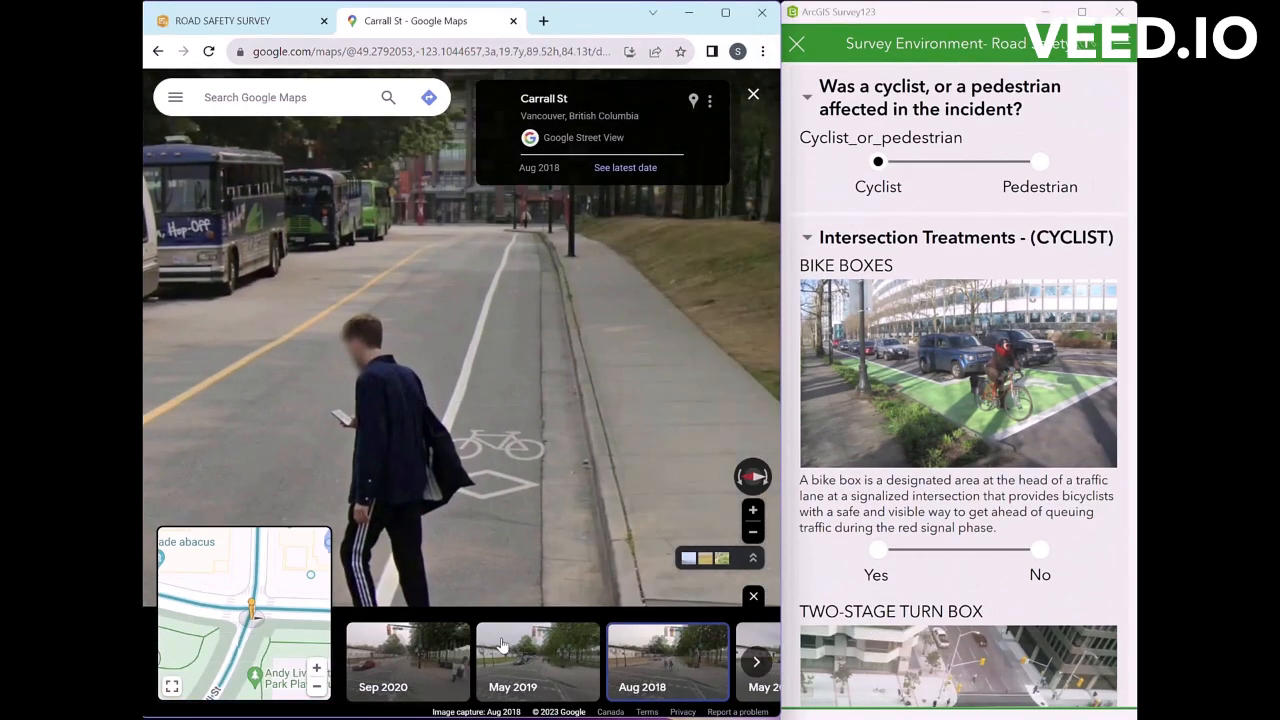
{"action": "scroll", "coordinate": [968, 432], "scroll_direction": "down", "scroll_amount": 4}
{"action": "scroll", "coordinate": [897, 522], "scroll_direction": "down", "scroll_amount": 2}
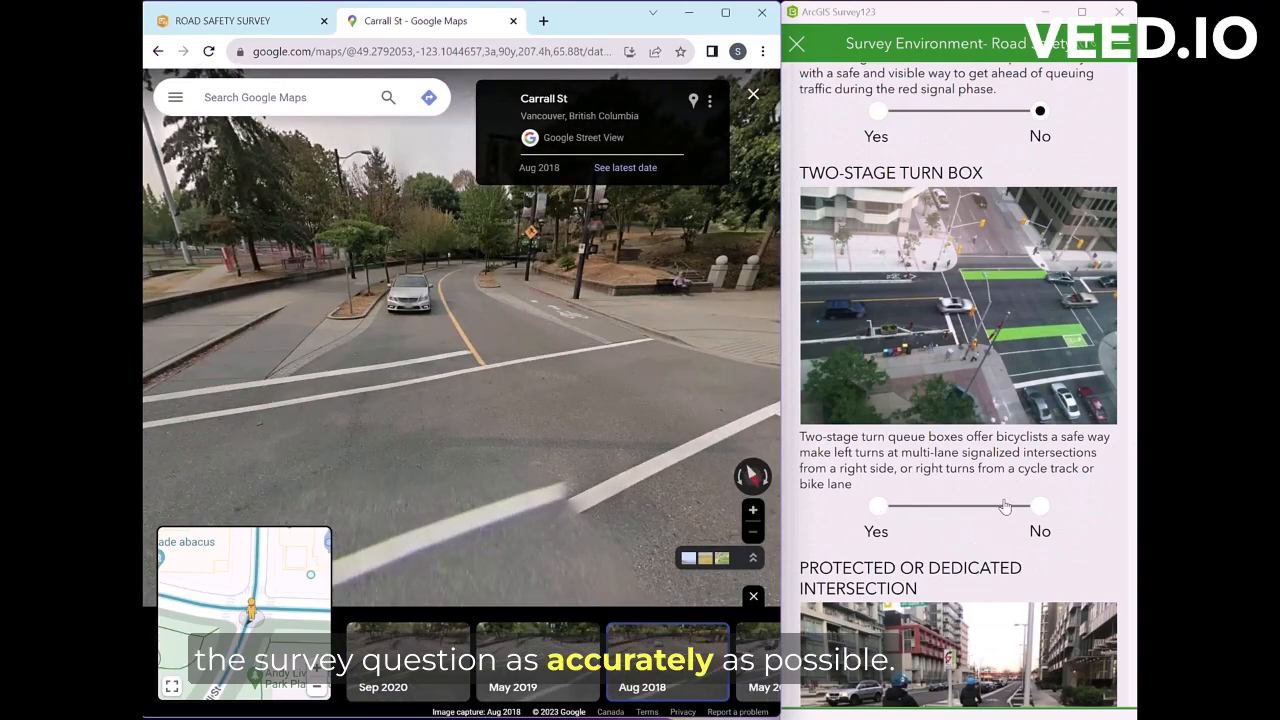
{"action": "left_click", "coordinate": [1040, 506]}
{"action": "scroll", "coordinate": [1040, 500], "scroll_direction": "down", "scroll_amount": 2}
{"action": "scroll", "coordinate": [1038, 506], "scroll_direction": "down", "scroll_amount": 2}
{"action": "left_click_drag", "start_coordinate": [671, 417], "coordinate": [600, 403]}
{"action": "left_click_drag", "start_coordinate": [542, 455], "coordinate": [250, 440]}
{"action": "left_click_drag", "start_coordinate": [600, 440], "coordinate": [300, 445]}
{"action": "left_click", "coordinate": [1040, 633]}
{"action": "scroll", "coordinate": [1040, 600], "scroll_direction": "down", "scroll_amount": 5}
{"action": "left_click", "coordinate": [1040, 480]}
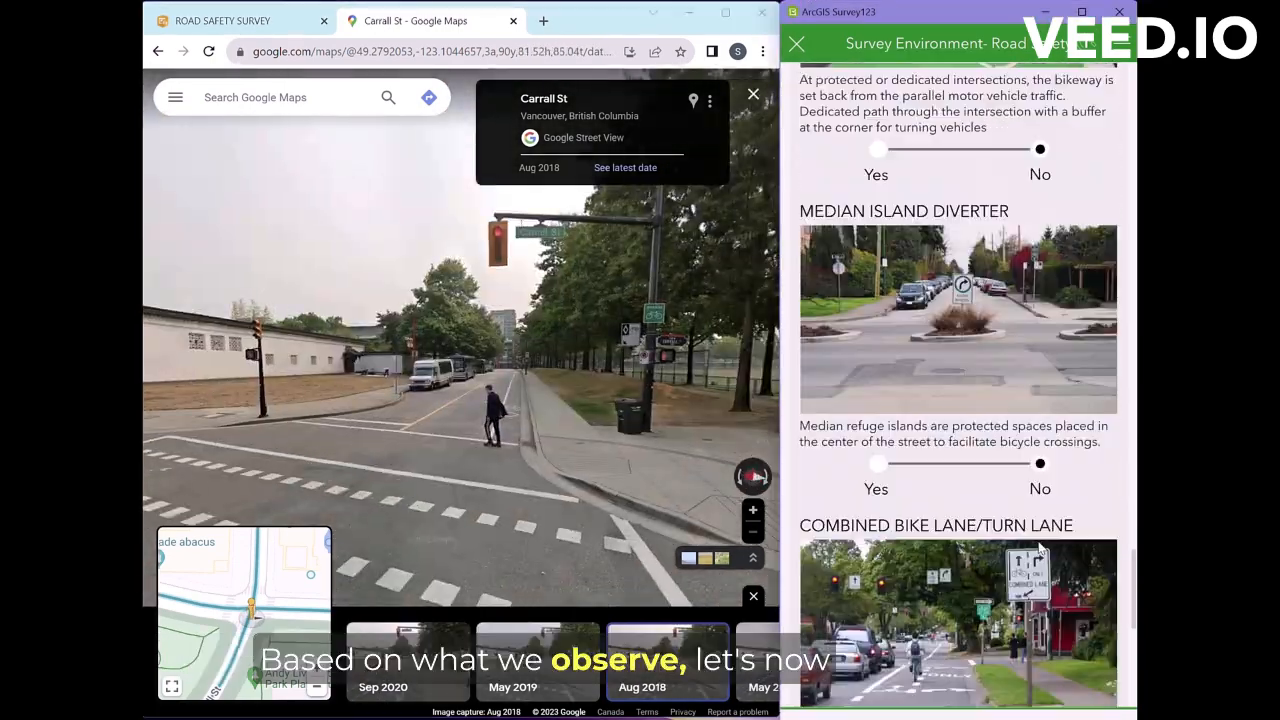
{"action": "scroll", "coordinate": [1040, 480], "scroll_direction": "down", "scroll_amount": 2}
{"action": "left_click_drag", "start_coordinate": [440, 497], "coordinate": [750, 474]}
{"action": "left_click", "coordinate": [1040, 574]}
{"action": "scroll", "coordinate": [1040, 574], "scroll_direction": "down", "scroll_amount": 4}
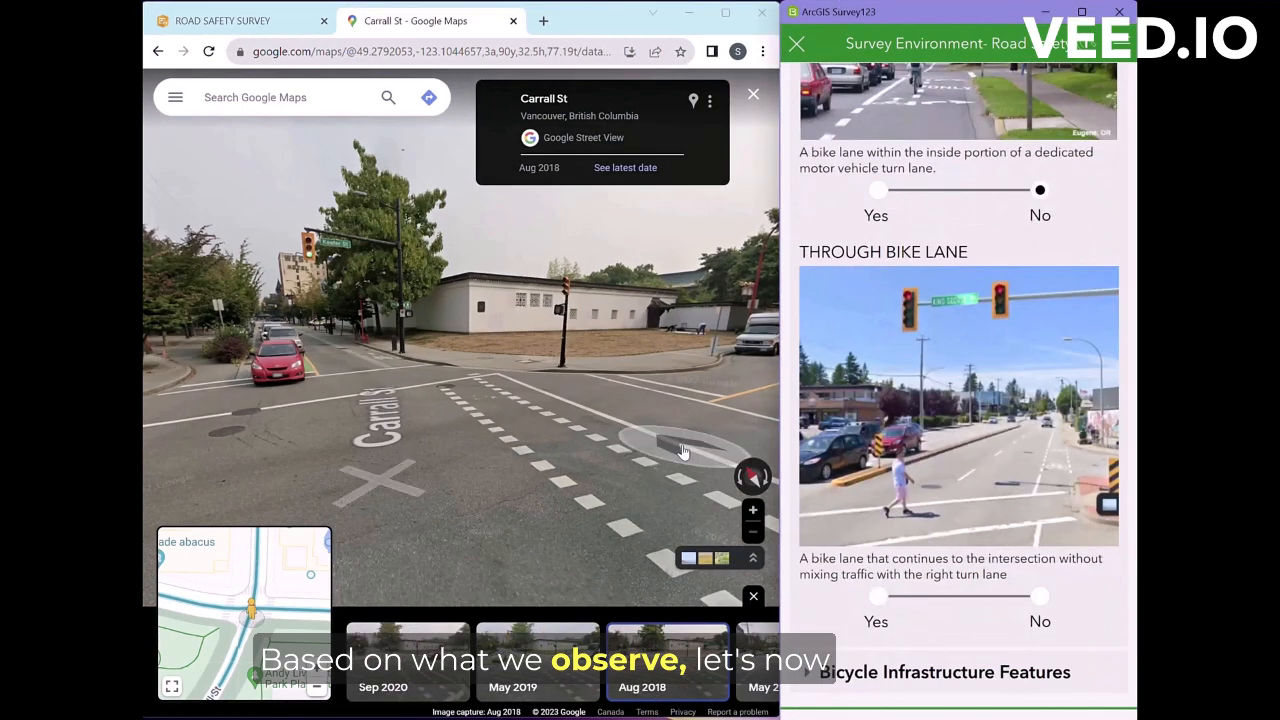
{"action": "left_click_drag", "start_coordinate": [625, 540], "coordinate": [628, 475]}
{"action": "left_click", "coordinate": [878, 596]}
Step: Answer Bicycle Infrastructure: No multi-use pathway, two-way lane, buffered offset, shoulder; Yes one-way protected lane; answer painted lane
{"action": "left_click", "coordinate": [884, 678]}
{"action": "scroll", "coordinate": [943, 491], "scroll_direction": "down", "scroll_amount": 5}
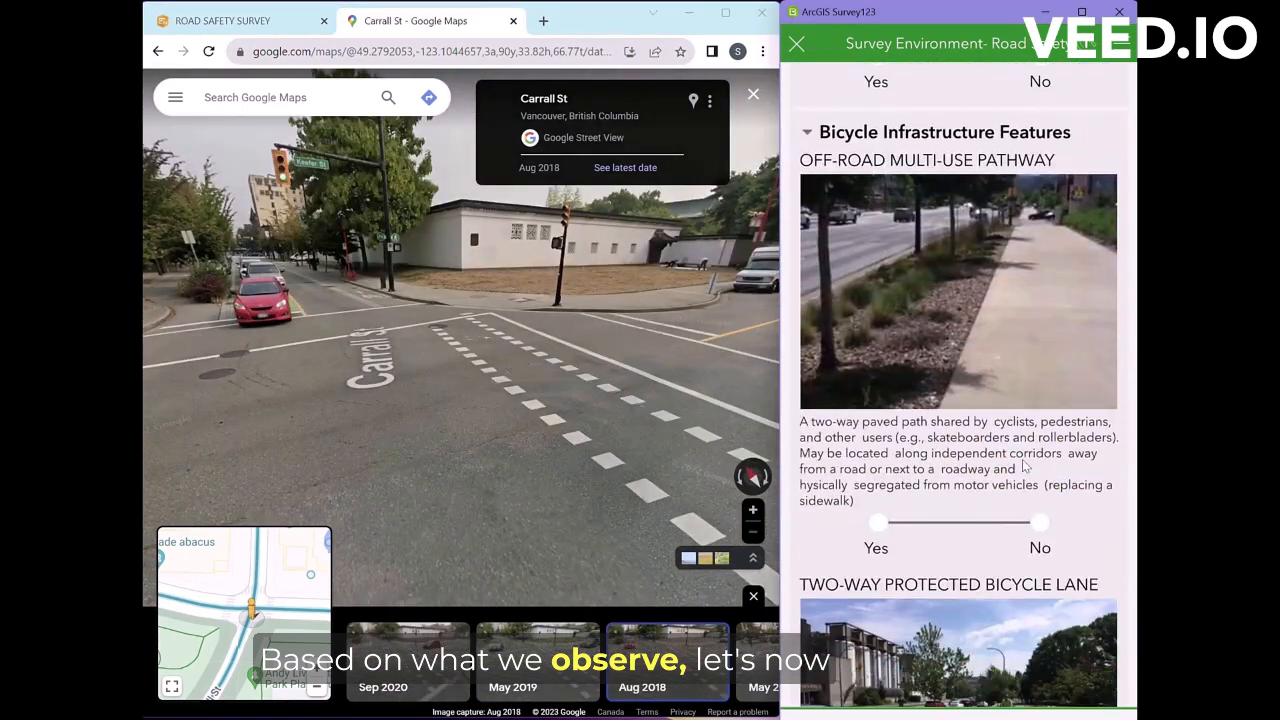
{"action": "left_click", "coordinate": [1040, 523]}
{"action": "scroll", "coordinate": [1010, 500], "scroll_direction": "down", "scroll_amount": 3}
{"action": "left_click_drag", "start_coordinate": [435, 360], "coordinate": [508, 474]}
{"action": "scroll", "coordinate": [397, 368], "scroll_direction": "up", "scroll_amount": 5}
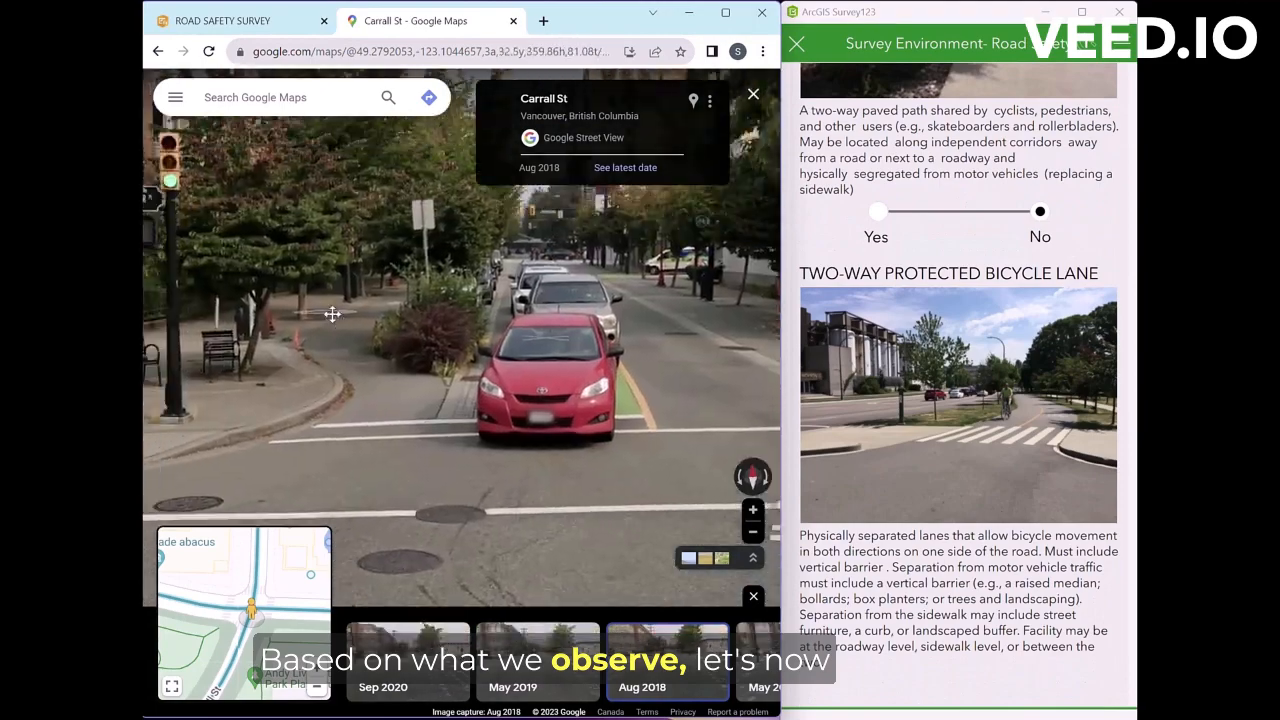
{"action": "scroll", "coordinate": [394, 367], "scroll_direction": "down", "scroll_amount": 5}
{"action": "left_click_drag", "start_coordinate": [300, 410], "coordinate": [491, 434]}
{"action": "scroll", "coordinate": [421, 310], "scroll_direction": "up", "scroll_amount": 3}
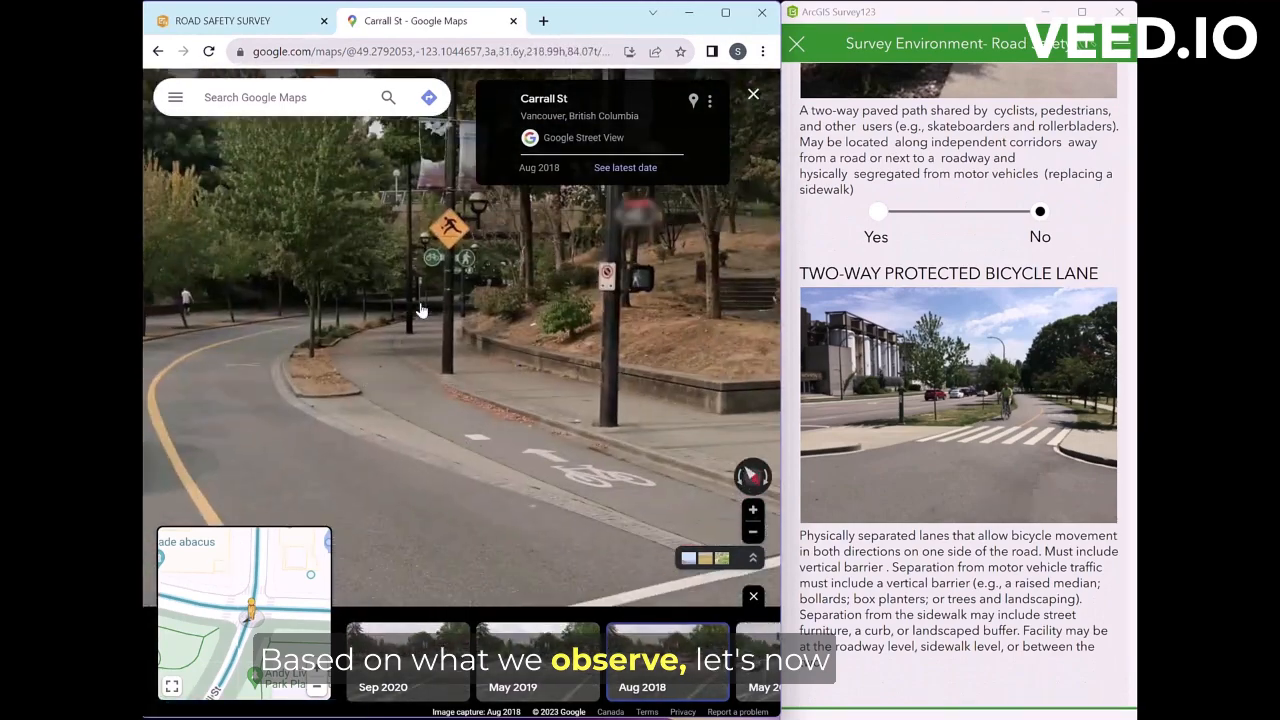
{"action": "scroll", "coordinate": [950, 400], "scroll_direction": "down", "scroll_amount": 3}
{"action": "left_click", "coordinate": [1040, 494]}
{"action": "scroll", "coordinate": [1040, 494], "scroll_direction": "down", "scroll_amount": 4}
{"action": "left_click", "coordinate": [881, 578]}
{"action": "scroll", "coordinate": [886, 584], "scroll_direction": "down", "scroll_amount": 3}
{"action": "scroll", "coordinate": [471, 471], "scroll_direction": "down", "scroll_amount": 5}
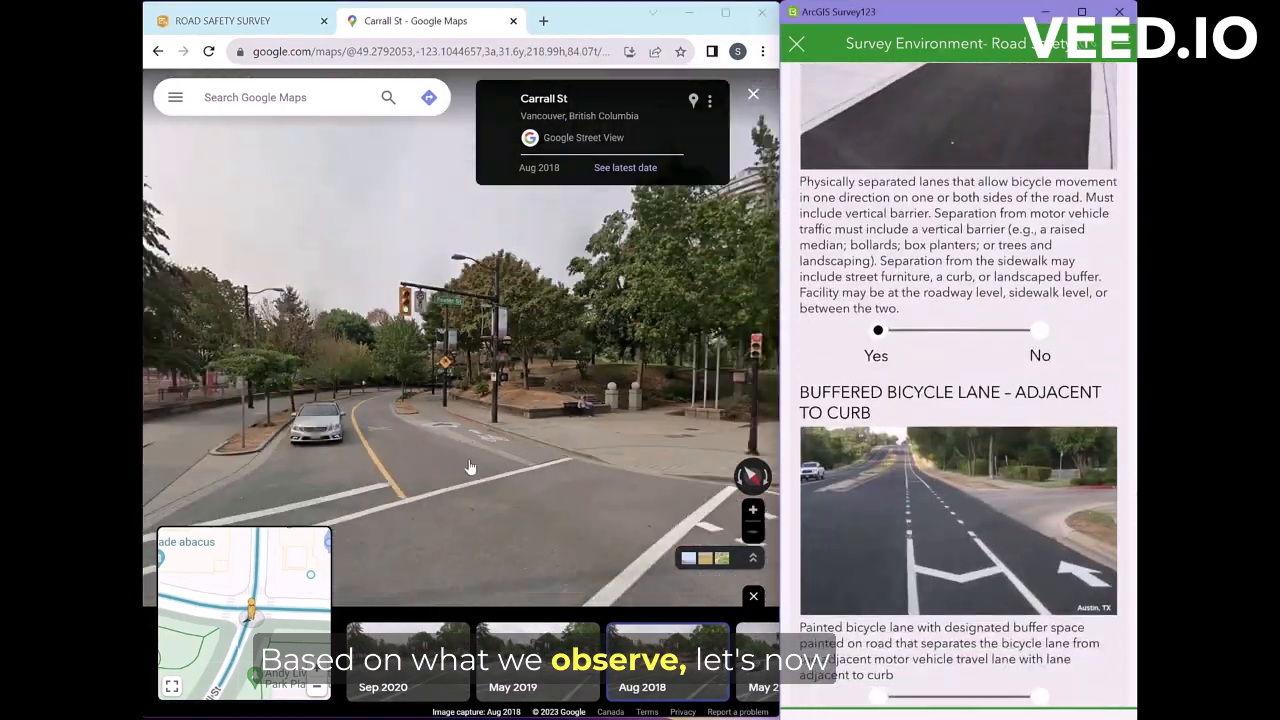
{"action": "left_click_drag", "start_coordinate": [300, 445], "coordinate": [580, 410]}
{"action": "left_click", "coordinate": [420, 427]}
{"action": "scroll", "coordinate": [1100, 500], "scroll_direction": "down", "scroll_amount": 8}
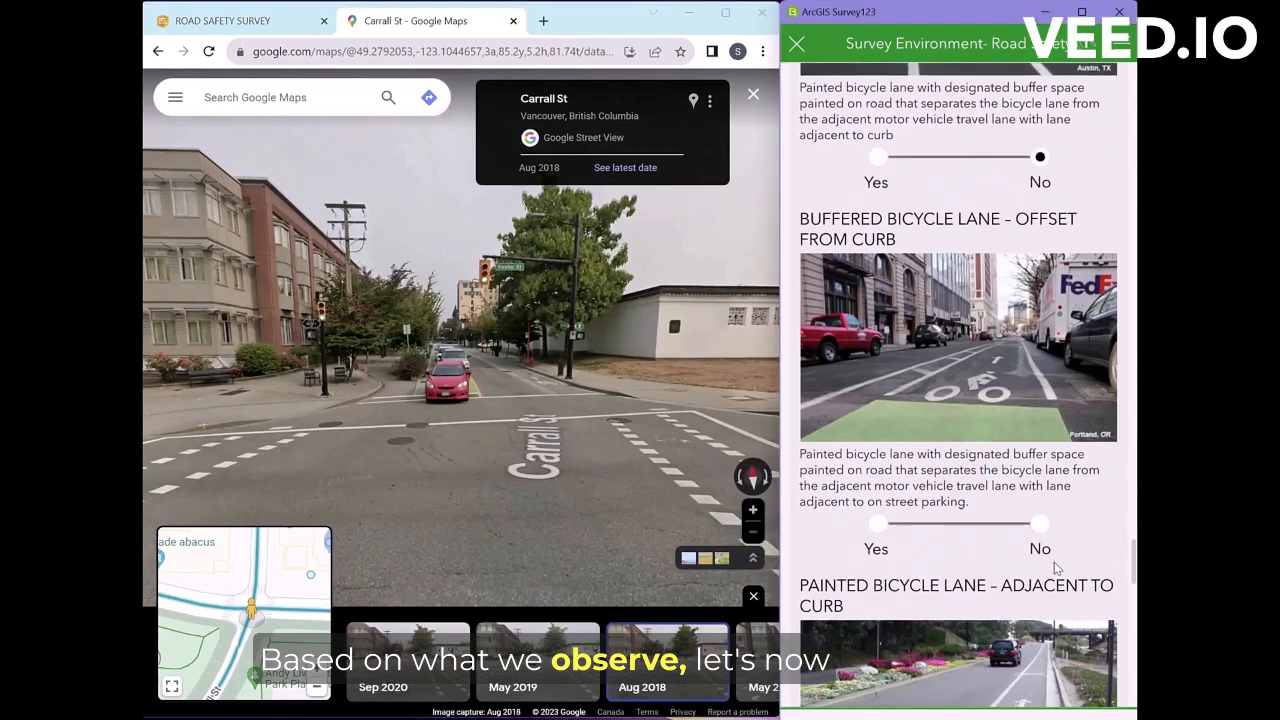
{"action": "left_click", "coordinate": [882, 569]}
{"action": "scroll", "coordinate": [890, 575], "scroll_direction": "down", "scroll_amount": 4}
{"action": "left_click", "coordinate": [1036, 530]}
{"action": "scroll", "coordinate": [1036, 530], "scroll_direction": "down", "scroll_amount": 4}
{"action": "left_click", "coordinate": [1042, 508]}
{"action": "scroll", "coordinate": [1046, 518], "scroll_direction": "down", "scroll_amount": 3}
{"action": "left_click_drag", "start_coordinate": [250, 420], "coordinate": [620, 420]}
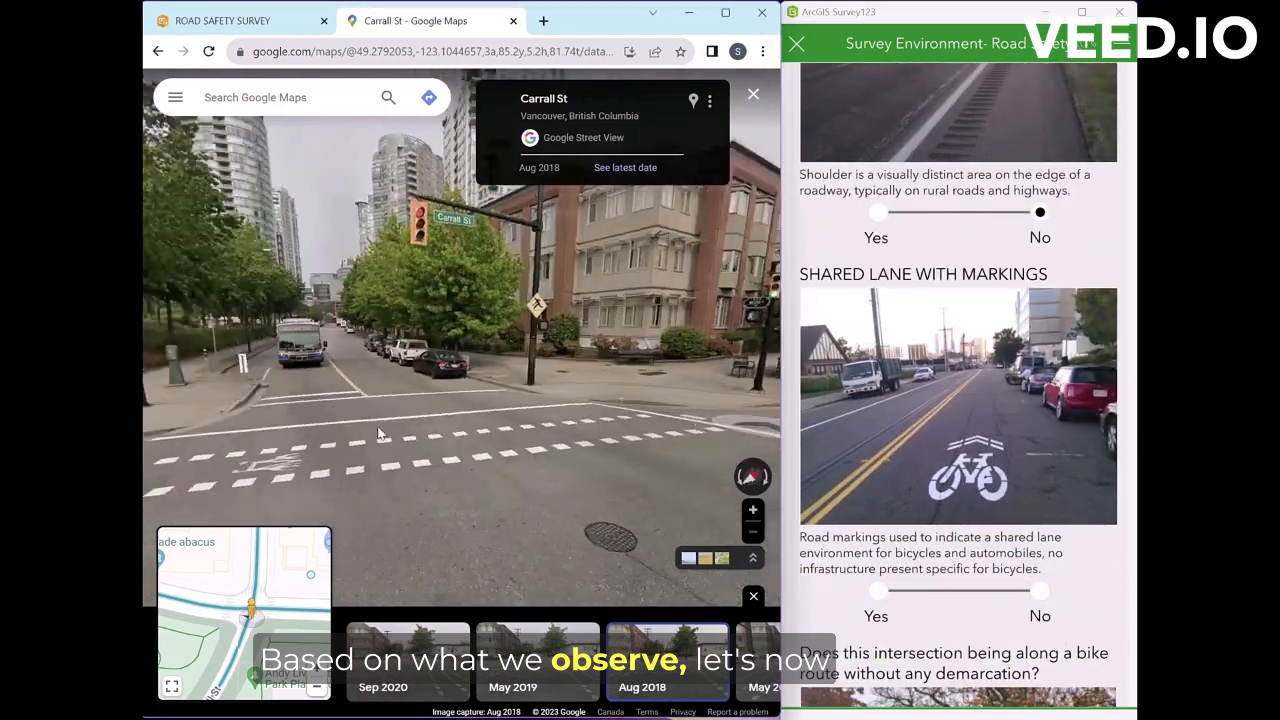
{"action": "scroll", "coordinate": [421, 391], "scroll_direction": "up", "scroll_amount": 4}
{"action": "scroll", "coordinate": [421, 391], "scroll_direction": "down", "scroll_amount": 3}
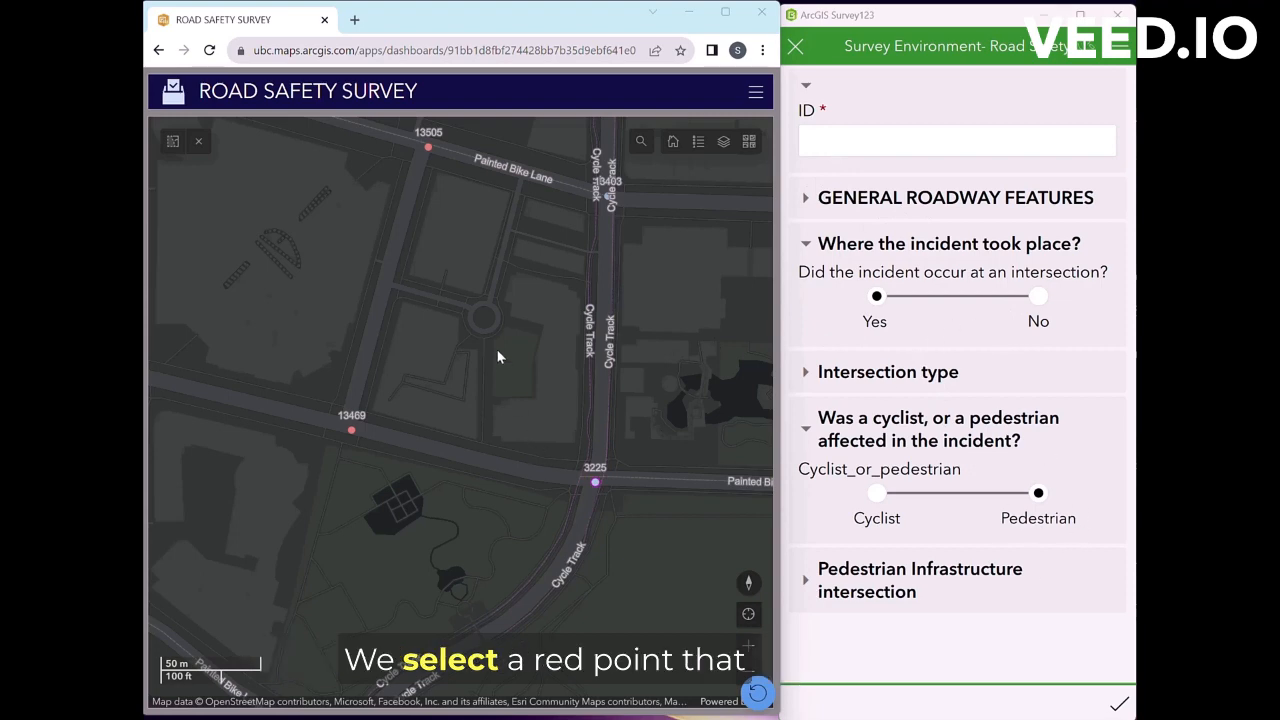
Step: Pan the dashboard map to pedestrian incident 13469 and open its details
{"action": "left_click_drag", "start_coordinate": [420, 436], "coordinate": [566, 509]}
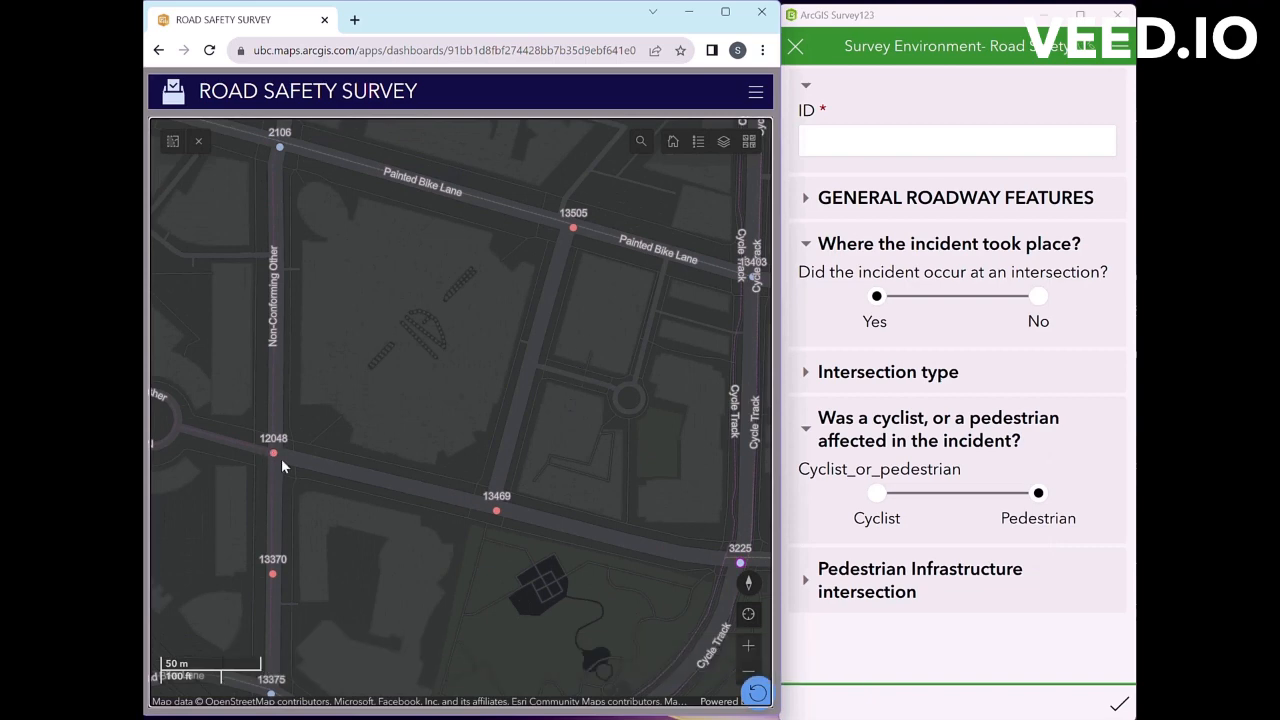
{"action": "left_click_drag", "start_coordinate": [469, 513], "coordinate": [461, 374]}
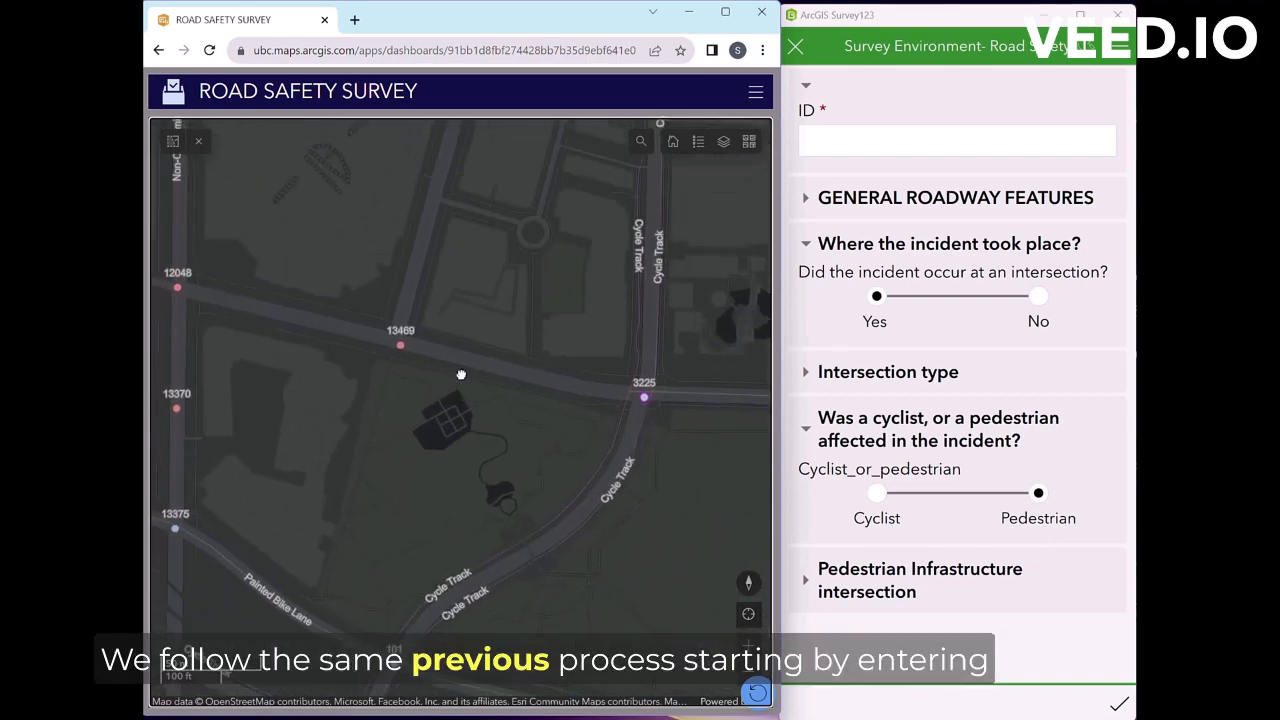
{"action": "left_click", "coordinate": [401, 346]}
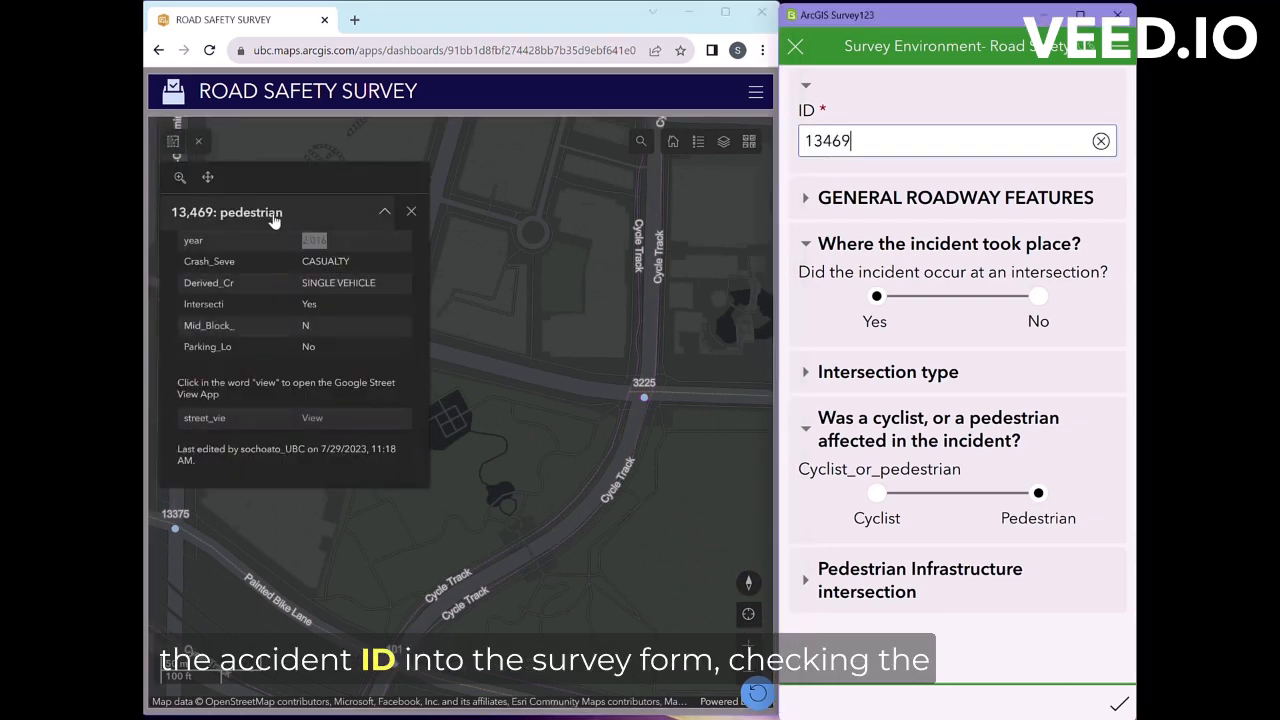
Step: Open Street View for incident 13469 on the May 2016 imagery, looking toward the park
{"action": "left_click", "coordinate": [312, 418]}
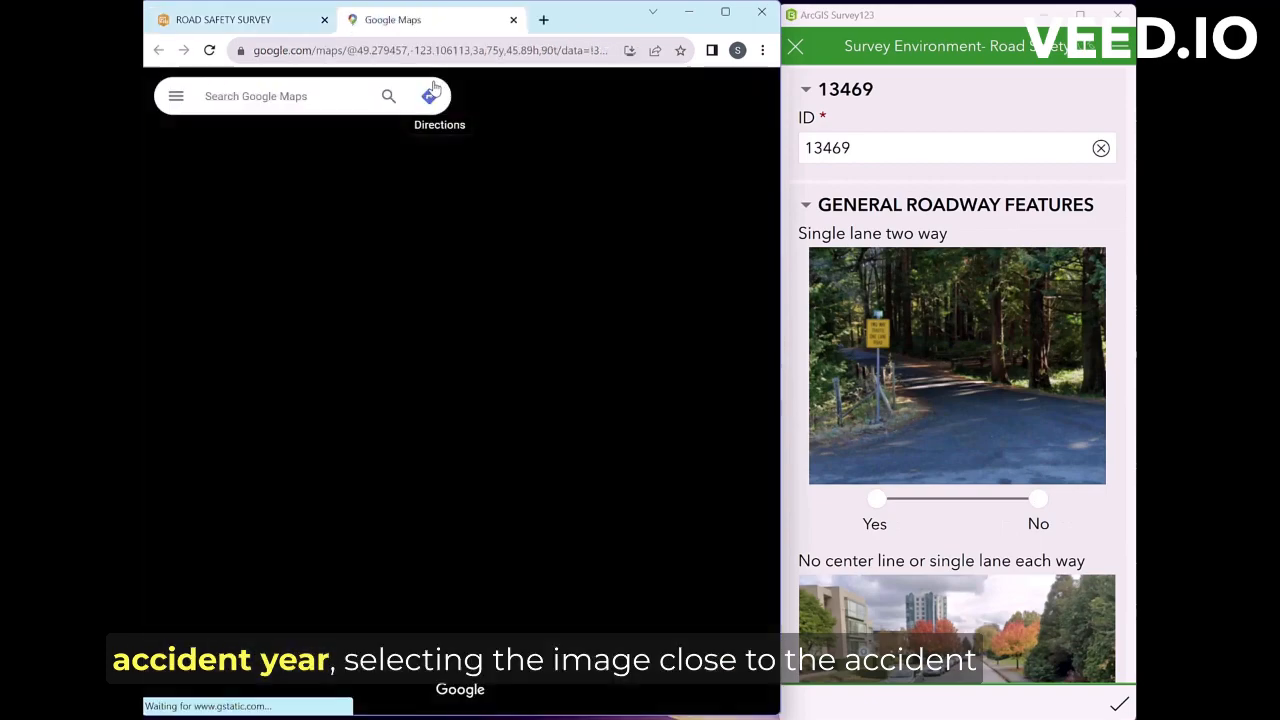
{"action": "left_click", "coordinate": [560, 690]}
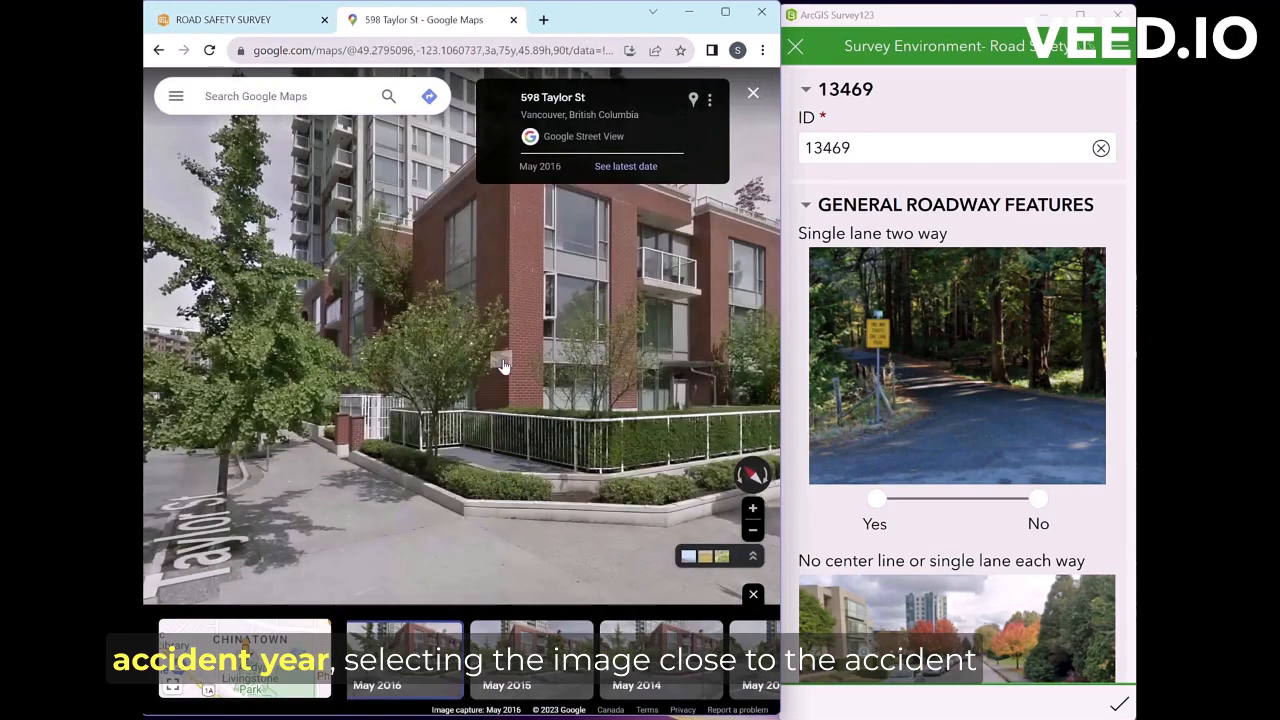
{"action": "left_click_drag", "start_coordinate": [698, 372], "coordinate": [430, 400]}
Step: Answer No for no center line or single lane and expand the Intersection type questions
{"action": "scroll", "coordinate": [556, 373], "scroll_direction": "down", "scroll_amount": 1}
{"action": "left_click", "coordinate": [1039, 499]}
{"action": "scroll", "coordinate": [1035, 421], "scroll_direction": "down", "scroll_amount": 4}
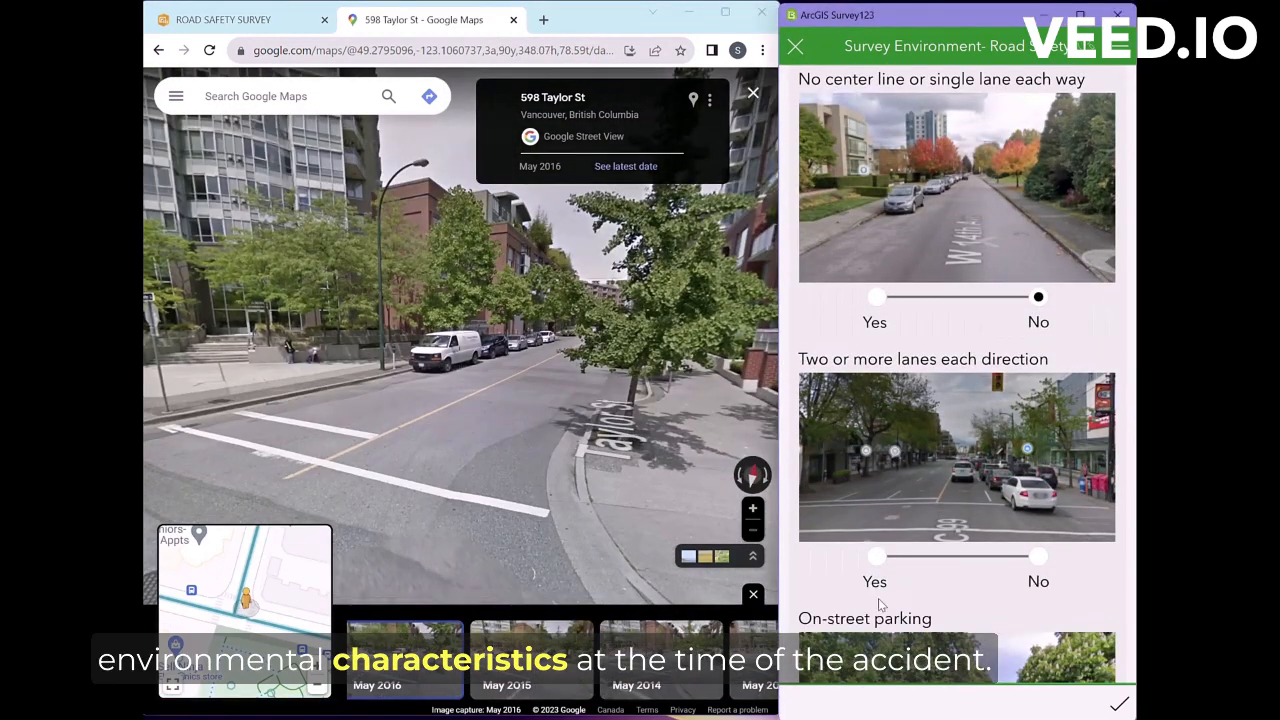
{"action": "scroll", "coordinate": [950, 450], "scroll_direction": "down", "scroll_amount": 10}
{"action": "left_click", "coordinate": [808, 428]}
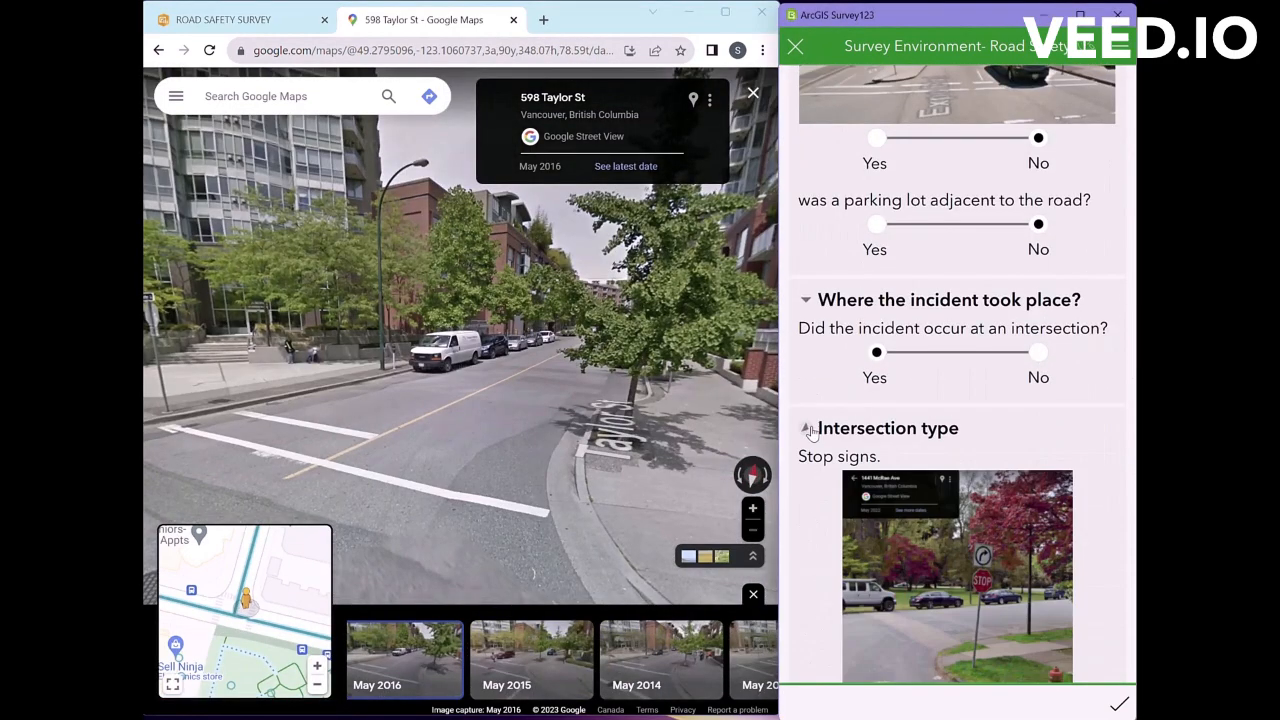
{"action": "scroll", "coordinate": [812, 432], "scroll_direction": "down", "scroll_amount": 2}
{"action": "left_click_drag", "start_coordinate": [565, 350], "coordinate": [695, 357]}
{"action": "left_click", "coordinate": [700, 357]}
{"action": "left_click_drag", "start_coordinate": [220, 405], "coordinate": [470, 413]}
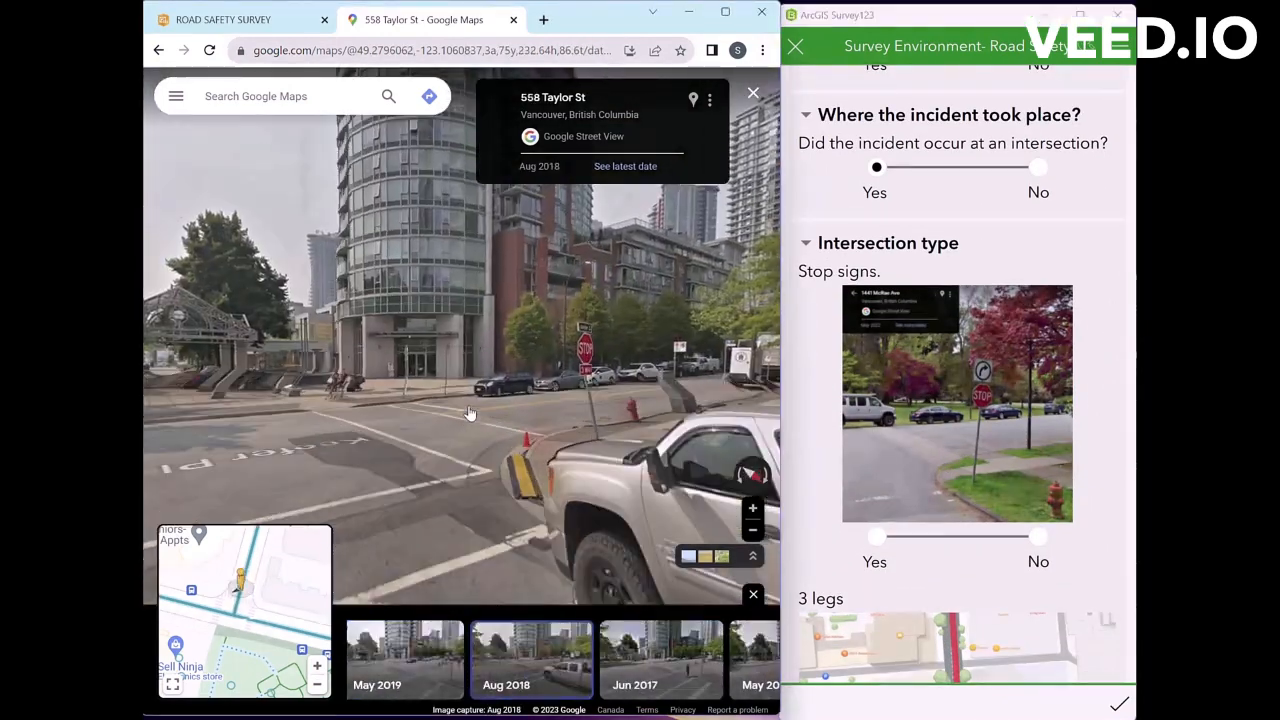
{"action": "left_click", "coordinate": [470, 413]}
{"action": "left_click_drag", "start_coordinate": [300, 345], "coordinate": [690, 345]}
{"action": "left_click", "coordinate": [466, 360]}
{"action": "left_click_drag", "start_coordinate": [260, 370], "coordinate": [660, 366]}
{"action": "left_click", "coordinate": [440, 370]}
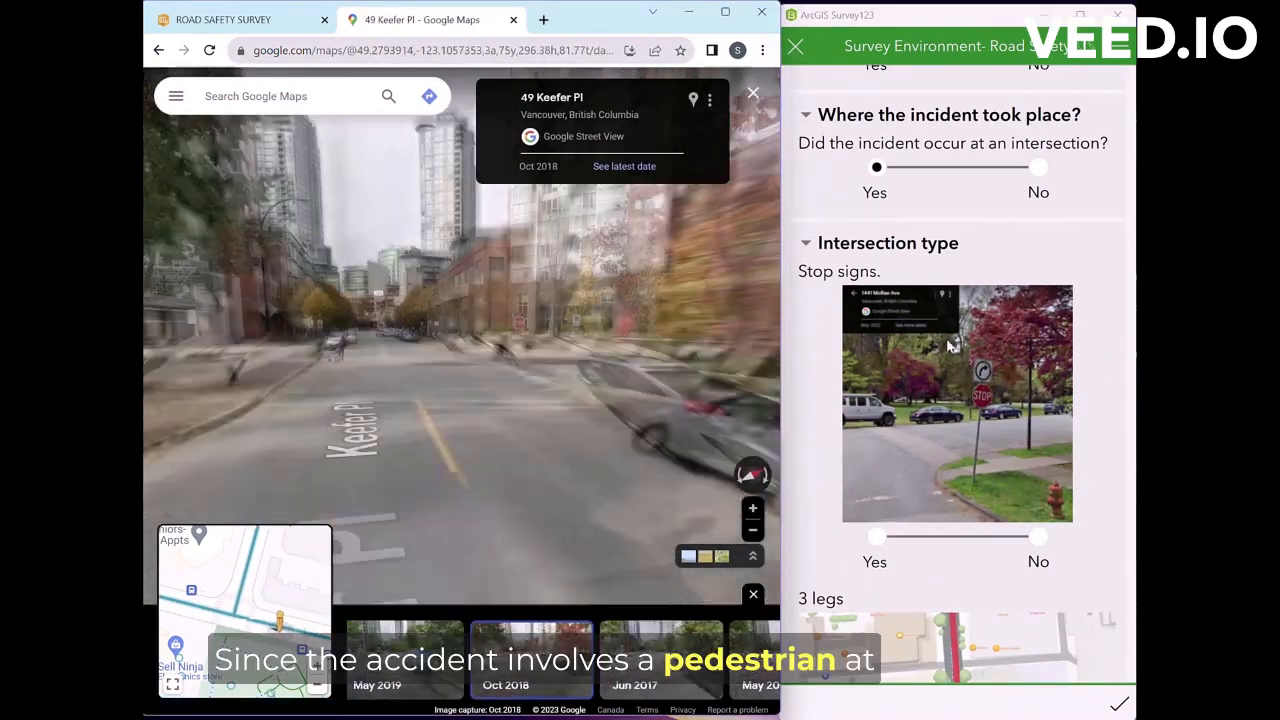
Step: Answer the Stop signs and 3 legs questions, setting further intersection types, including roundabout, to No
{"action": "left_click", "coordinate": [877, 537]}
{"action": "scroll", "coordinate": [875, 525], "scroll_direction": "down", "scroll_amount": 3}
{"action": "left_click", "coordinate": [876, 513]}
{"action": "scroll", "coordinate": [960, 540], "scroll_direction": "down", "scroll_amount": 3}
{"action": "left_click", "coordinate": [1036, 570]}
{"action": "left_click", "coordinate": [1037, 615]}
{"action": "left_click", "coordinate": [1040, 635]}
{"action": "left_click", "coordinate": [1039, 552]}
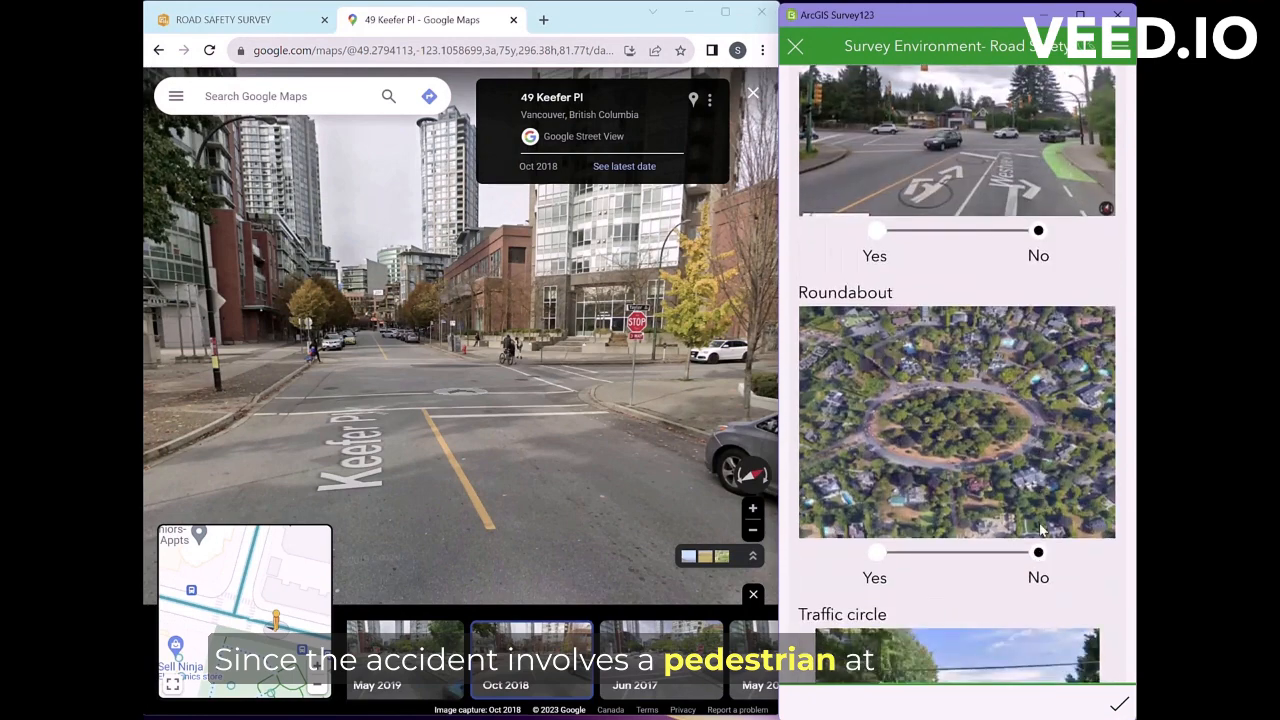
Step: Set Traffic circle and Uncontrolled to No
{"action": "scroll", "coordinate": [1040, 532], "scroll_direction": "down", "scroll_amount": 3}
{"action": "left_click", "coordinate": [1039, 560]}
{"action": "scroll", "coordinate": [1040, 560], "scroll_direction": "down", "scroll_amount": 2}
{"action": "left_click", "coordinate": [1039, 416]}
{"action": "scroll", "coordinate": [1038, 430], "scroll_direction": "down", "scroll_amount": 1}
{"action": "scroll", "coordinate": [940, 582], "scroll_direction": "down", "scroll_amount": 3}
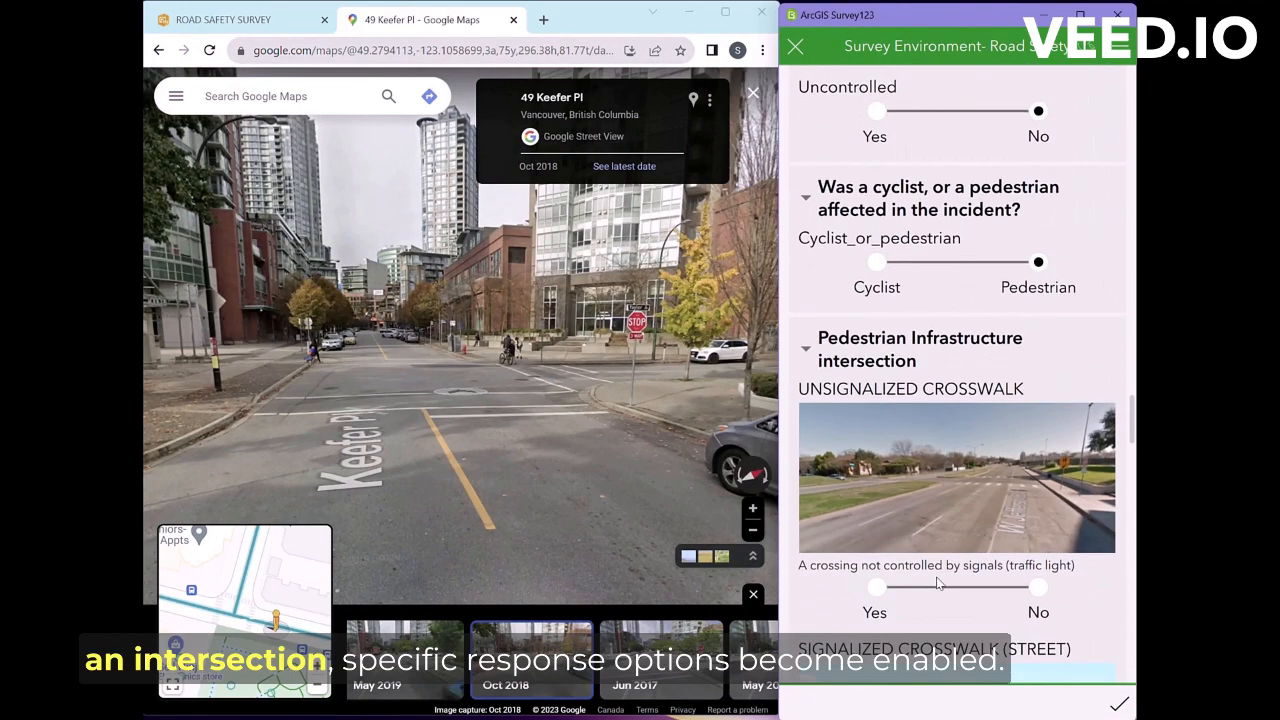
Step: Mark unsignalized crosswalk and standard paint Yes, signalized crosswalk and solid paint No
{"action": "left_click", "coordinate": [876, 488]}
{"action": "scroll", "coordinate": [1000, 480], "scroll_direction": "down", "scroll_amount": 3}
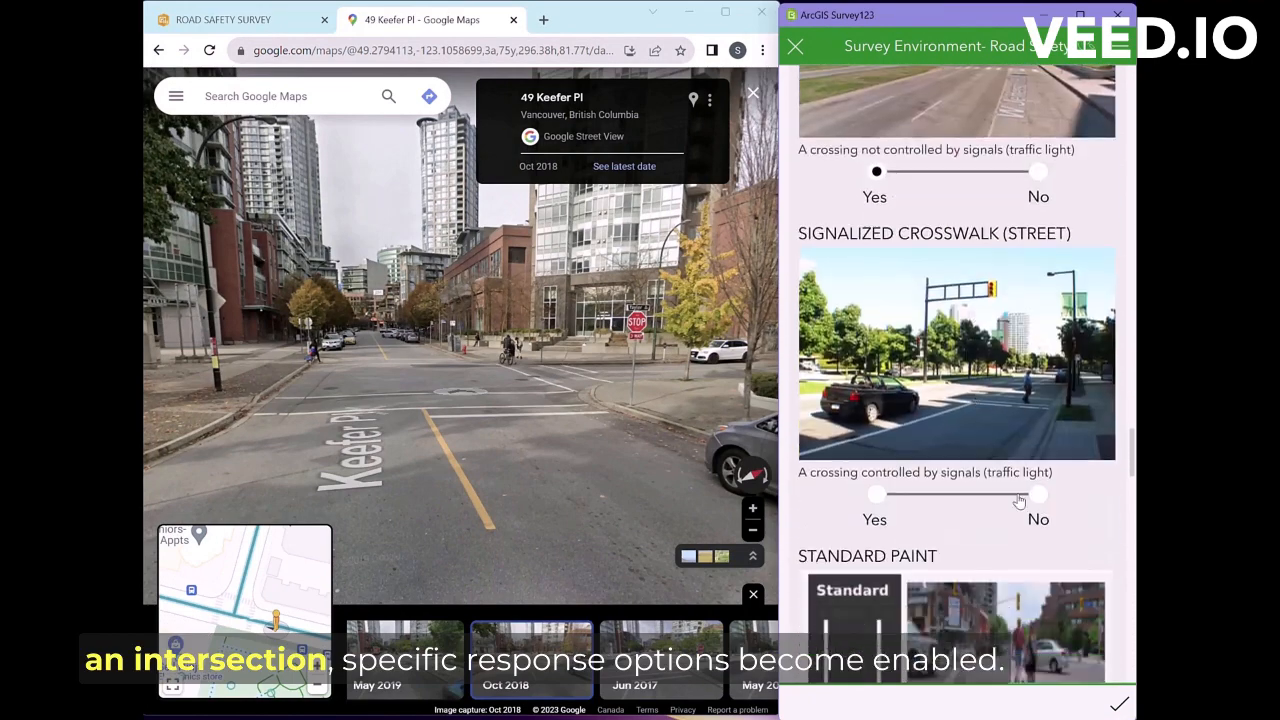
{"action": "left_click", "coordinate": [1036, 478]}
{"action": "scroll", "coordinate": [960, 480], "scroll_direction": "down", "scroll_amount": 3}
{"action": "left_click", "coordinate": [888, 527]}
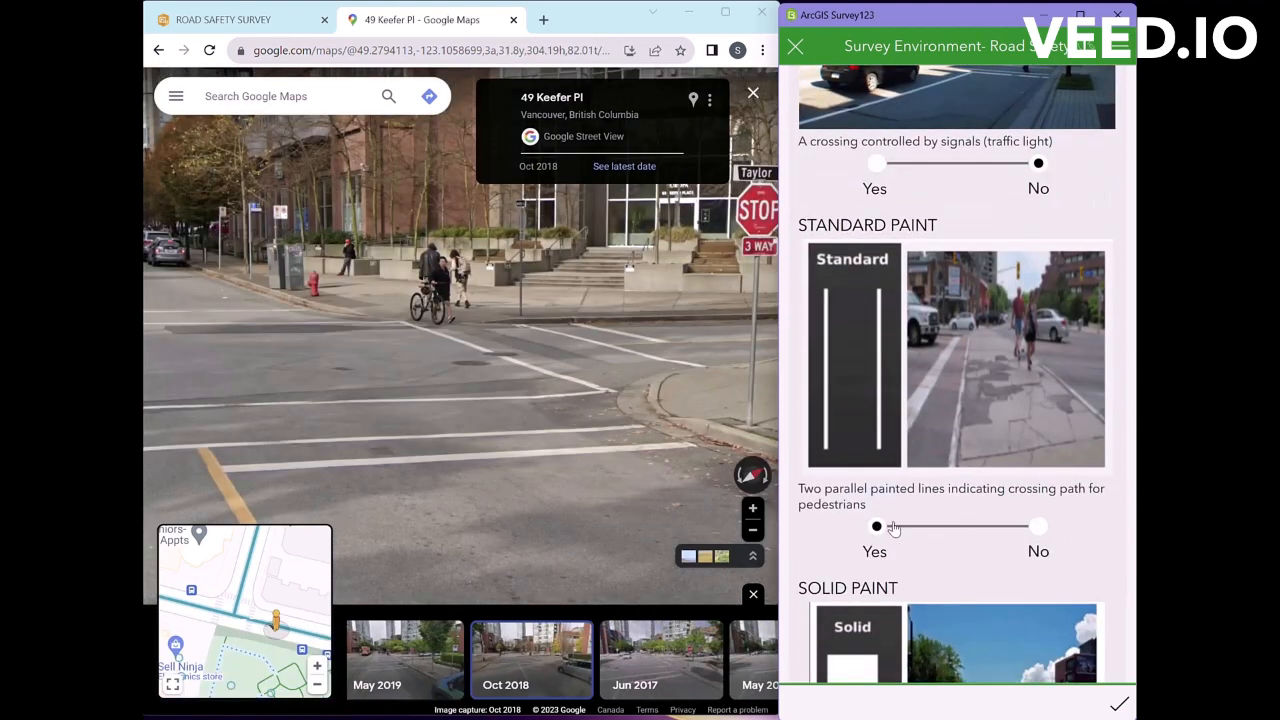
{"action": "scroll", "coordinate": [960, 534], "scroll_direction": "down", "scroll_amount": 3}
{"action": "left_click", "coordinate": [1040, 540]}
{"action": "scroll", "coordinate": [1040, 530], "scroll_direction": "down", "scroll_amount": 3}
Step: Set the striped crossing option and pedestrian crossed signal to No
{"action": "left_click", "coordinate": [1038, 486]}
{"action": "scroll", "coordinate": [1036, 490], "scroll_direction": "down", "scroll_amount": 1}
{"action": "mouse_move", "coordinate": [230, 425]}
{"action": "left_mouse_down"}
{"action": "mouse_move", "coordinate": [710, 400]}
{"action": "mouse_move", "coordinate": [560, 352]}
{"action": "mouse_move", "coordinate": [430, 350]}
{"action": "left_mouse_up"}
{"action": "scroll", "coordinate": [1045, 463], "scroll_direction": "down", "scroll_amount": 3}
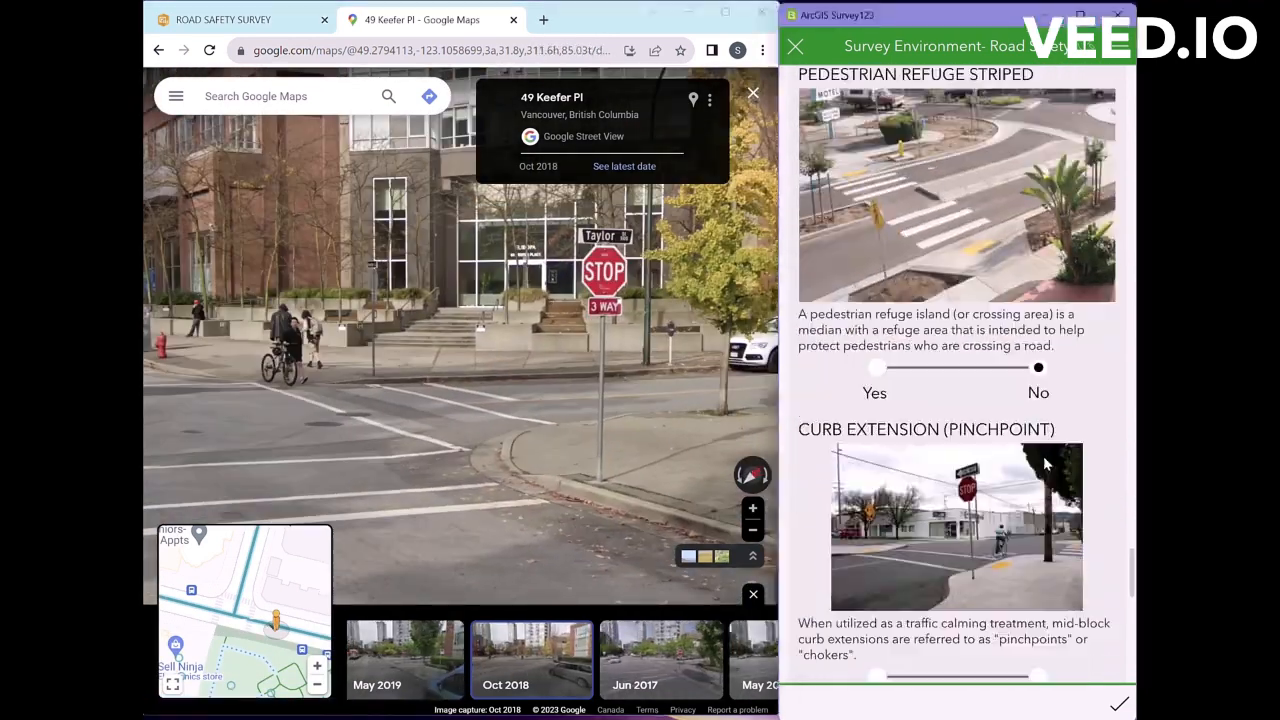
{"action": "scroll", "coordinate": [1046, 480], "scroll_direction": "down", "scroll_amount": 10}
{"action": "left_click", "coordinate": [1040, 512]}
{"action": "scroll", "coordinate": [1060, 560], "scroll_direction": "down", "scroll_amount": 3}
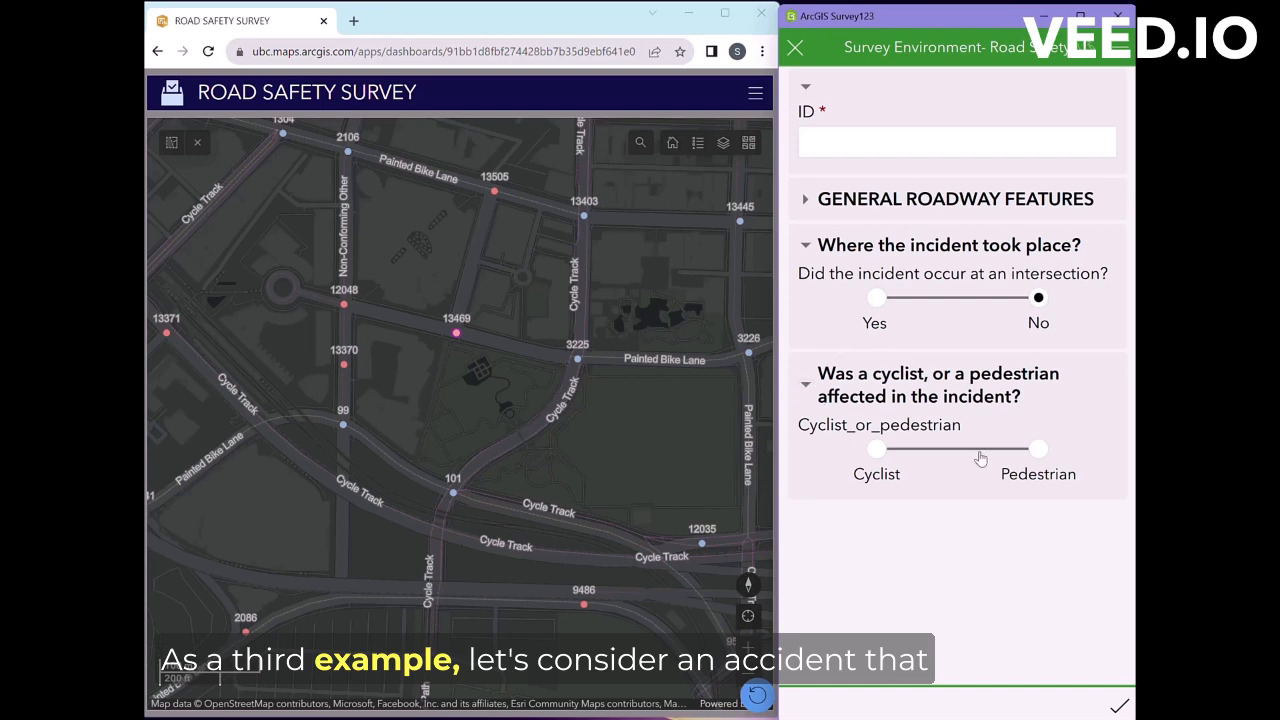
Step: Record that a cyclist was affected and collapse the Bicycle Infrastructure Features section
{"action": "left_click", "coordinate": [877, 450]}
{"action": "left_click", "coordinate": [807, 527]}
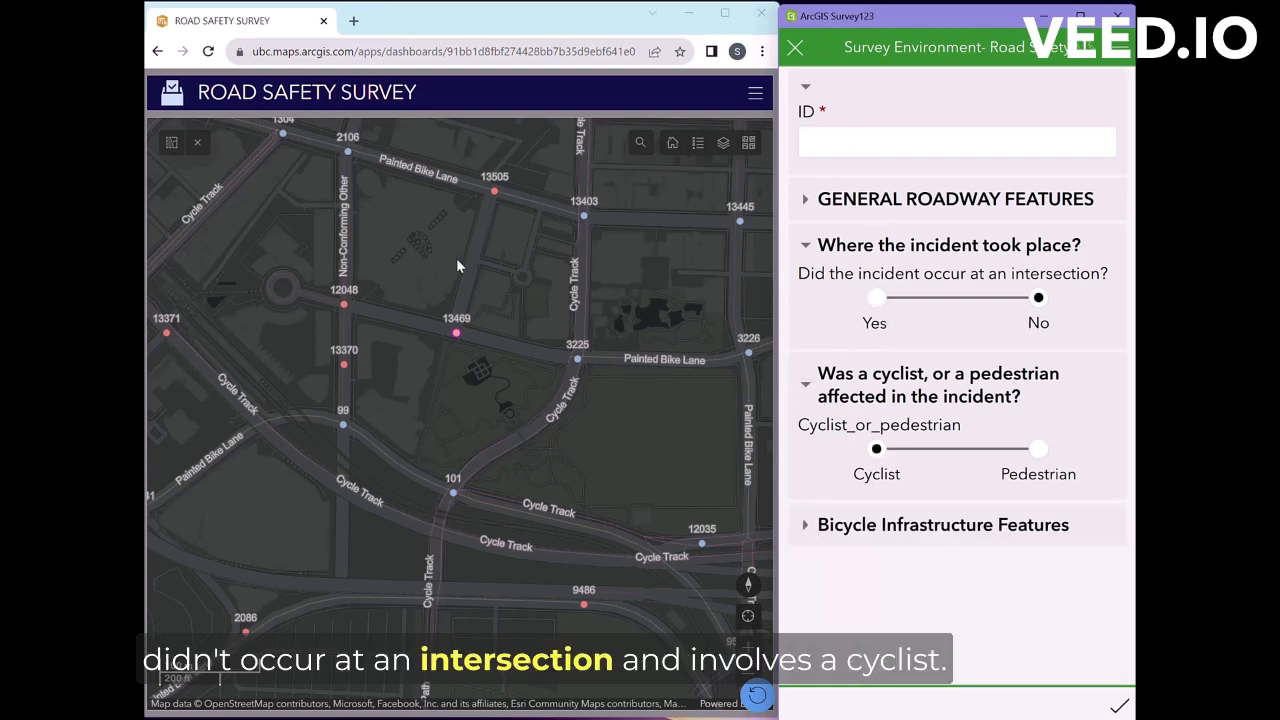
{"action": "left_click", "coordinate": [698, 143]}
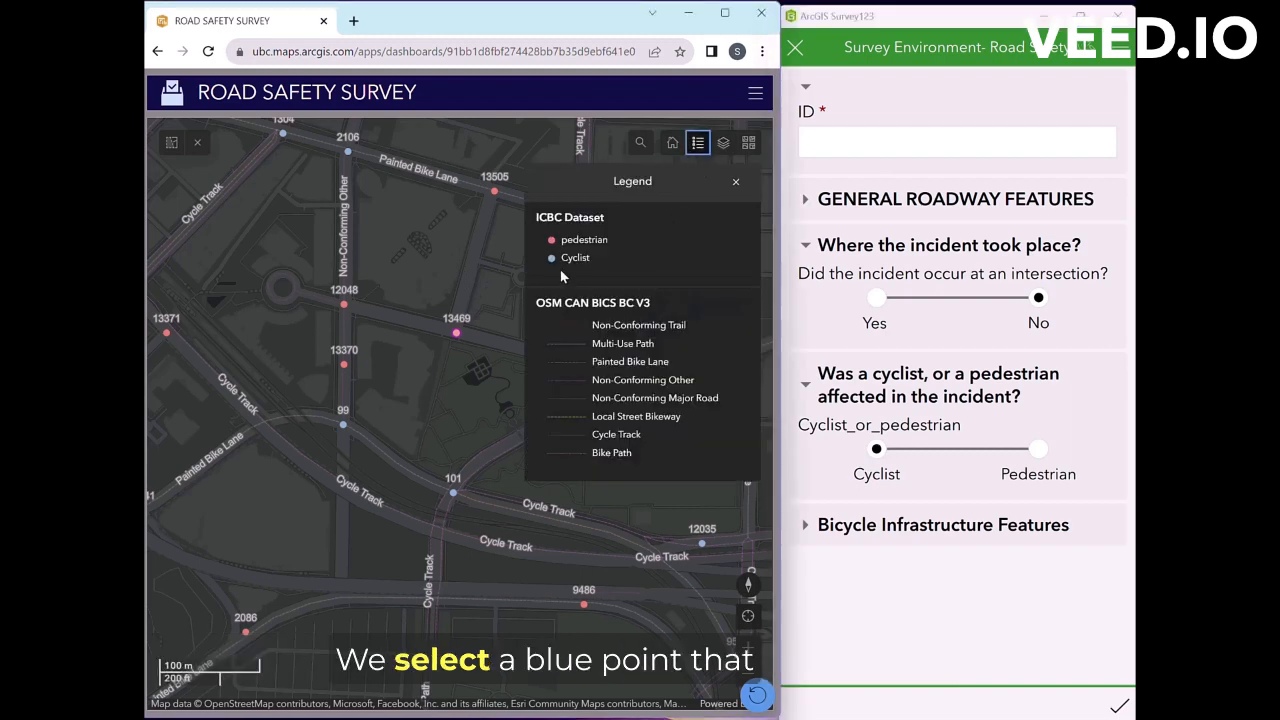
{"action": "left_click", "coordinate": [736, 182]}
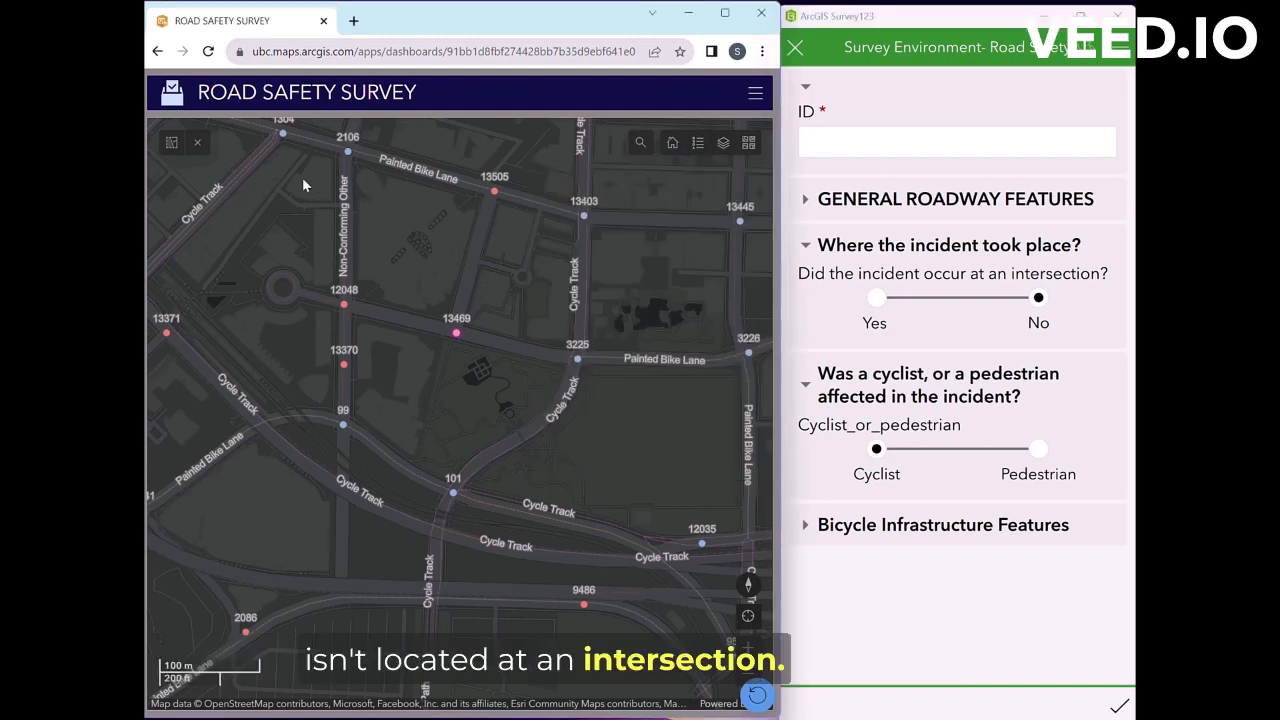
Step: Pan and zoom the dashboard map to open cyclist incident 9,698's details
{"action": "left_click_drag", "start_coordinate": [437, 212], "coordinate": [260, 263]}
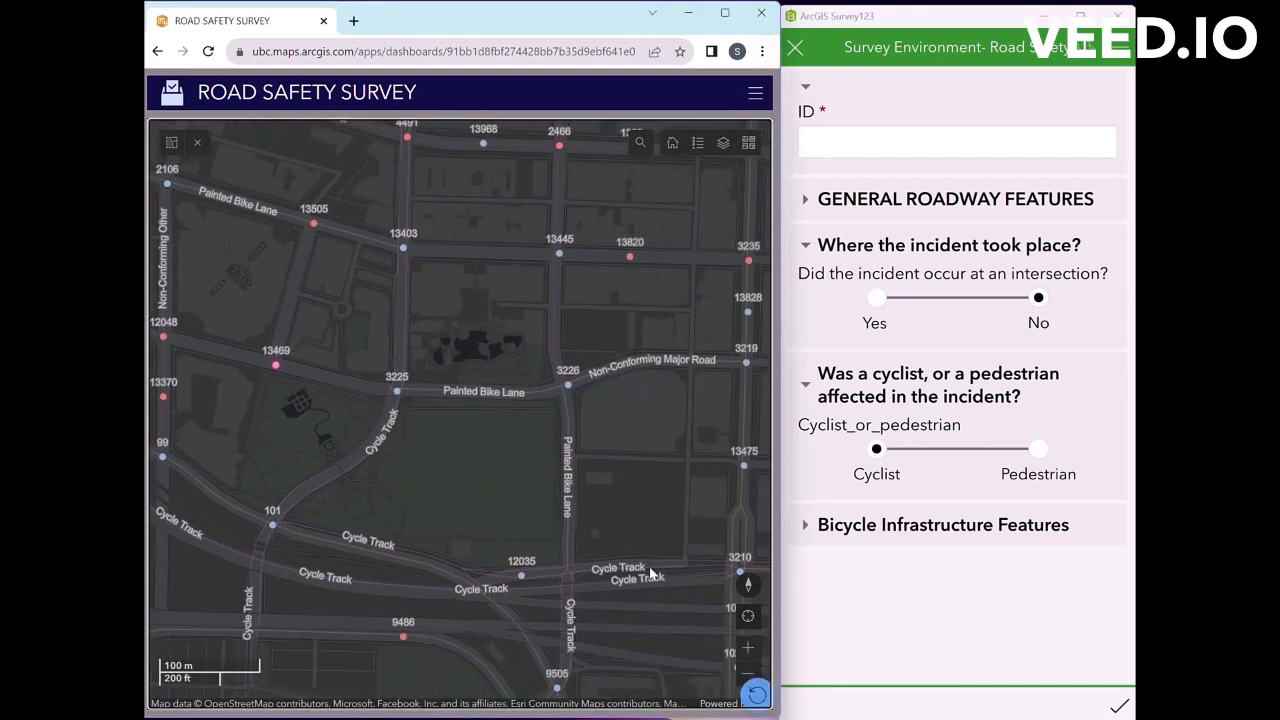
{"action": "left_click_drag", "start_coordinate": [650, 573], "coordinate": [547, 227]}
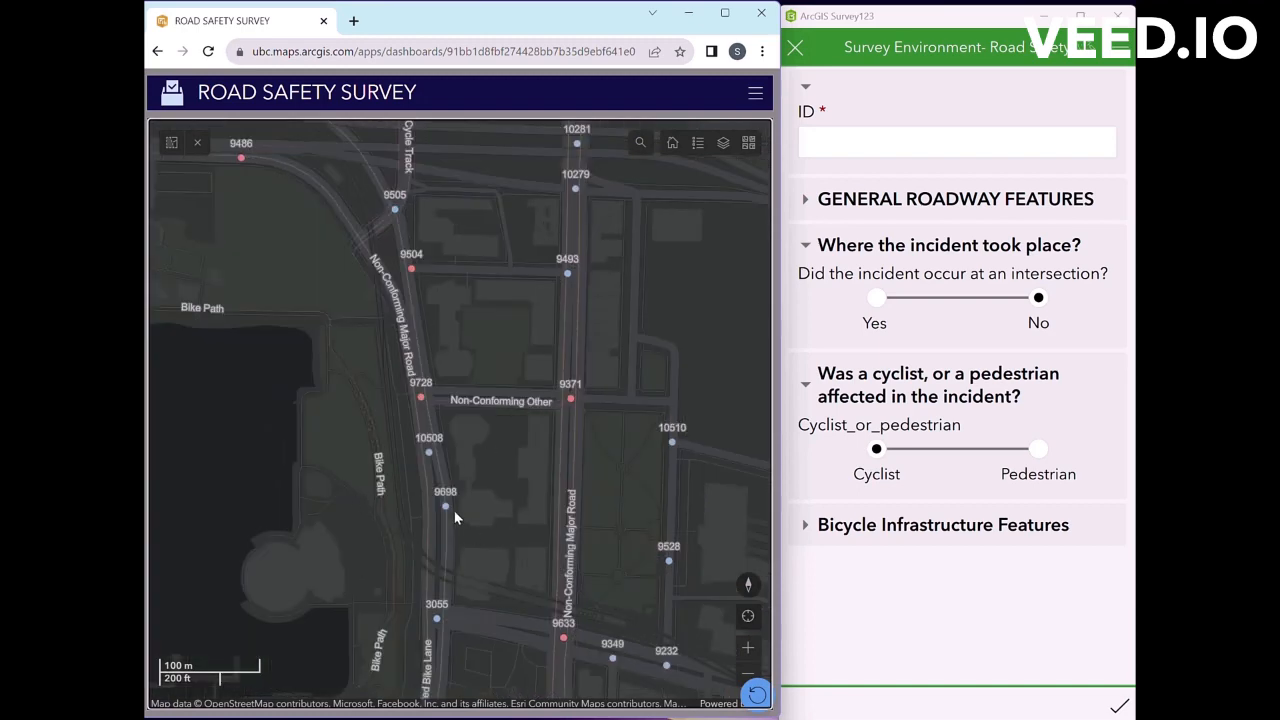
{"action": "scroll", "coordinate": [447, 510], "scroll_direction": "up", "scroll_amount": 2}
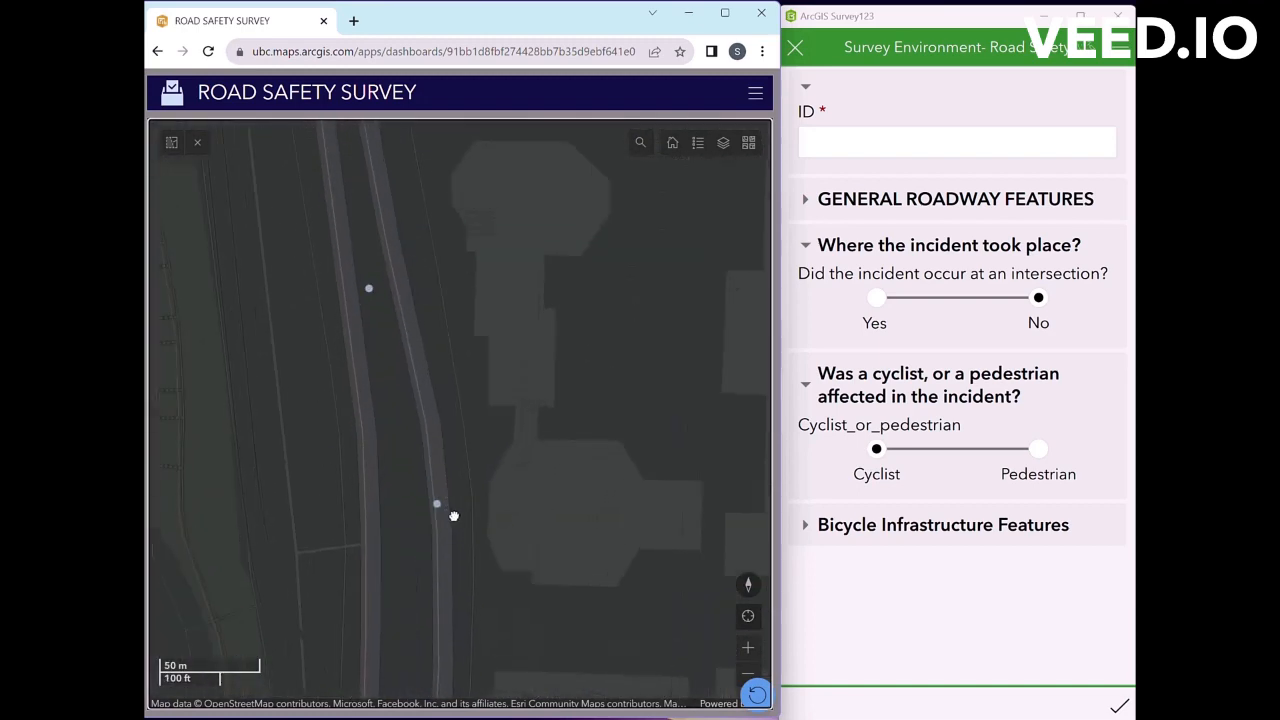
{"action": "left_click", "coordinate": [448, 565]}
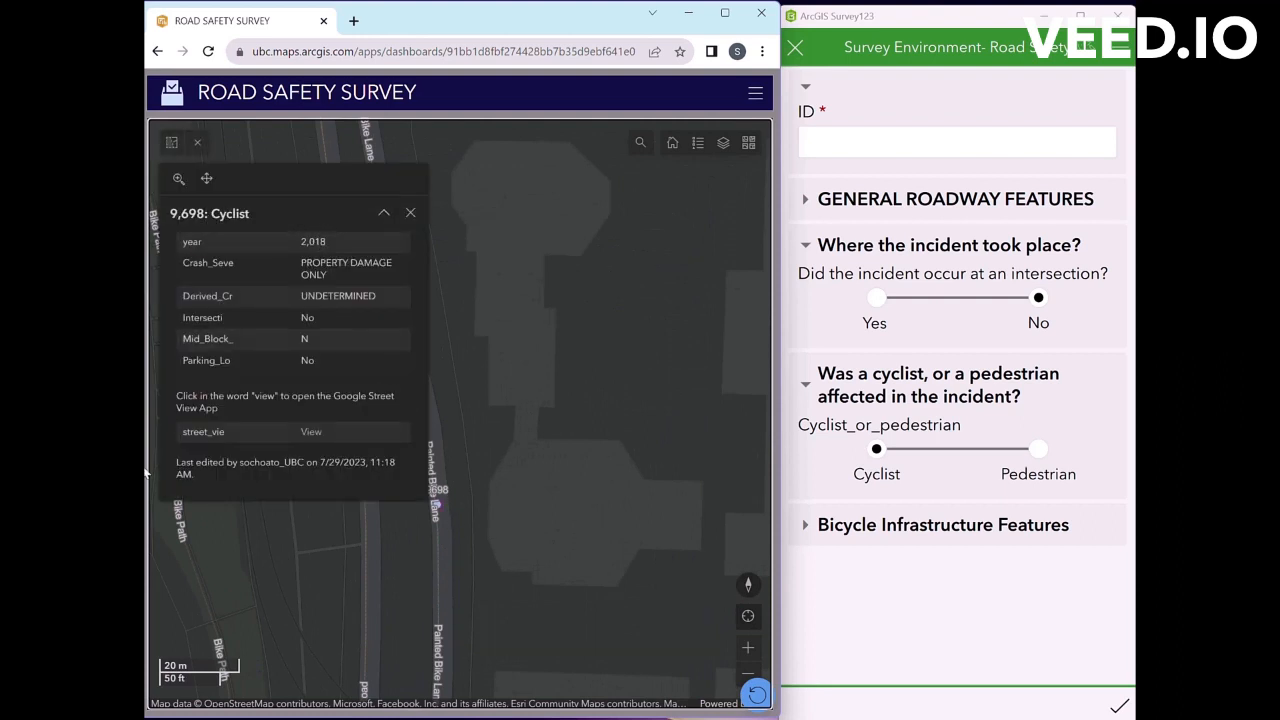
Step: Enter 9698 as the survey ID and select the incident year 2,018 on the map
{"action": "left_click", "coordinate": [1029, 153]}
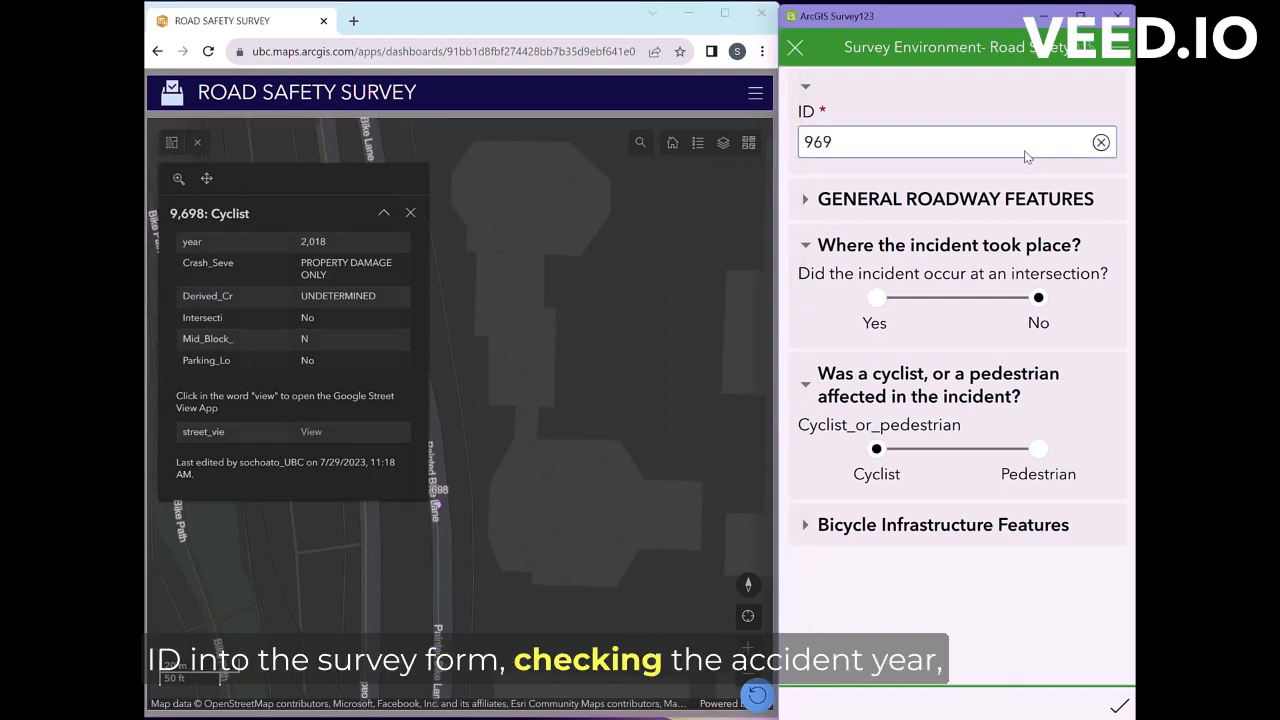
{"action": "left_click", "coordinate": [1022, 163]}
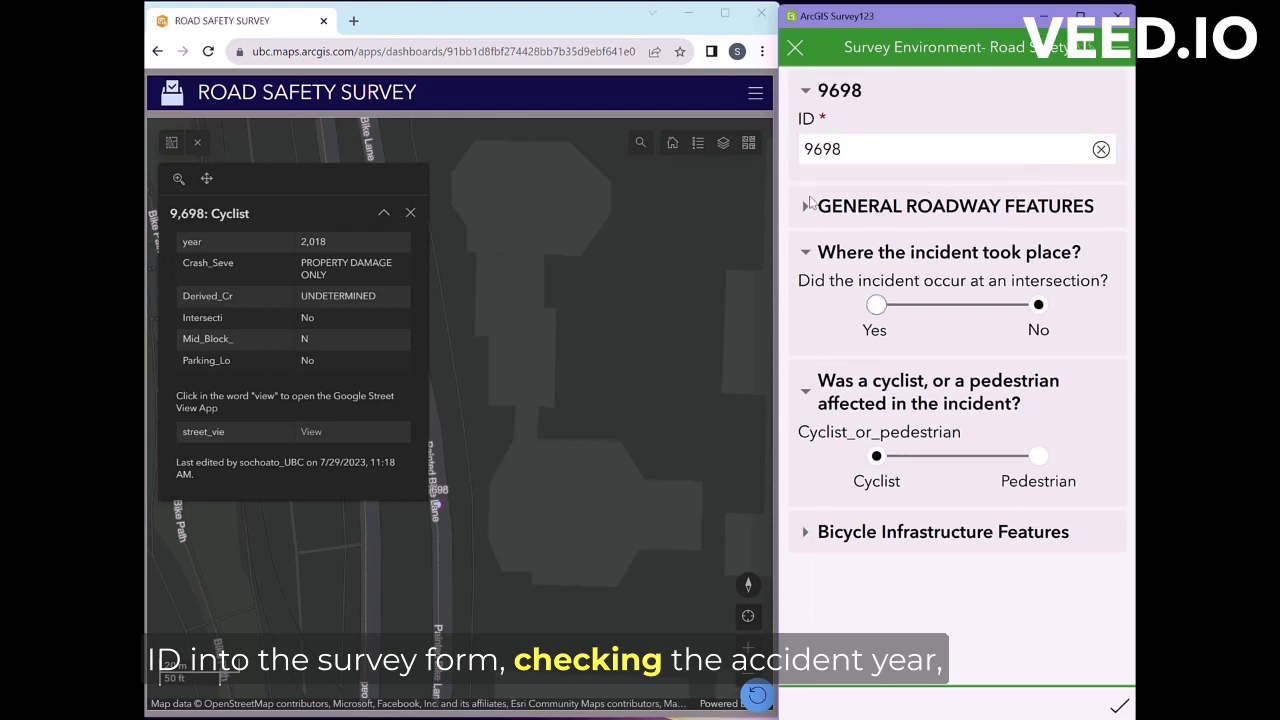
{"action": "left_click", "coordinate": [280, 241]}
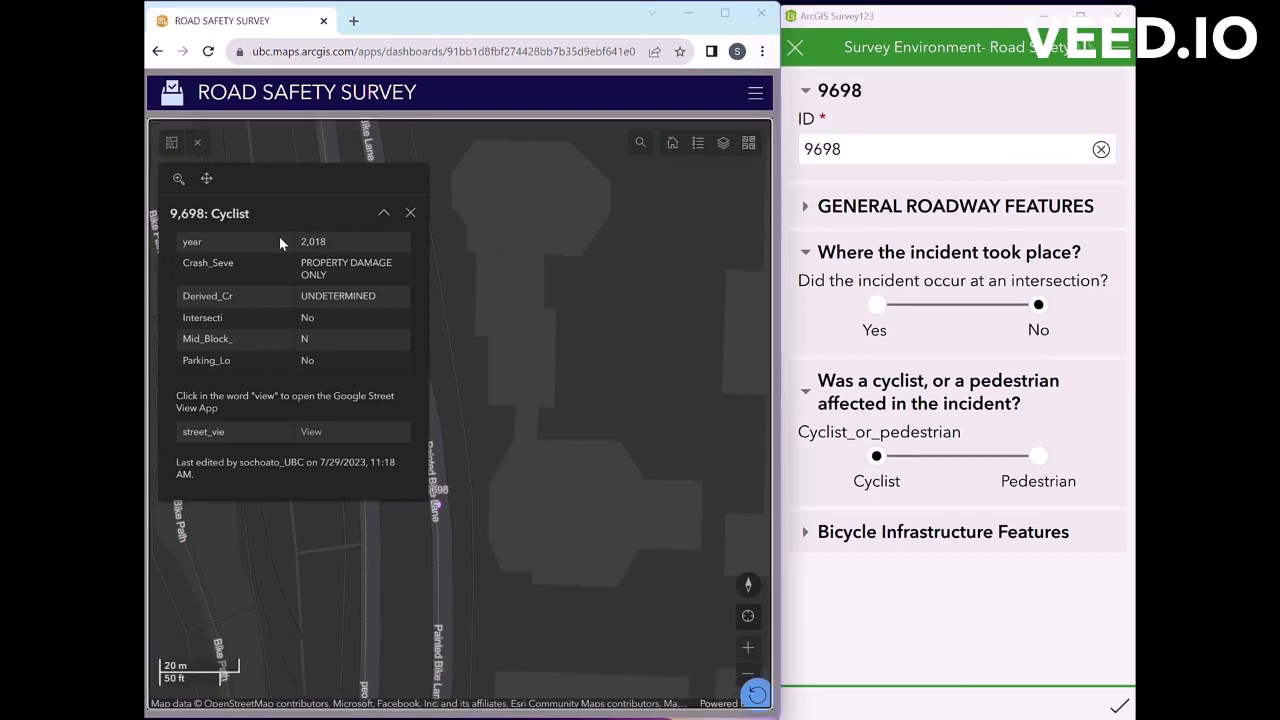
{"action": "double_click", "coordinate": [280, 241]}
Step: Open the incident's Street View in Google Maps on the Sep 2018 imagery
{"action": "left_click", "coordinate": [312, 433]}
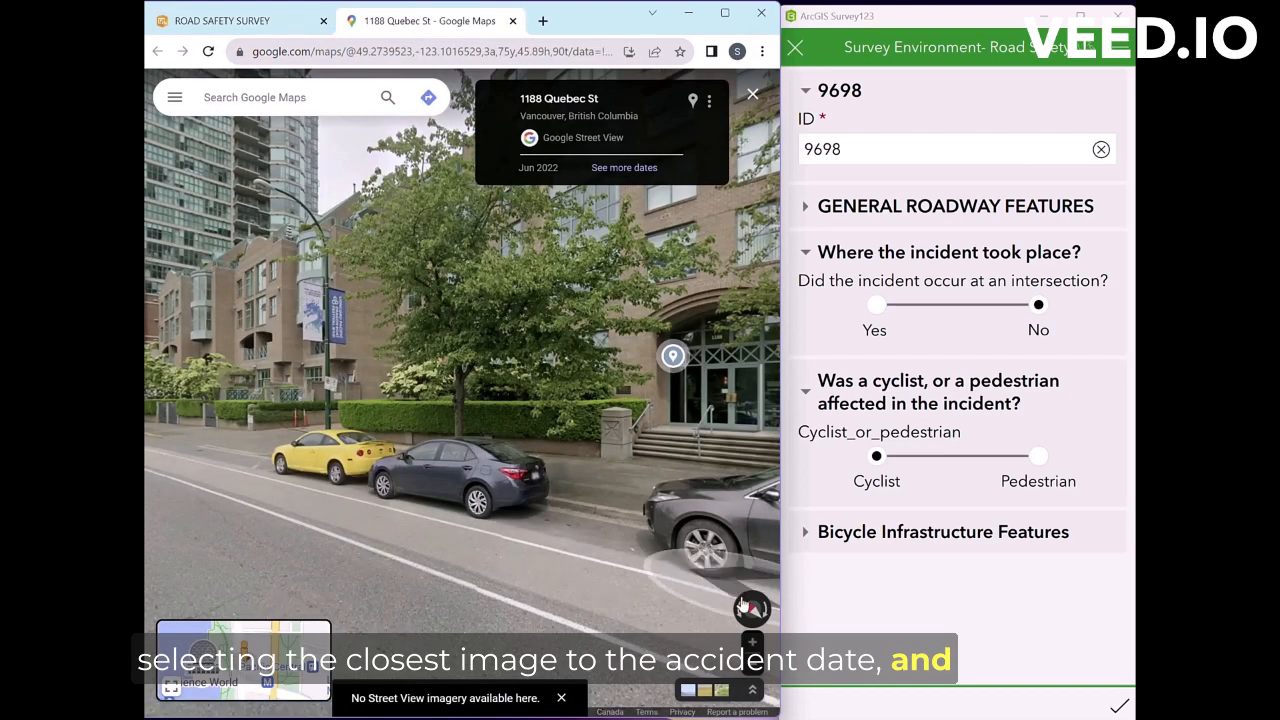
{"action": "left_click", "coordinate": [624, 167]}
{"action": "scroll", "coordinate": [528, 685], "scroll_direction": "down", "scroll_amount": 2}
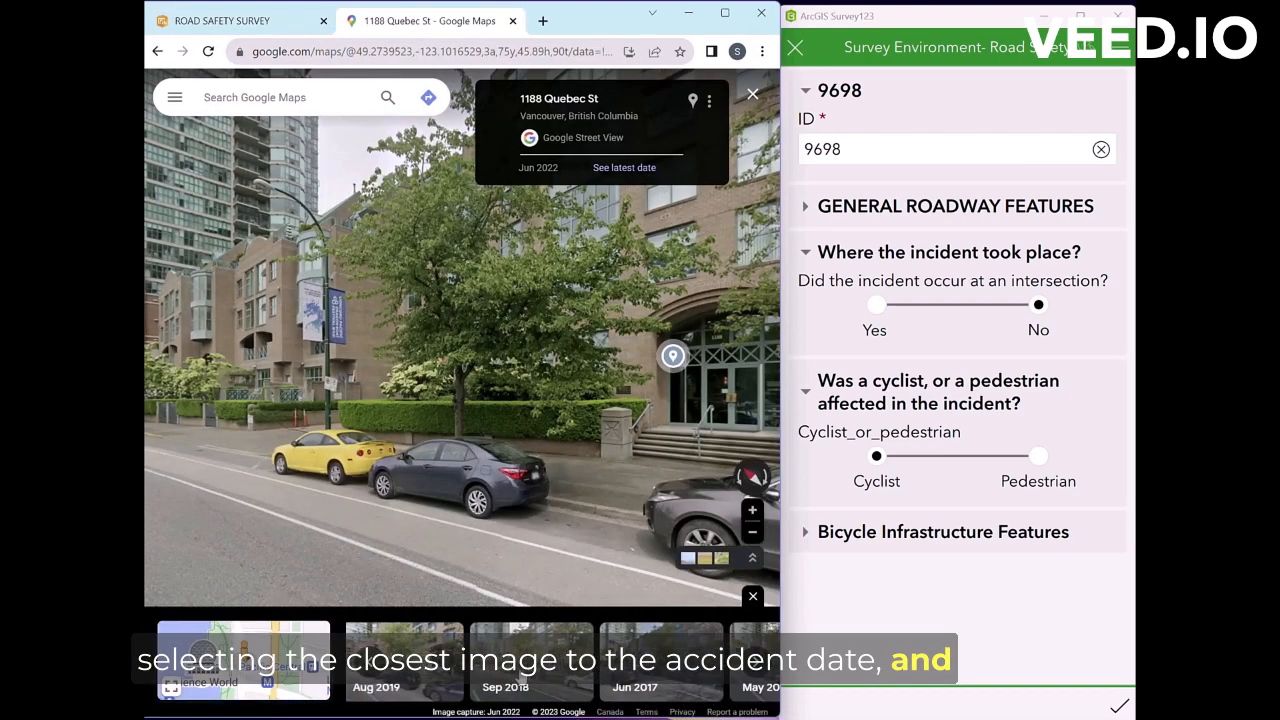
{"action": "left_click", "coordinate": [528, 680]}
Step: Rotate the Street View past the bike lane to face along Quebec St
{"action": "left_click_drag", "start_coordinate": [230, 430], "coordinate": [608, 412]}
{"action": "left_click_drag", "start_coordinate": [160, 423], "coordinate": [697, 345]}
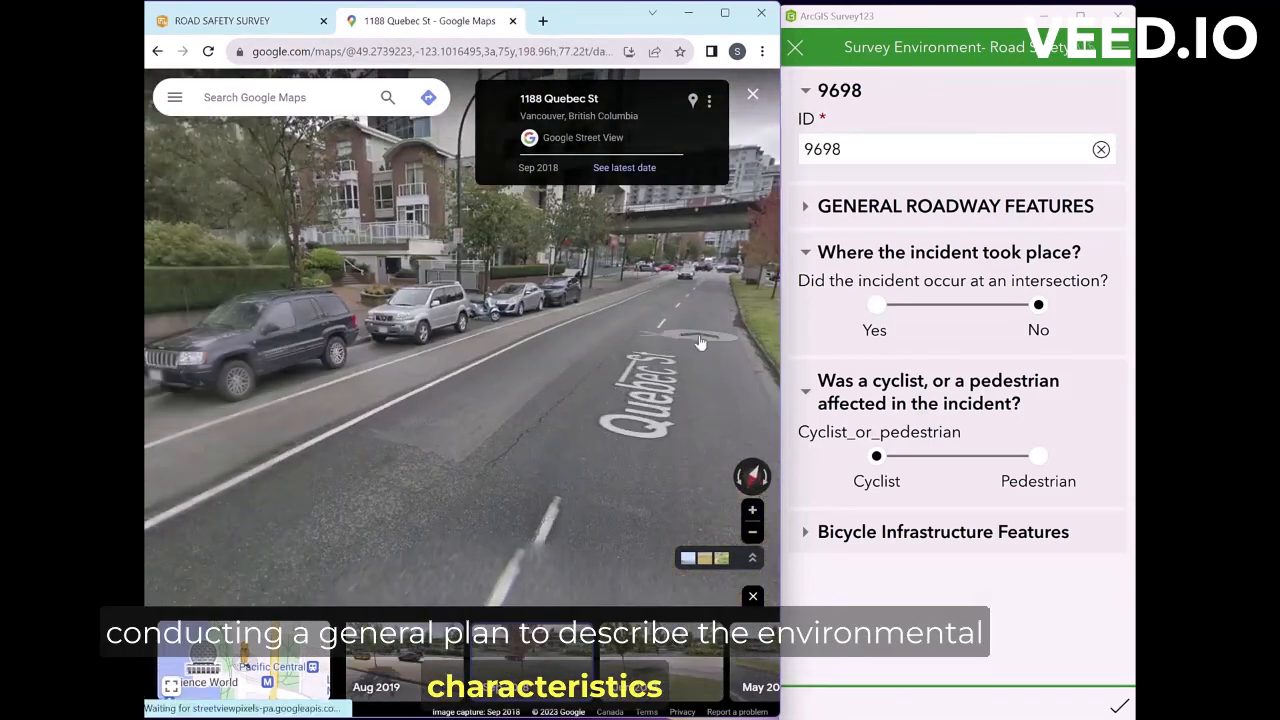
{"action": "left_click_drag", "start_coordinate": [468, 375], "coordinate": [690, 458]}
{"action": "left_click_drag", "start_coordinate": [431, 454], "coordinate": [712, 456]}
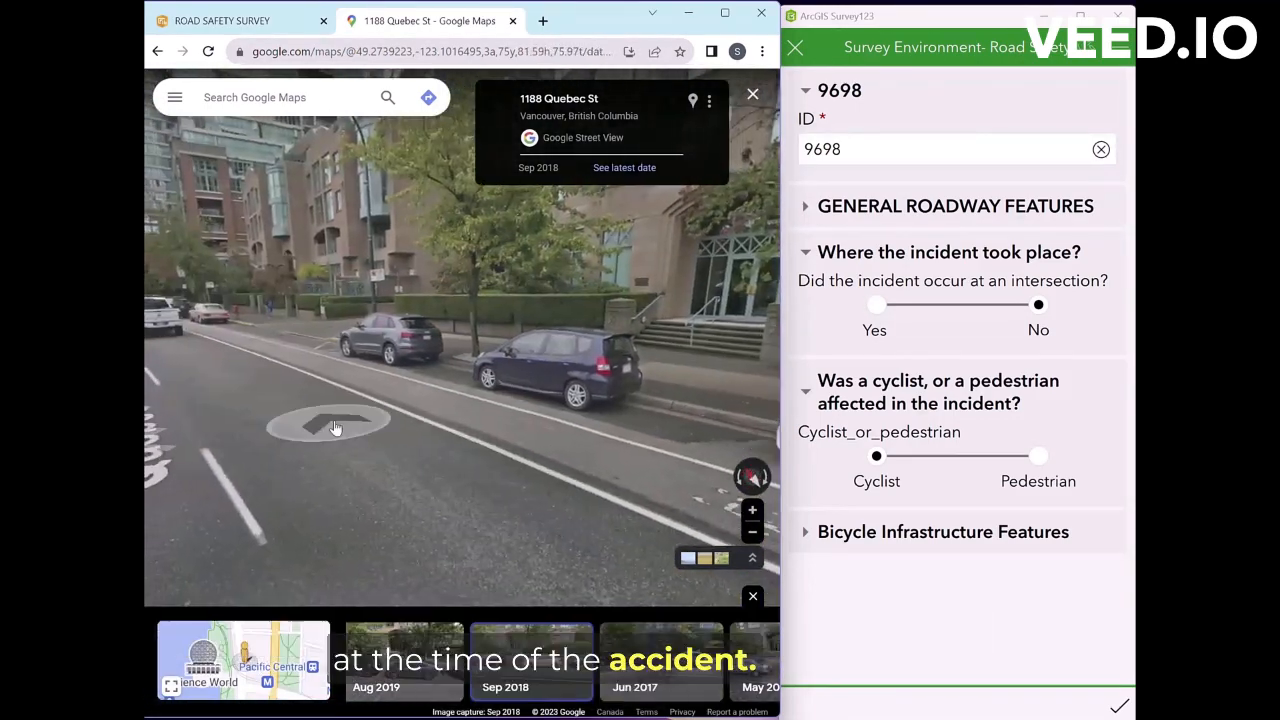
{"action": "left_click_drag", "start_coordinate": [334, 431], "coordinate": [606, 477]}
Step: In General Roadway Features, set No center line to No and Two or more lanes each direction to Yes
{"action": "left_click", "coordinate": [808, 210]}
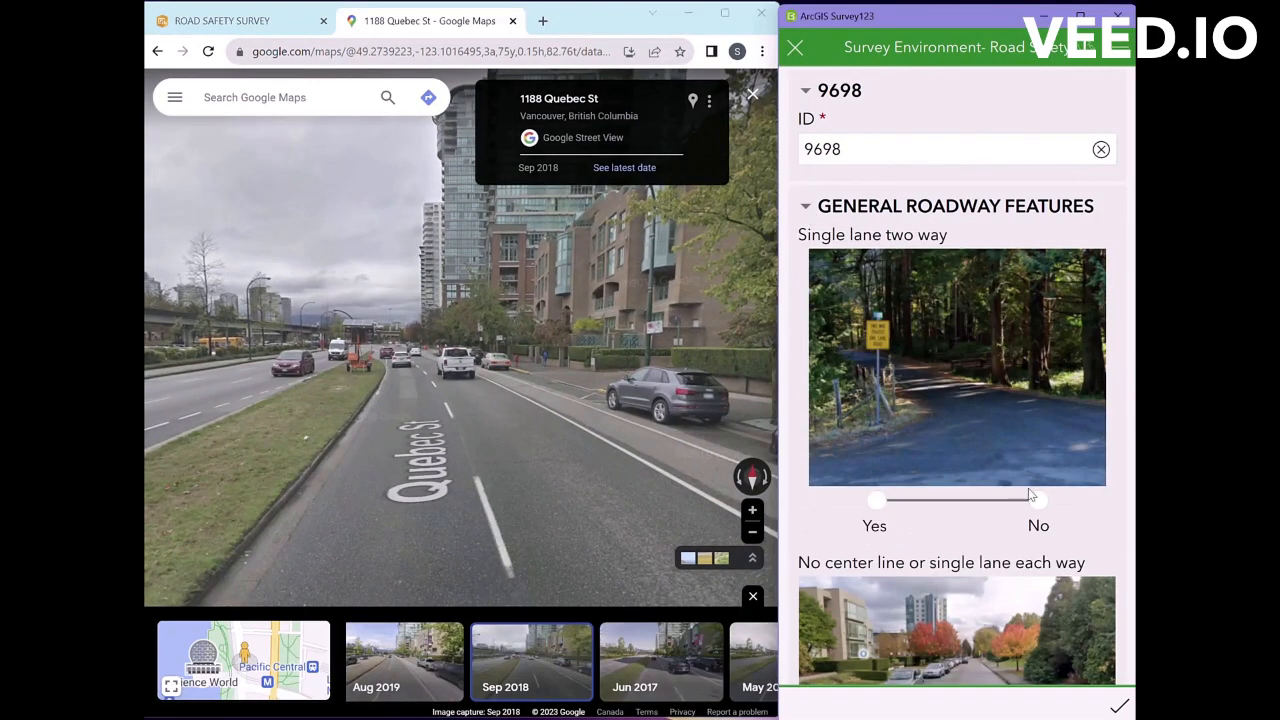
{"action": "scroll", "coordinate": [1010, 385], "scroll_direction": "down", "scroll_amount": 3}
{"action": "left_click", "coordinate": [1040, 480]}
{"action": "scroll", "coordinate": [980, 485], "scroll_direction": "down", "scroll_amount": 3}
{"action": "left_click", "coordinate": [874, 465]}
{"action": "scroll", "coordinate": [888, 442], "scroll_direction": "down", "scroll_amount": 1}
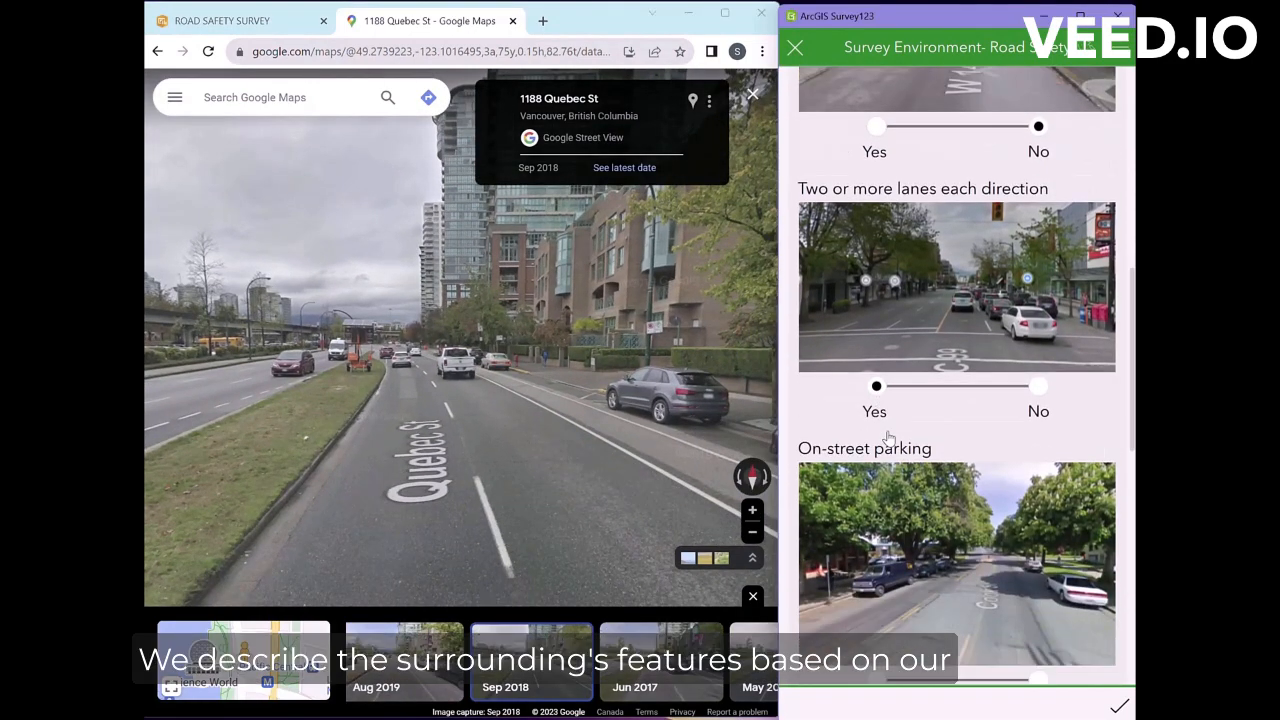
Step: Set Two lanes one way to No and record no parking lot next to the road
{"action": "scroll", "coordinate": [502, 445], "scroll_direction": "up", "scroll_amount": 5}
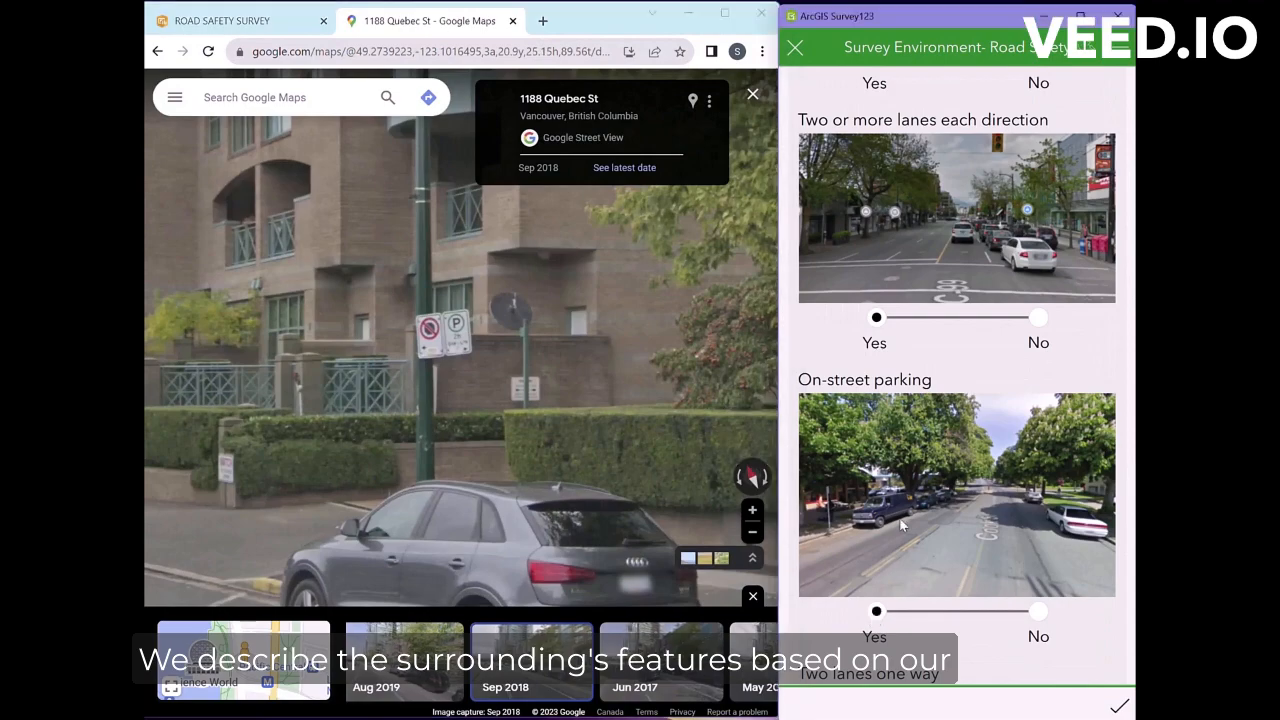
{"action": "scroll", "coordinate": [1025, 515], "scroll_direction": "down", "scroll_amount": 5}
{"action": "left_click", "coordinate": [1025, 515]}
{"action": "scroll", "coordinate": [1025, 515], "scroll_direction": "down", "scroll_amount": 1}
{"action": "scroll", "coordinate": [589, 330], "scroll_direction": "down", "scroll_amount": 5}
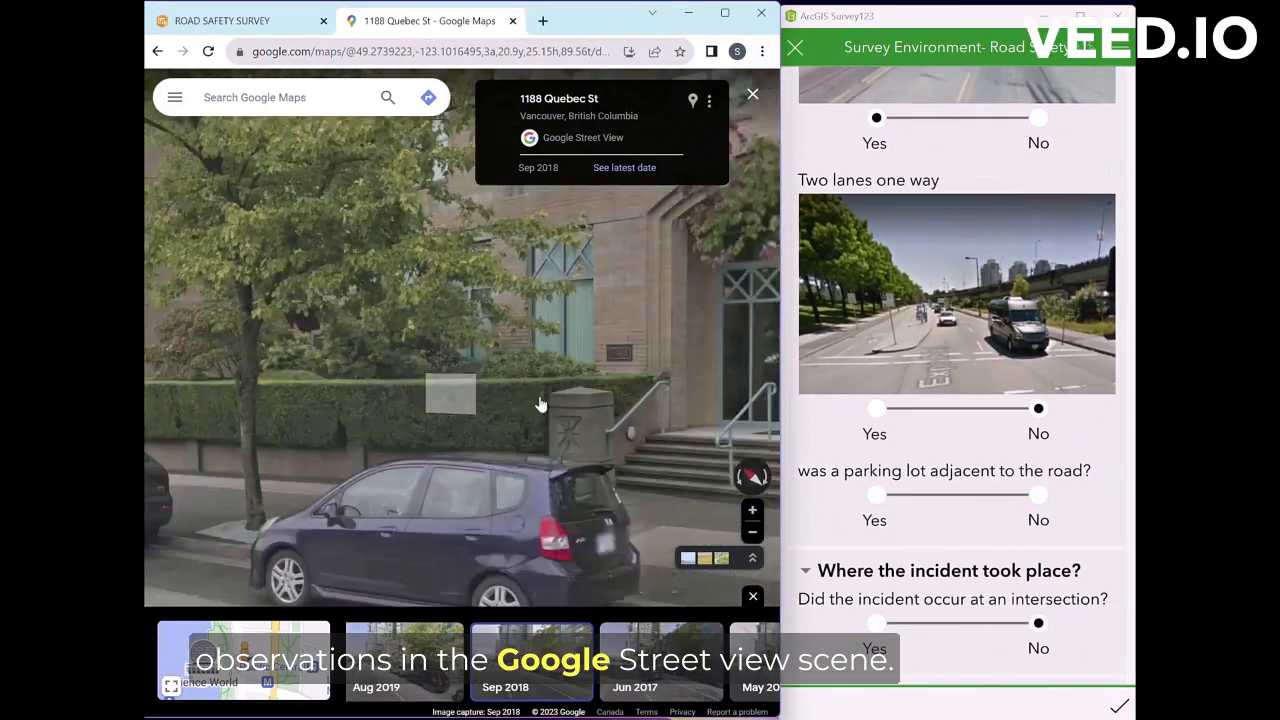
{"action": "left_click_drag", "start_coordinate": [320, 380], "coordinate": [600, 402]}
{"action": "left_click_drag", "start_coordinate": [343, 426], "coordinate": [660, 430]}
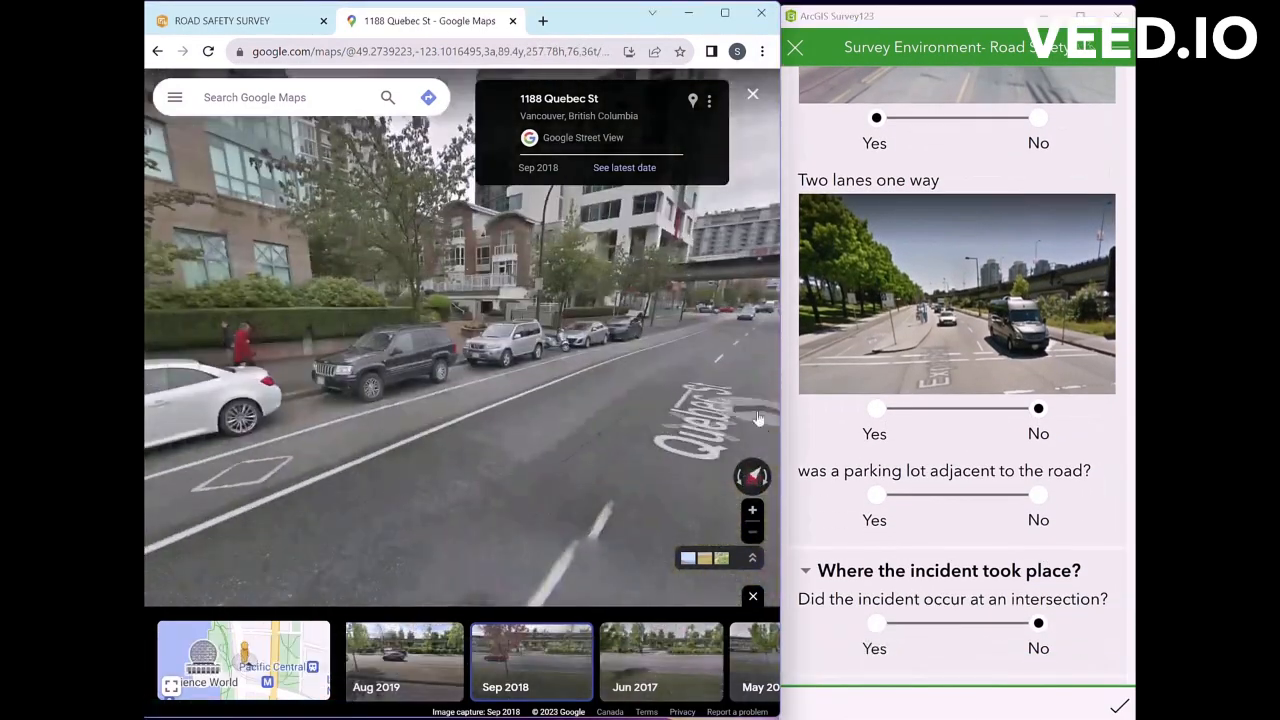
{"action": "left_click", "coordinate": [1040, 497]}
{"action": "scroll", "coordinate": [1028, 483], "scroll_direction": "down", "scroll_amount": 2}
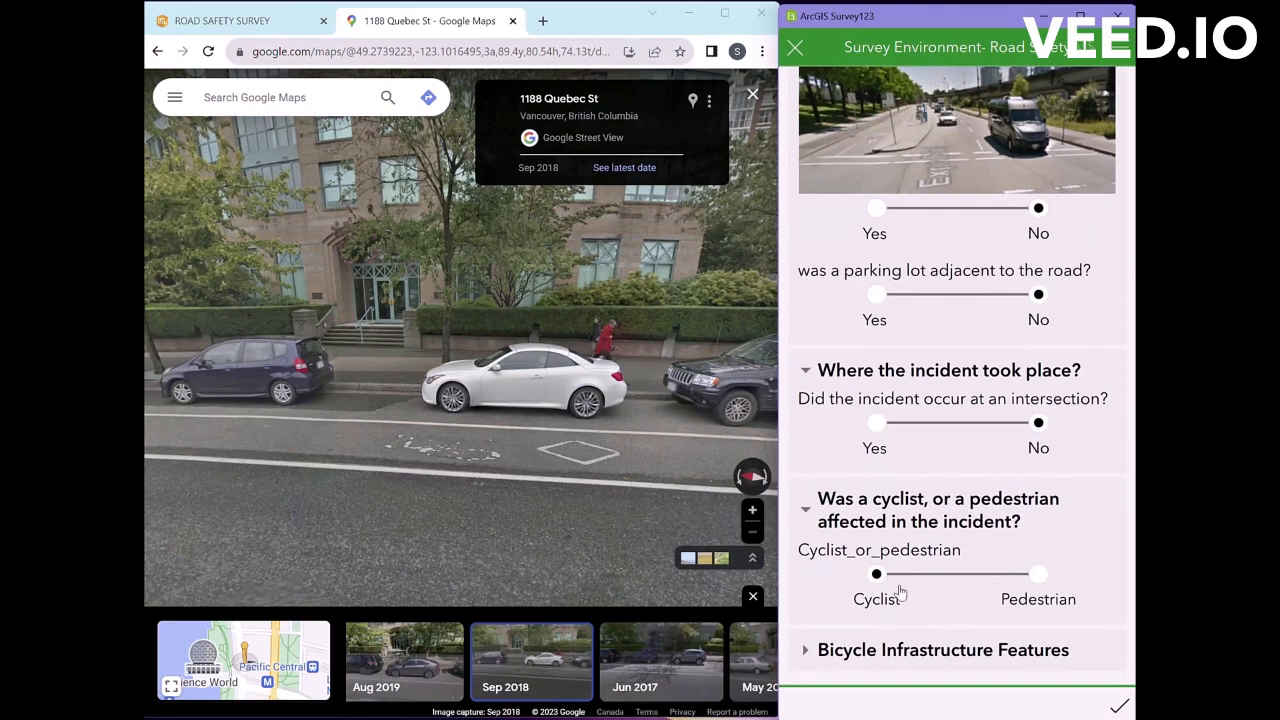
Step: Answer the off-road multi-use pathway question and set buffered bicycle lane adjacent to curb to No
{"action": "scroll", "coordinate": [1000, 594], "scroll_direction": "down", "scroll_amount": 4}
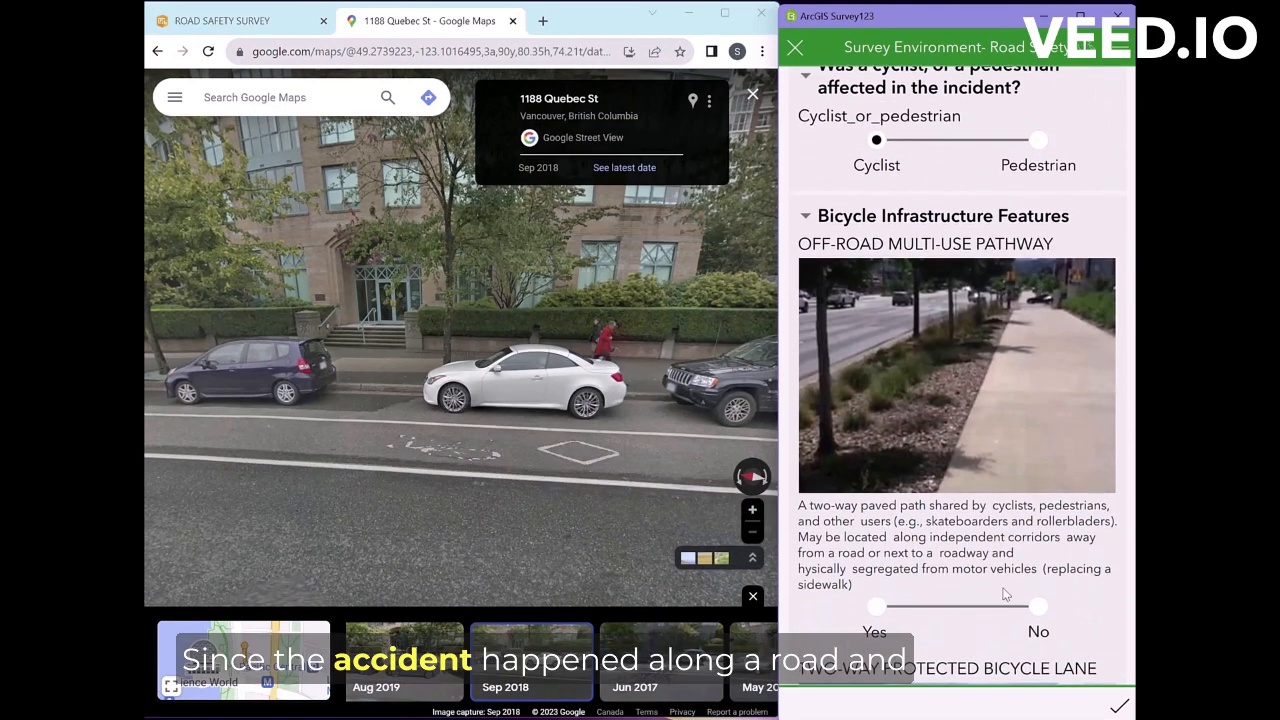
{"action": "left_click", "coordinate": [1038, 606]}
{"action": "scroll", "coordinate": [1036, 600], "scroll_direction": "down", "scroll_amount": 10}
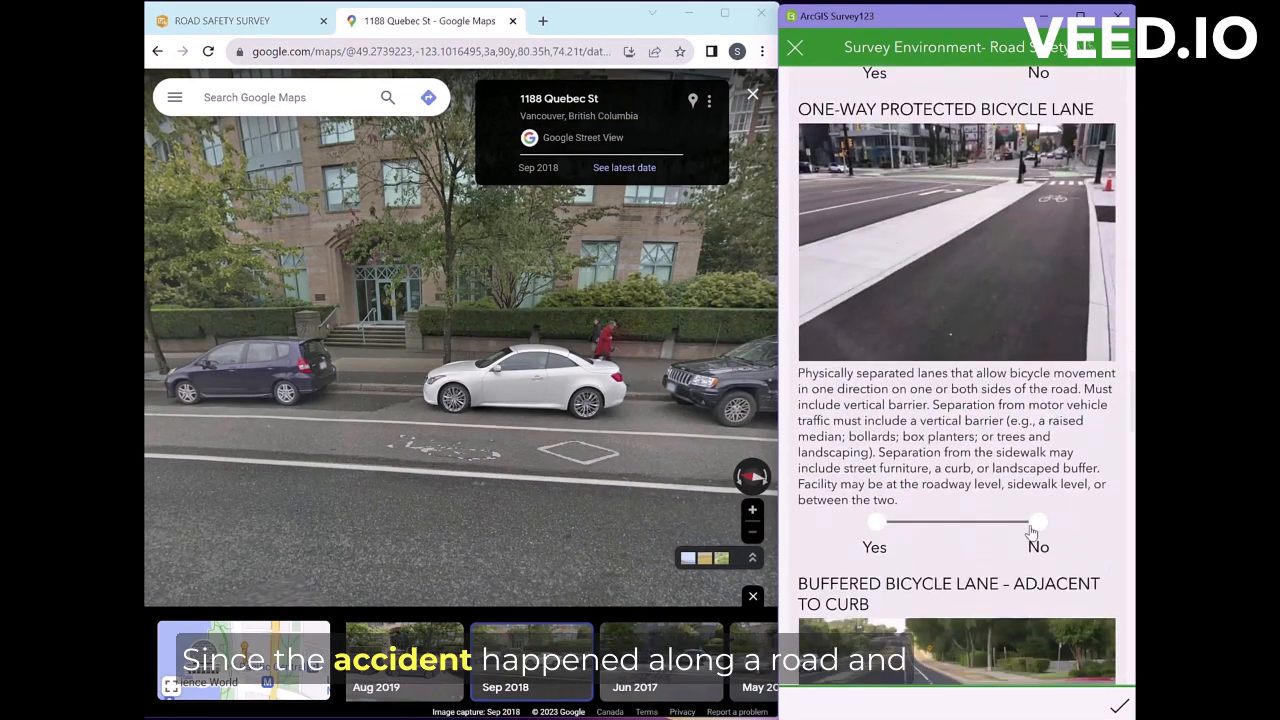
{"action": "scroll", "coordinate": [1032, 532], "scroll_direction": "down", "scroll_amount": 3}
{"action": "left_click", "coordinate": [1036, 608]}
{"action": "scroll", "coordinate": [1040, 600], "scroll_direction": "down", "scroll_amount": 4}
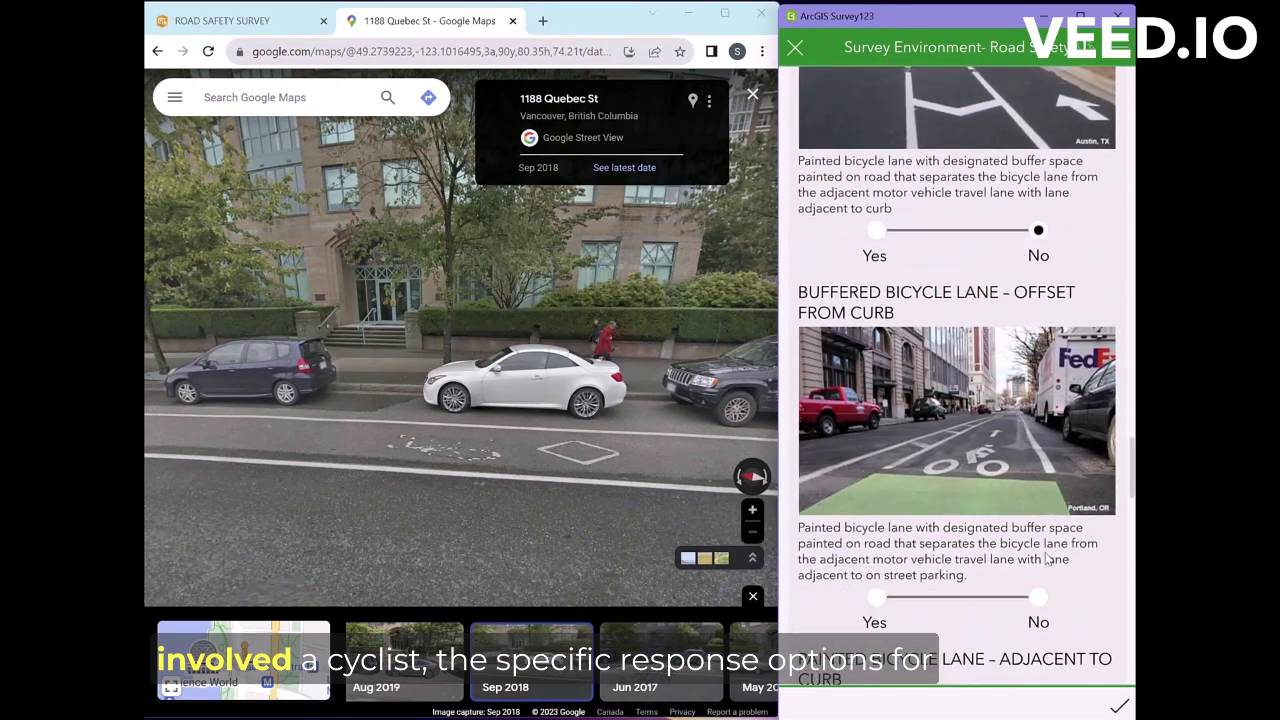
{"action": "scroll", "coordinate": [936, 527], "scroll_direction": "down", "scroll_amount": 1}
Step: Mark a buffered bicycle lane offset from curb, No painted lane adjacent to curb, and answer offset-from-curb lane
{"action": "left_click", "coordinate": [876, 503]}
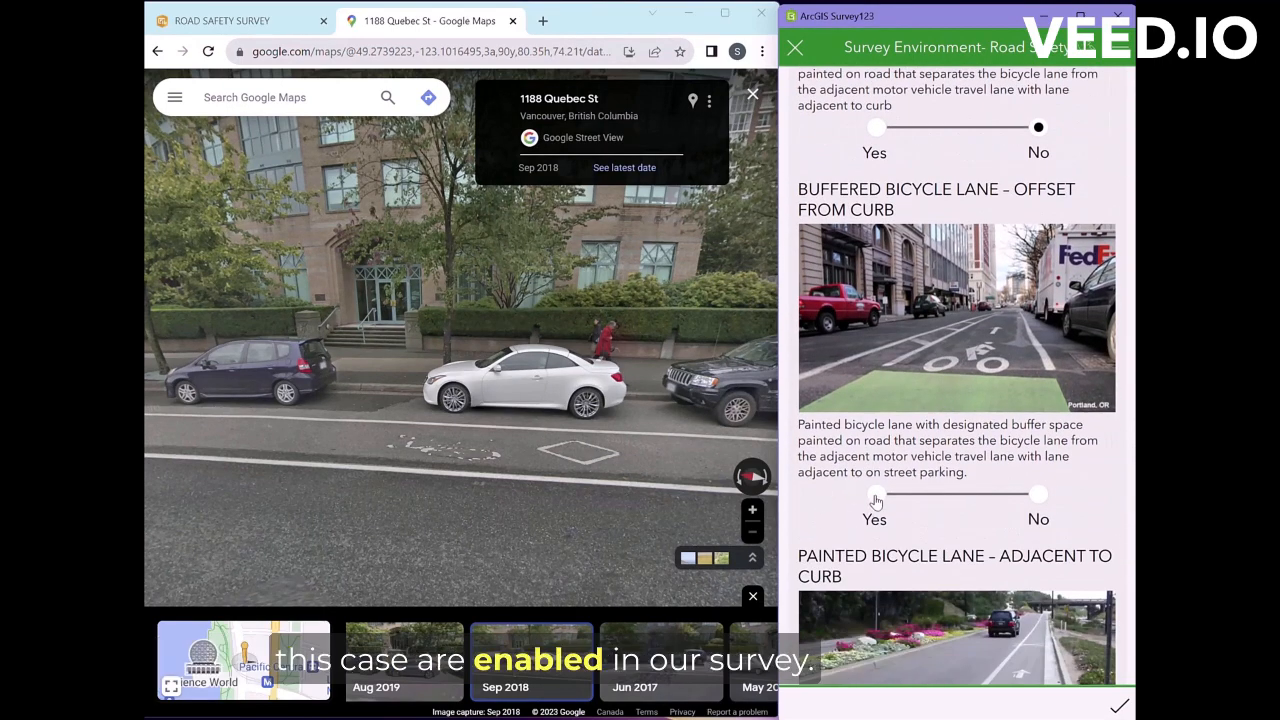
{"action": "scroll", "coordinate": [1054, 582], "scroll_direction": "down", "scroll_amount": 3}
{"action": "left_click", "coordinate": [1038, 522]}
{"action": "scroll", "coordinate": [1038, 528], "scroll_direction": "down", "scroll_amount": 3}
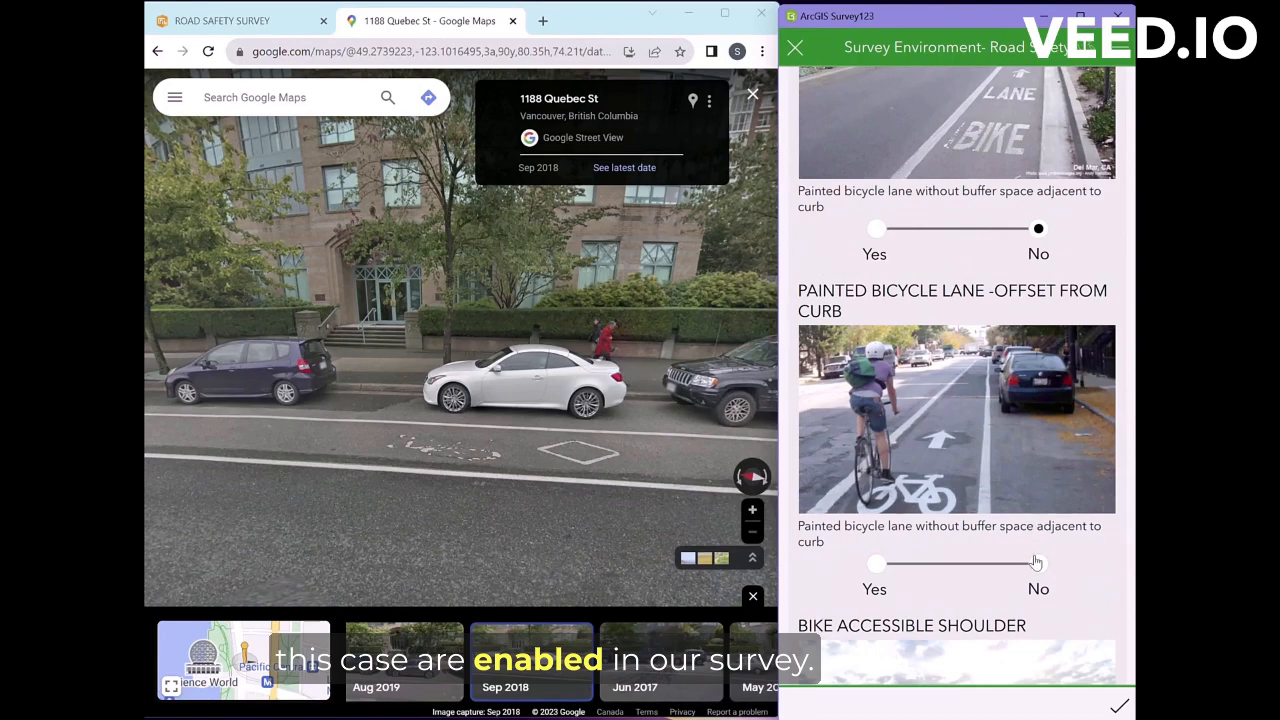
{"action": "left_click", "coordinate": [878, 566]}
{"action": "scroll", "coordinate": [935, 400], "scroll_direction": "down", "scroll_amount": 6}
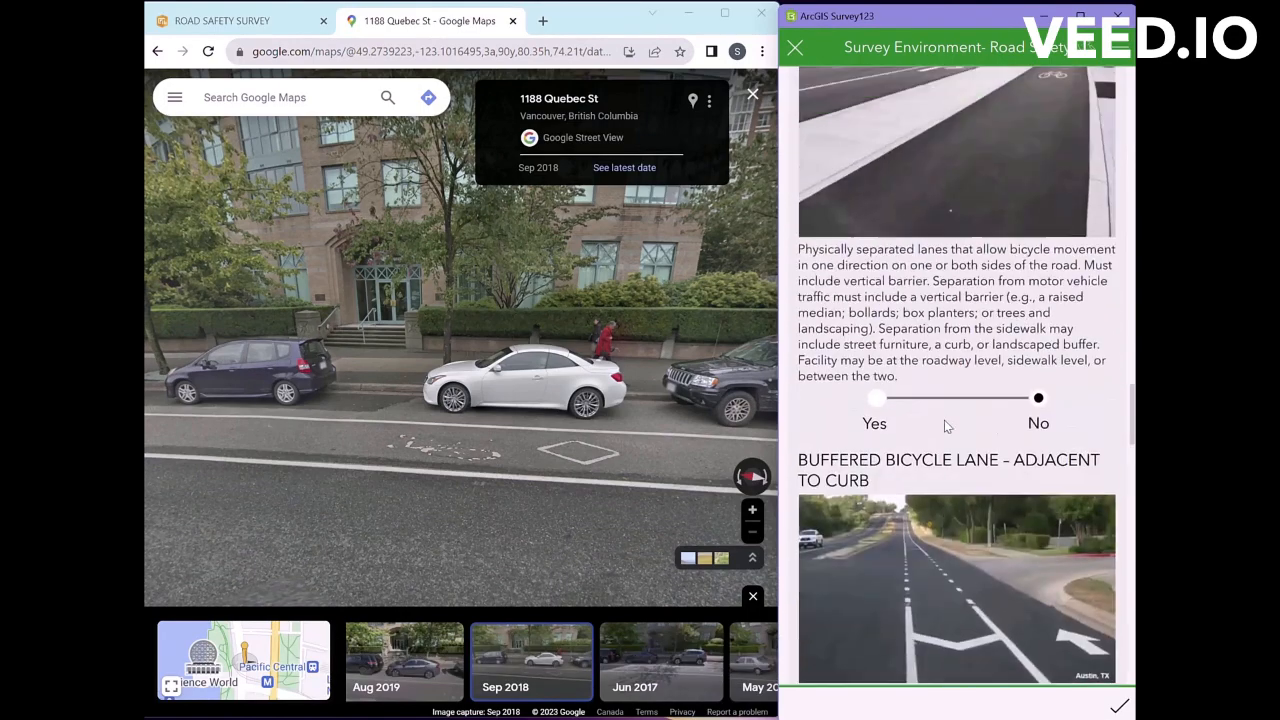
Step: Answer No for bike accessible shoulder and shared lane with markings, then submit the survey
{"action": "scroll", "coordinate": [992, 422], "scroll_direction": "up", "scroll_amount": 10}
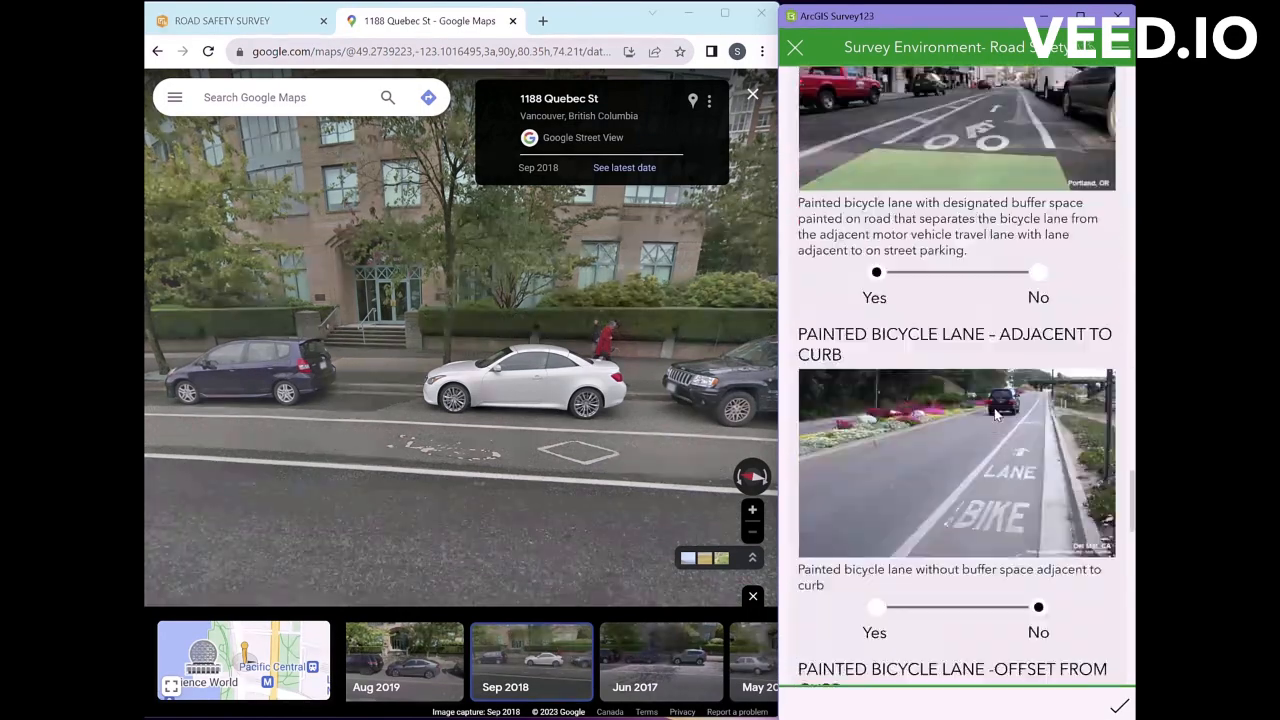
{"action": "scroll", "coordinate": [1037, 297], "scroll_direction": "down", "scroll_amount": 5}
{"action": "left_click", "coordinate": [1038, 505]}
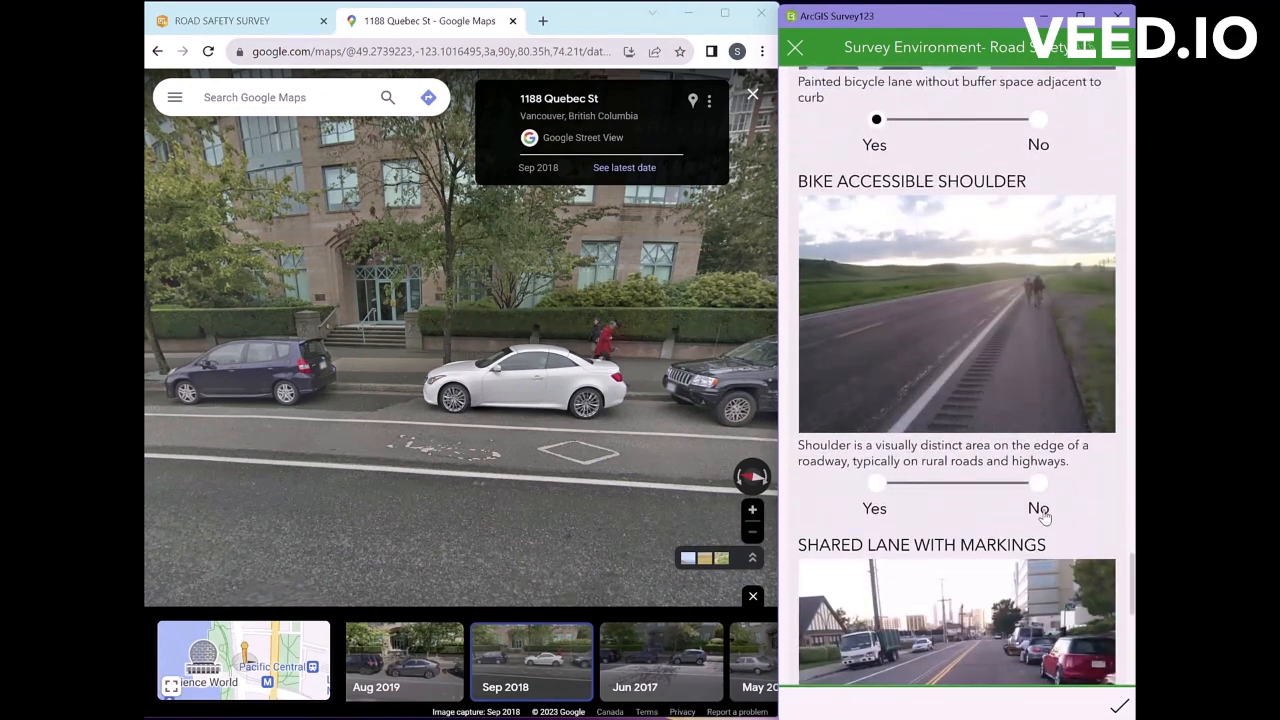
{"action": "scroll", "coordinate": [1043, 496], "scroll_direction": "down", "scroll_amount": 2}
{"action": "scroll", "coordinate": [1043, 496], "scroll_direction": "down", "scroll_amount": 1}
{"action": "left_click", "coordinate": [1038, 563]}
{"action": "scroll", "coordinate": [1030, 580], "scroll_direction": "down", "scroll_amount": 4}
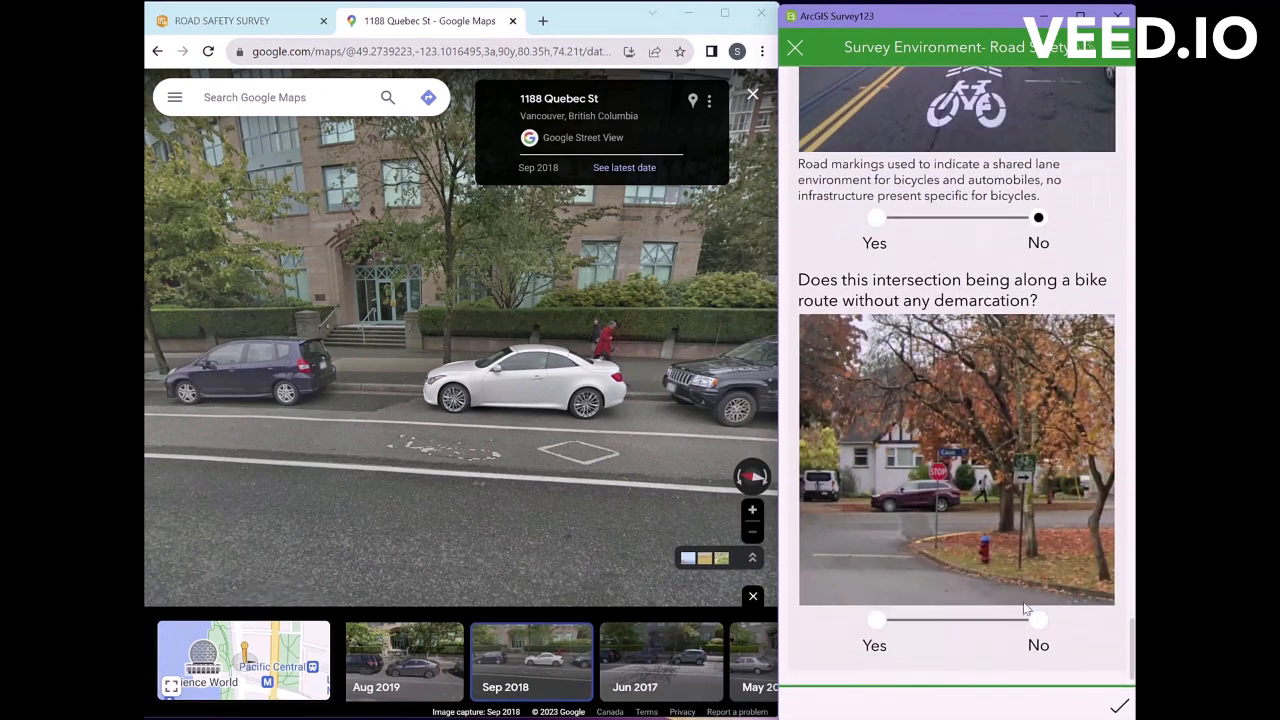
{"action": "left_click", "coordinate": [1119, 706]}
{"action": "left_click", "coordinate": [960, 378]}
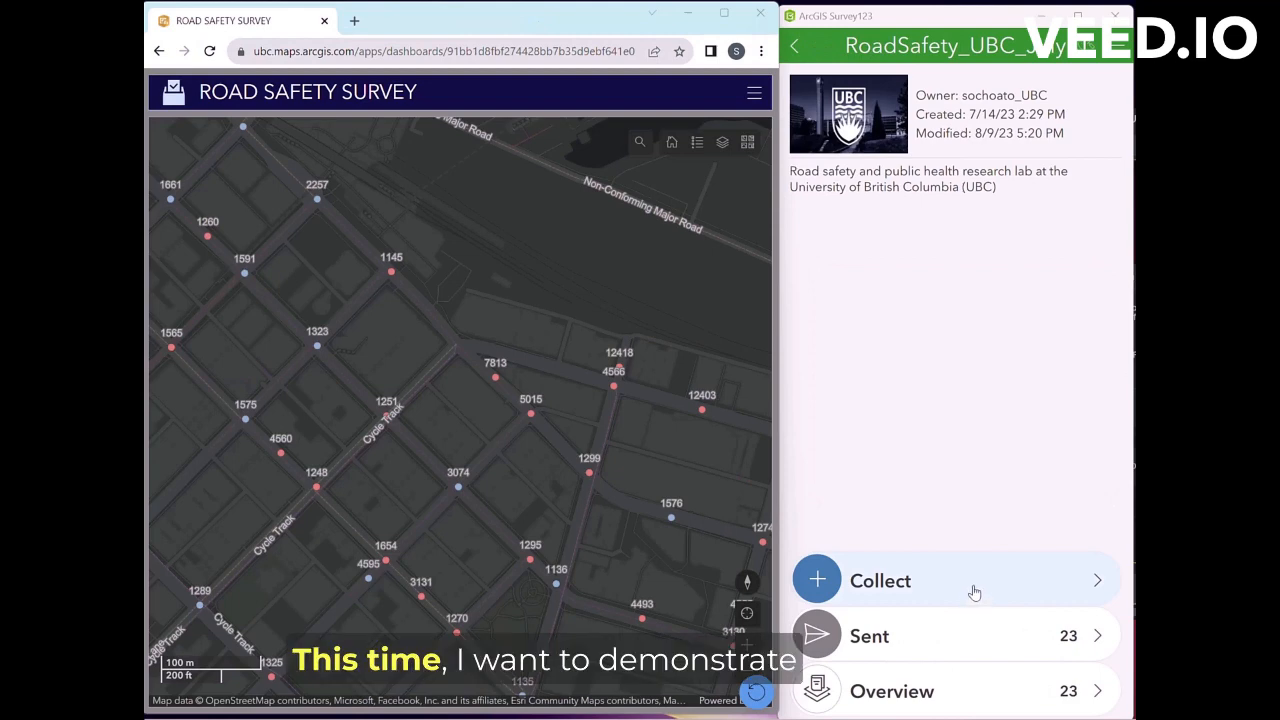
Step: Start a new survey and set the dashboard map search source to the ICBC dataset
{"action": "left_click", "coordinate": [975, 591]}
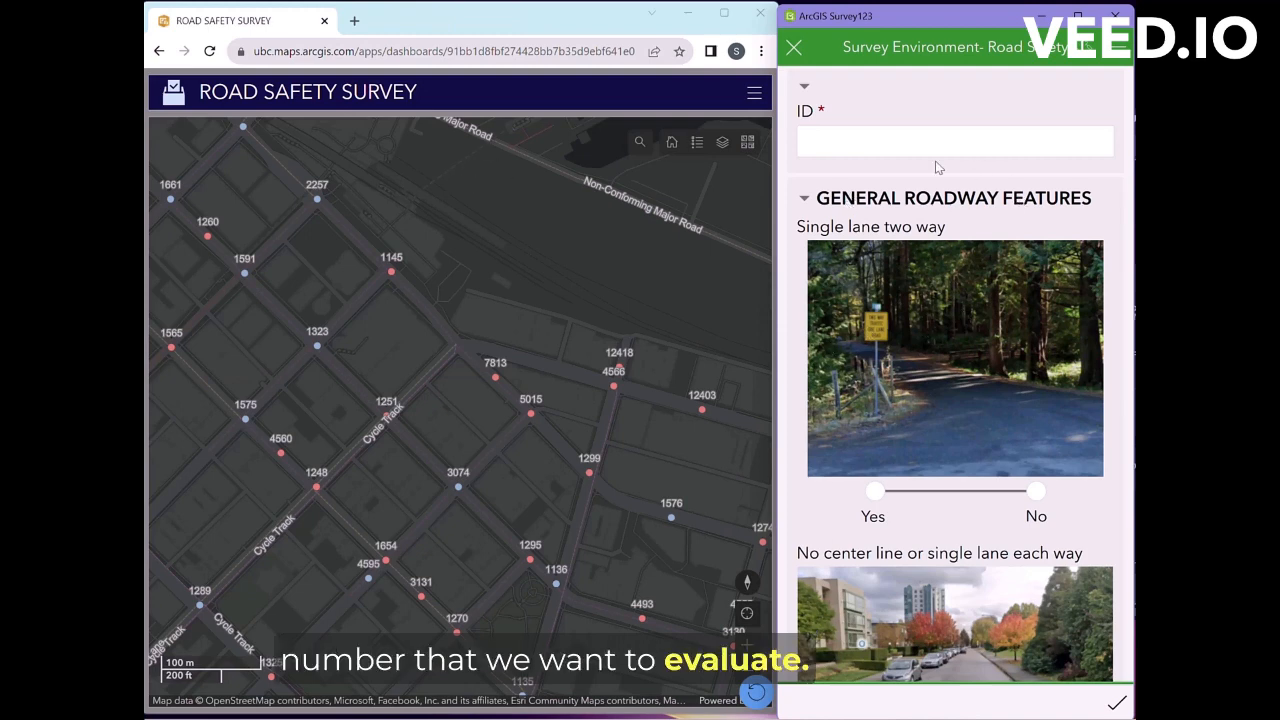
{"action": "left_click", "coordinate": [639, 143]}
{"action": "left_click", "coordinate": [451, 143]}
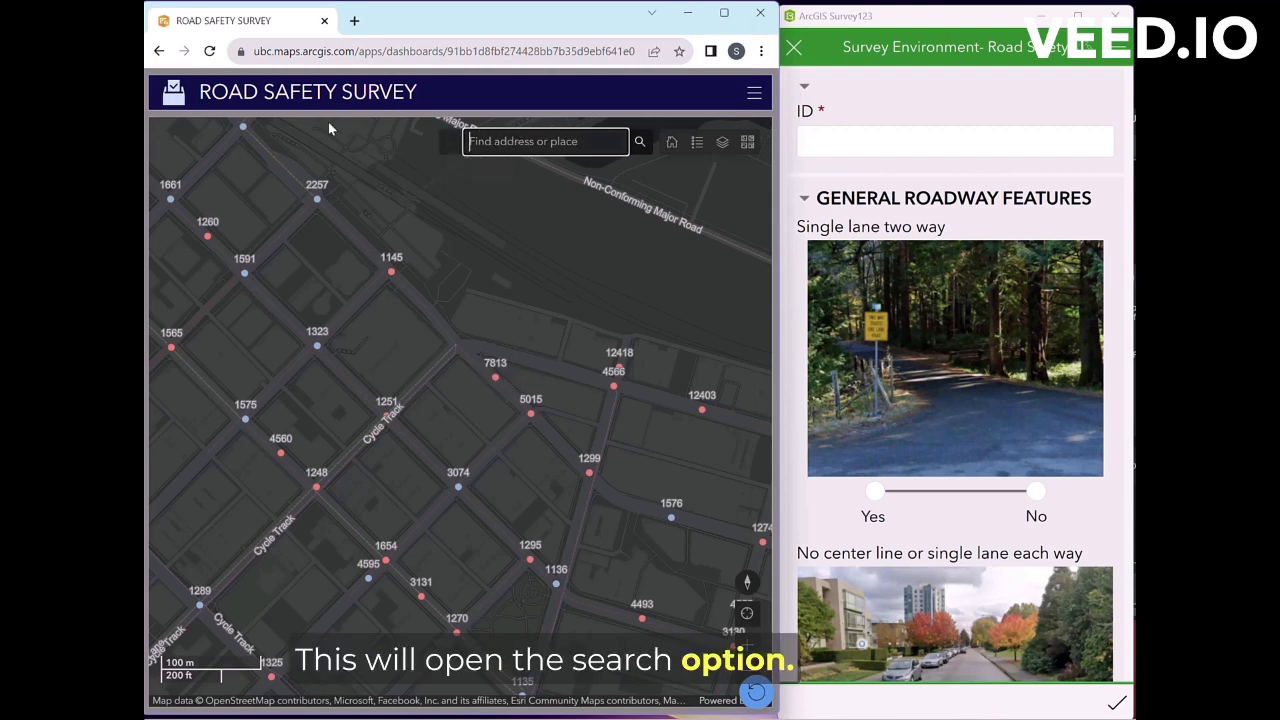
{"action": "left_click", "coordinate": [449, 145]}
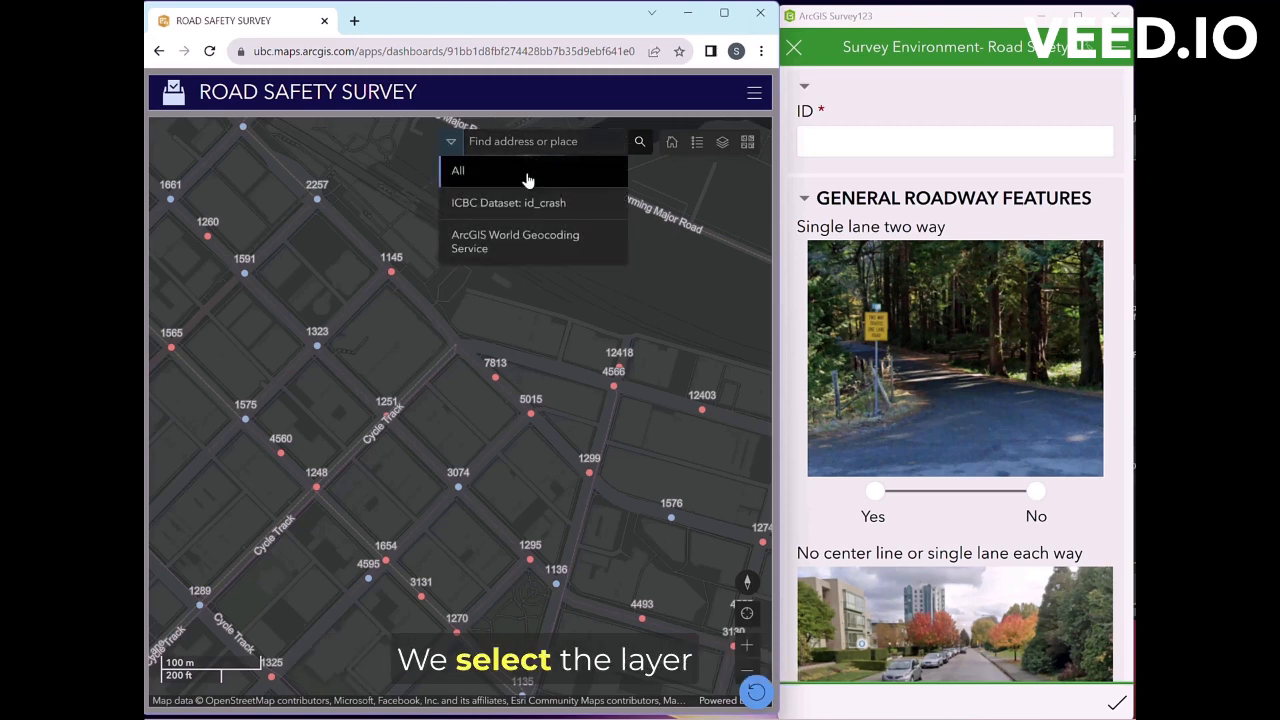
{"action": "left_click", "coordinate": [498, 205]}
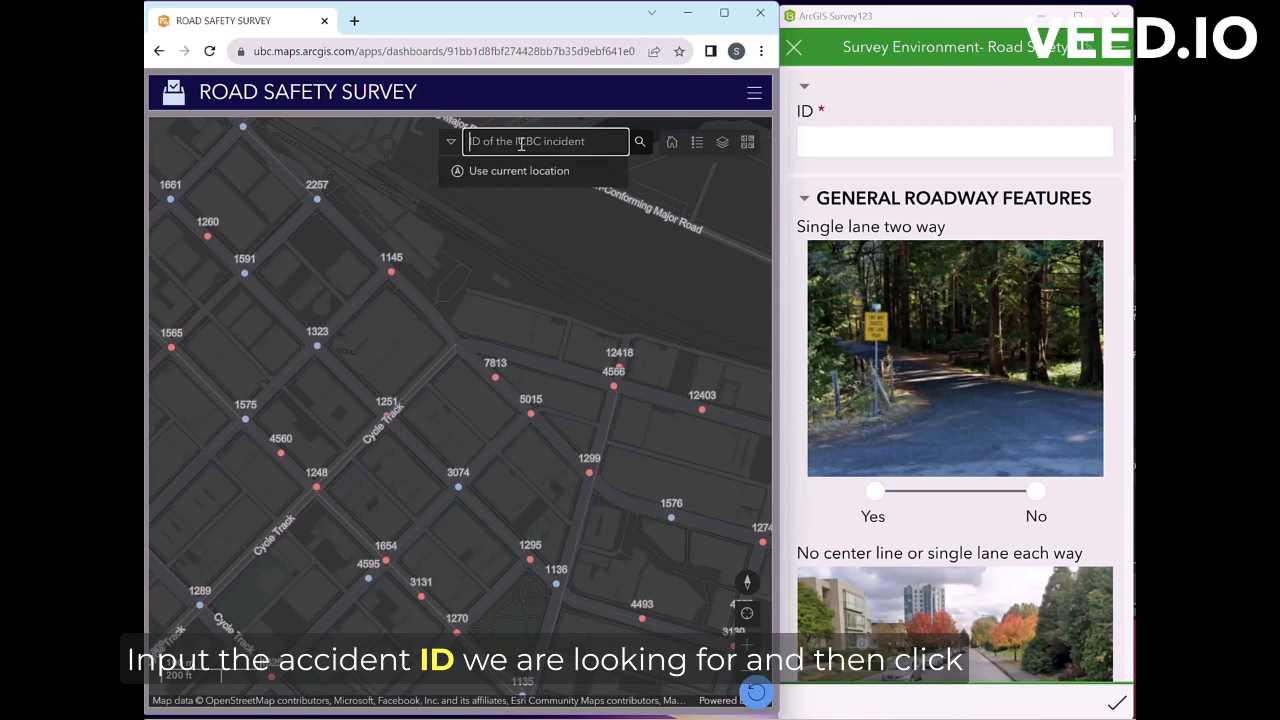
Step: Search for incident 7813, zoom out around it, and paste 7813 into the survey ID
{"action": "type", "text": "7813"}
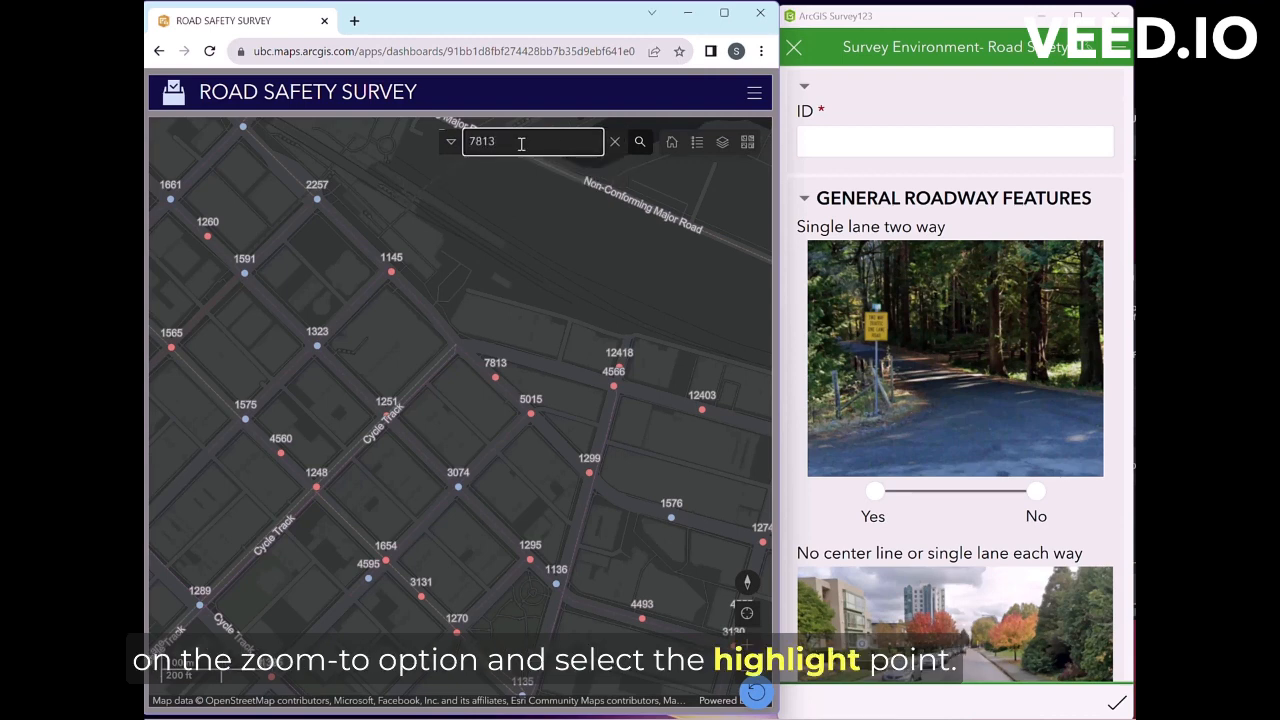
{"action": "key", "text": "Return"}
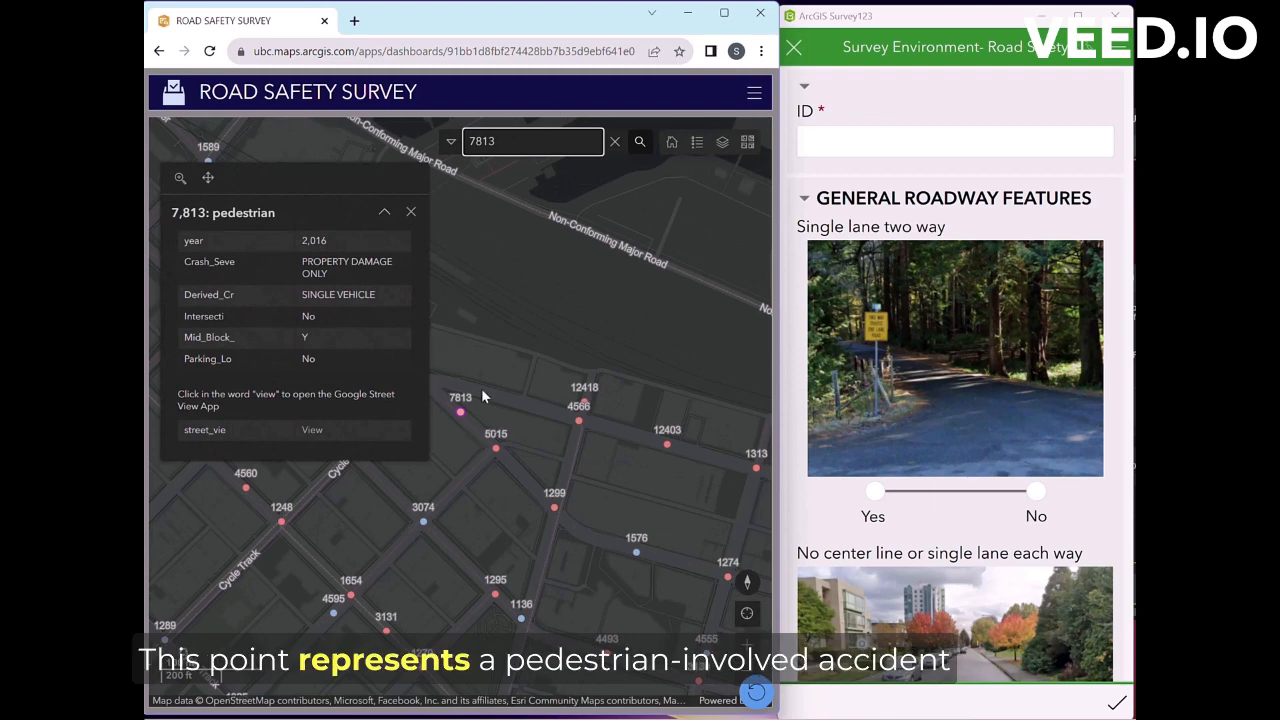
{"action": "scroll", "coordinate": [460, 430], "scroll_direction": "up", "scroll_amount": 2}
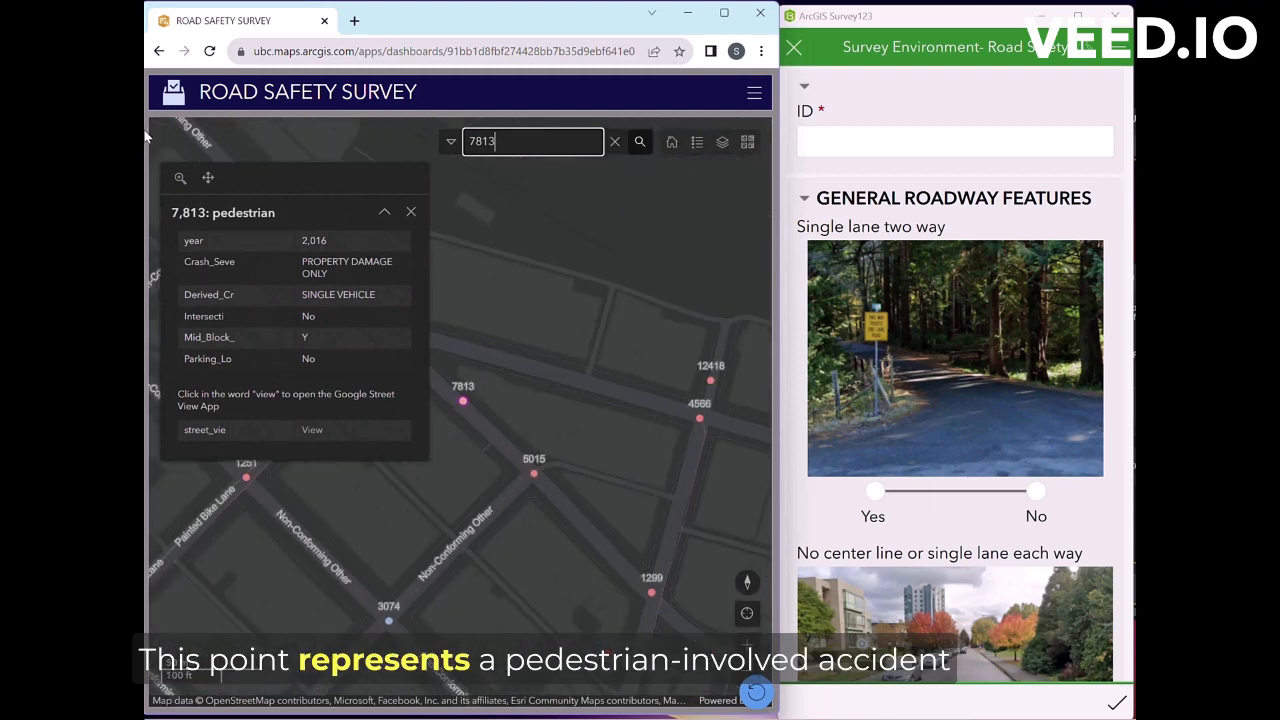
{"action": "left_click", "coordinate": [180, 178]}
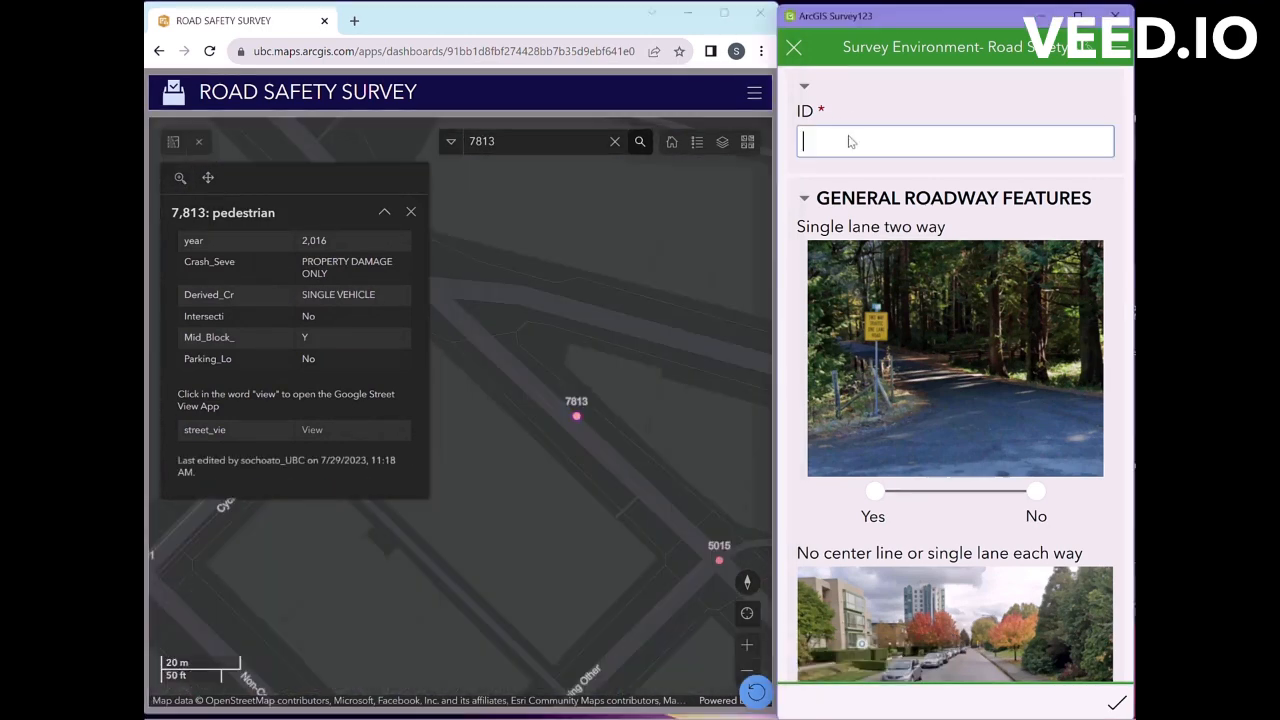
{"action": "type", "text": "7813"}
{"action": "triple_click", "coordinate": [305, 237]}
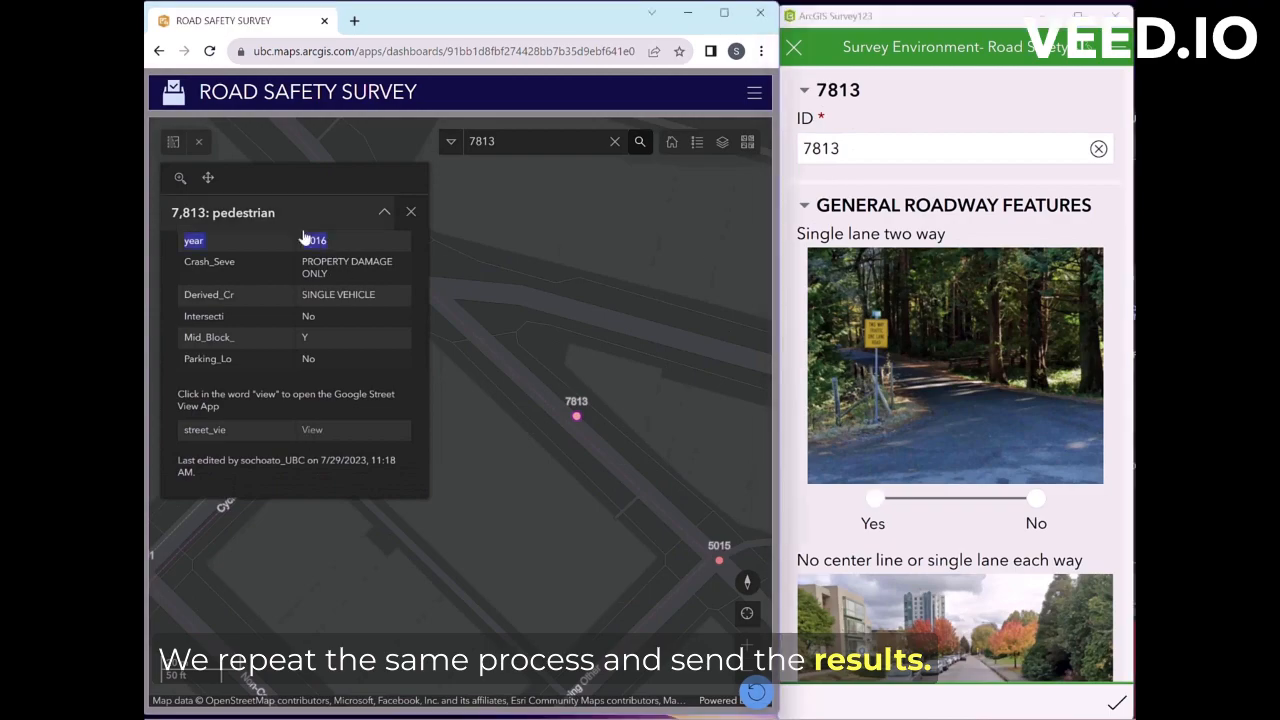
{"action": "left_click", "coordinate": [312, 429]}
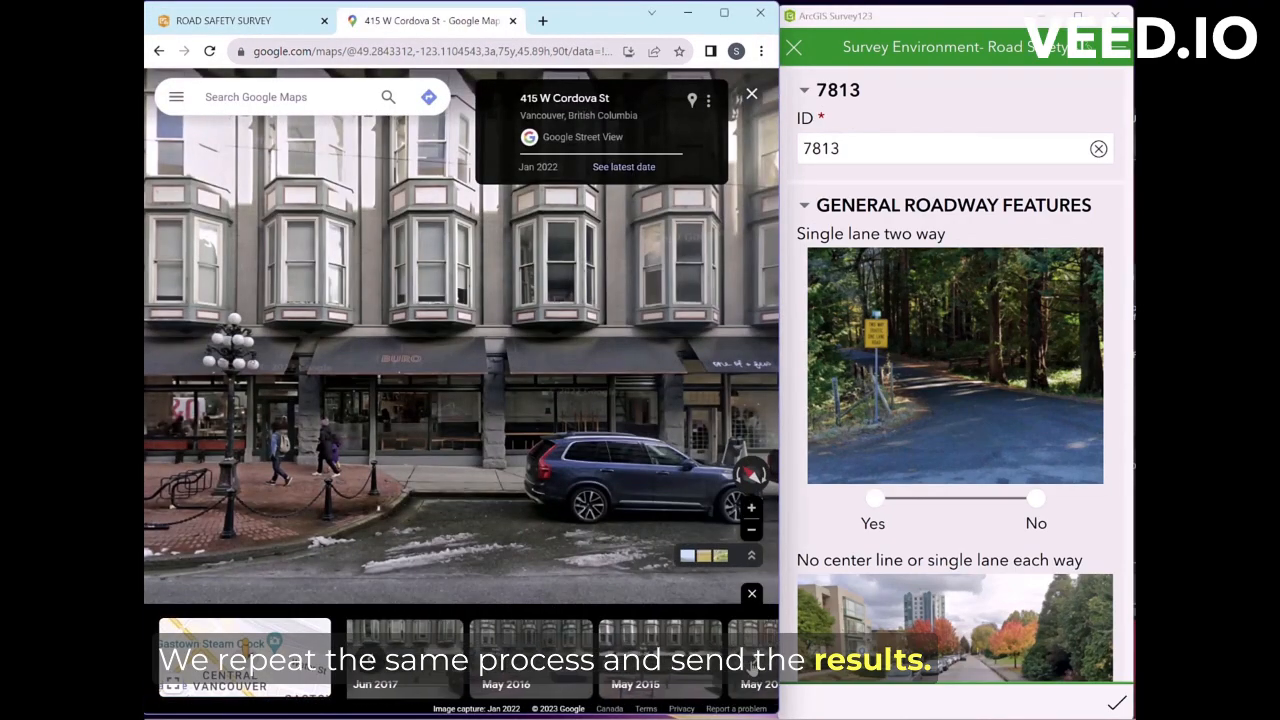
{"action": "left_click", "coordinate": [530, 660]}
{"action": "left_click_drag", "start_coordinate": [677, 430], "coordinate": [371, 430]}
{"action": "left_click_drag", "start_coordinate": [712, 440], "coordinate": [643, 434]}
{"action": "scroll", "coordinate": [515, 383], "scroll_direction": "down", "scroll_amount": 2}
{"action": "left_click_drag", "start_coordinate": [300, 300], "coordinate": [716, 345]}
Step: Answer No to single-lane two-way and multi-lane roadway questions; Yes to on-street parking and two lanes one way
{"action": "left_click", "coordinate": [1034, 496]}
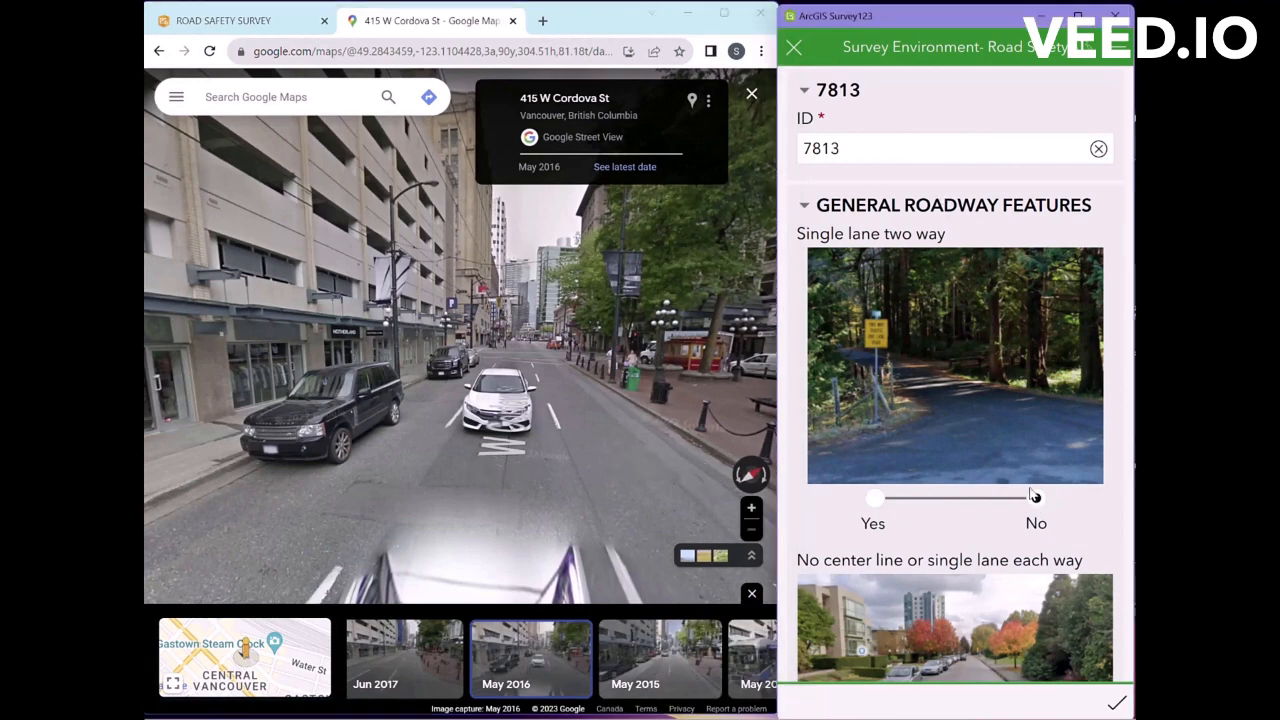
{"action": "scroll", "coordinate": [1034, 496], "scroll_direction": "down", "scroll_amount": 3}
{"action": "left_click", "coordinate": [514, 389]}
{"action": "left_click", "coordinate": [1036, 443]}
{"action": "scroll", "coordinate": [1036, 443], "scroll_direction": "down", "scroll_amount": 3}
{"action": "left_click", "coordinate": [1036, 375]}
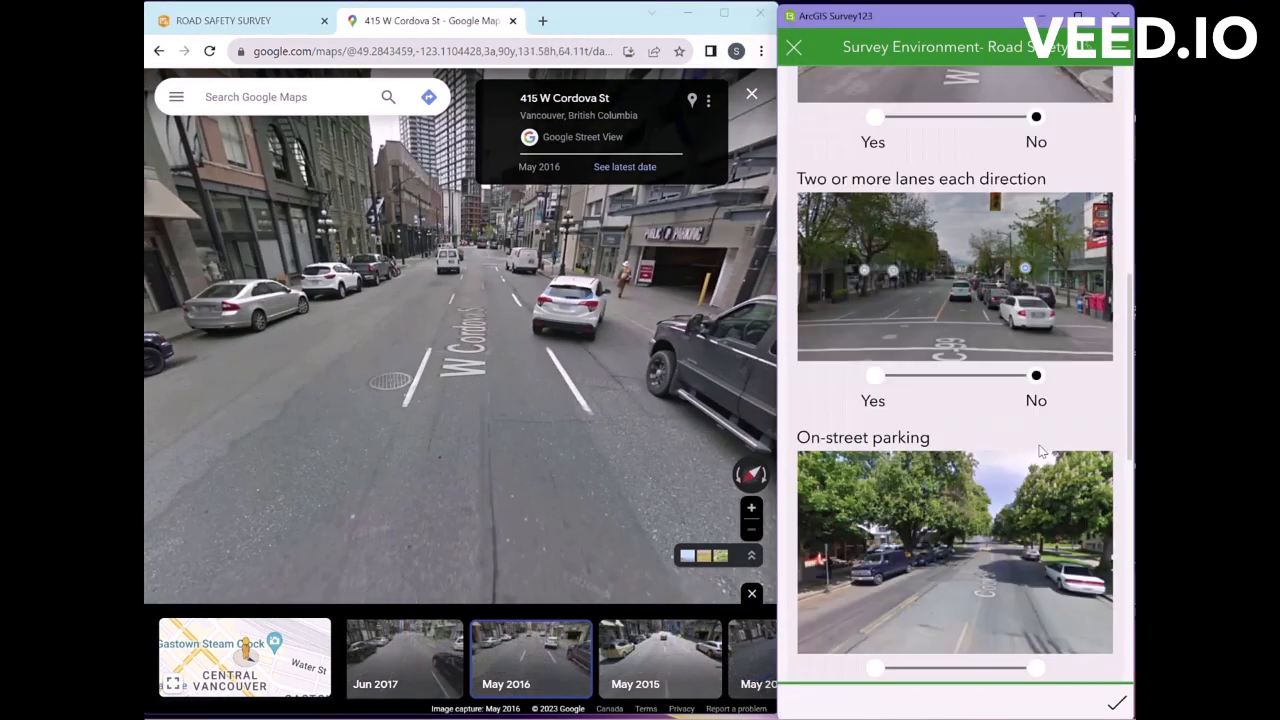
{"action": "scroll", "coordinate": [1040, 452], "scroll_direction": "down", "scroll_amount": 3}
{"action": "left_click", "coordinate": [876, 500]}
{"action": "left_click", "coordinate": [876, 534]}
Step: Answer No to parking lot, intersection and multi-use pathway, mark pedestrian-involved, Yes to sidewalks, and send the survey
{"action": "scroll", "coordinate": [876, 534], "scroll_direction": "down", "scroll_amount": 1}
{"action": "left_click", "coordinate": [1034, 513]}
{"action": "scroll", "coordinate": [1014, 530], "scroll_direction": "down", "scroll_amount": 2}
{"action": "left_click", "coordinate": [1034, 467]}
{"action": "left_click", "coordinate": [1034, 617]}
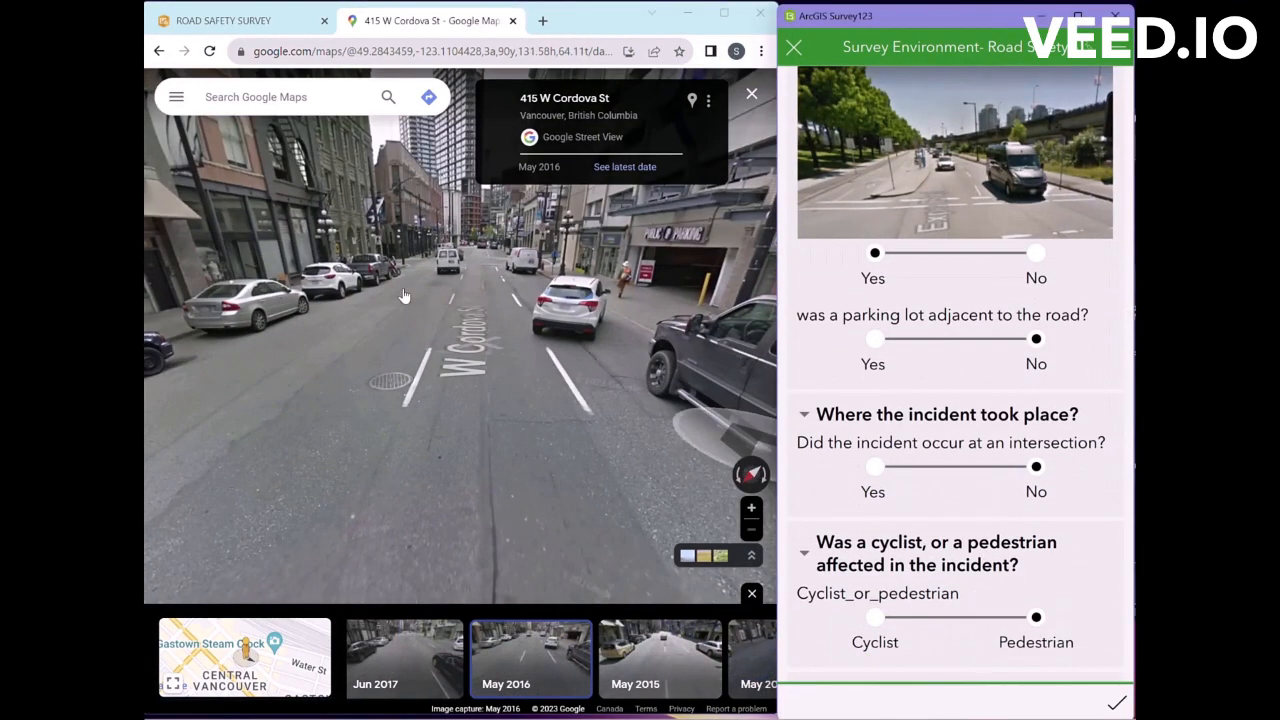
{"action": "left_click_drag", "start_coordinate": [404, 296], "coordinate": [492, 430]}
{"action": "scroll", "coordinate": [1069, 554], "scroll_direction": "down", "scroll_amount": 5}
{"action": "left_click", "coordinate": [1036, 538]}
{"action": "scroll", "coordinate": [1036, 540], "scroll_direction": "down", "scroll_amount": 3}
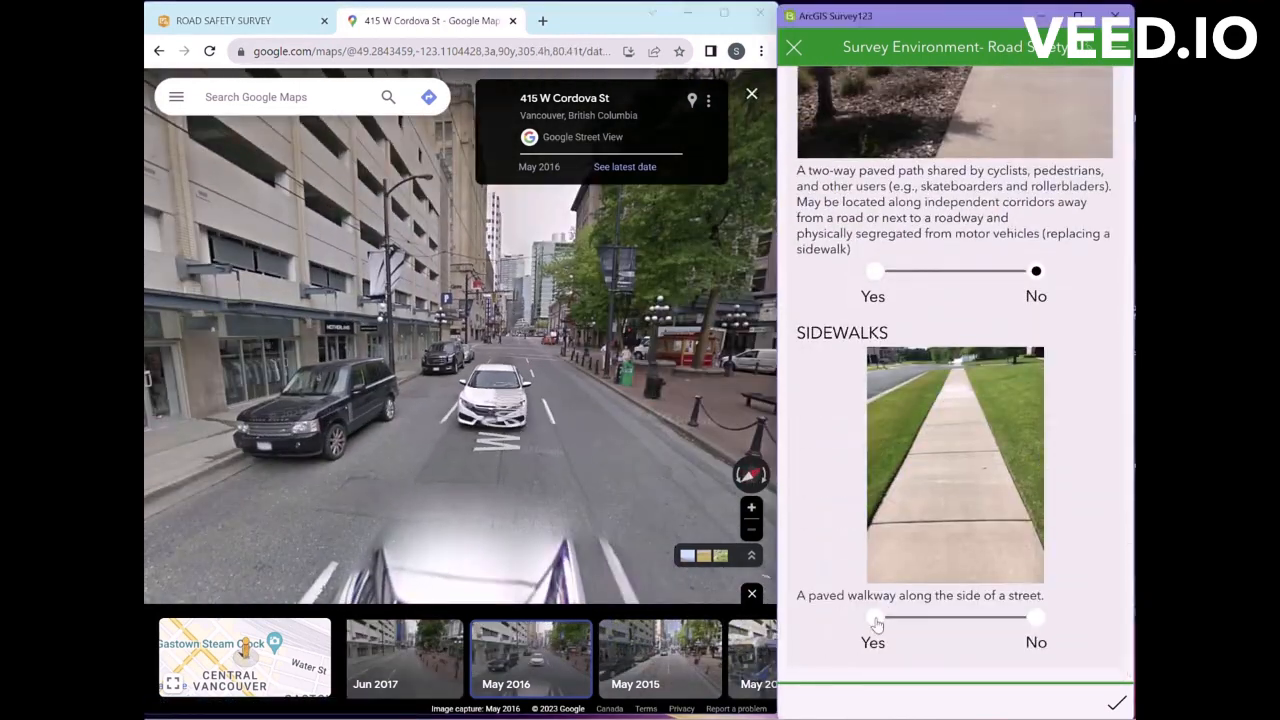
{"action": "left_click", "coordinate": [876, 617]}
{"action": "left_click", "coordinate": [1116, 703]}
{"action": "left_click", "coordinate": [940, 382]}
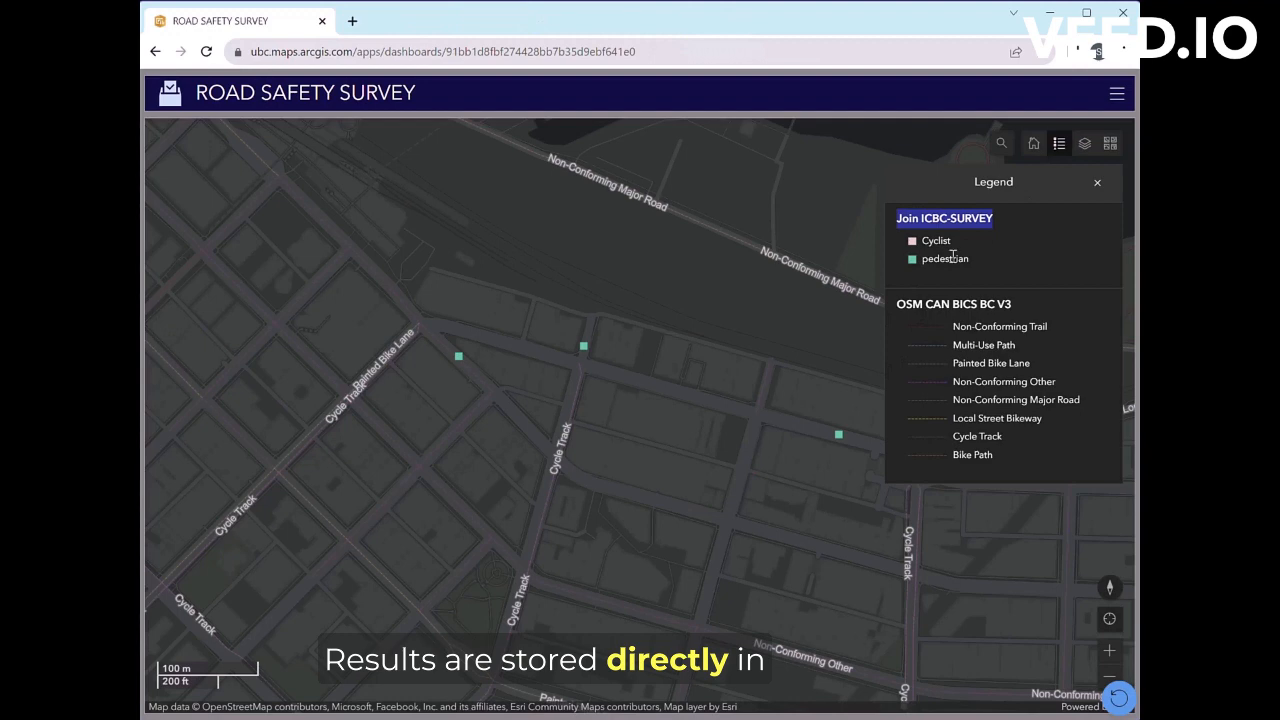
Step: Review the joined survey record for pedestrian incident 7813, then close it
{"action": "left_click", "coordinate": [458, 358]}
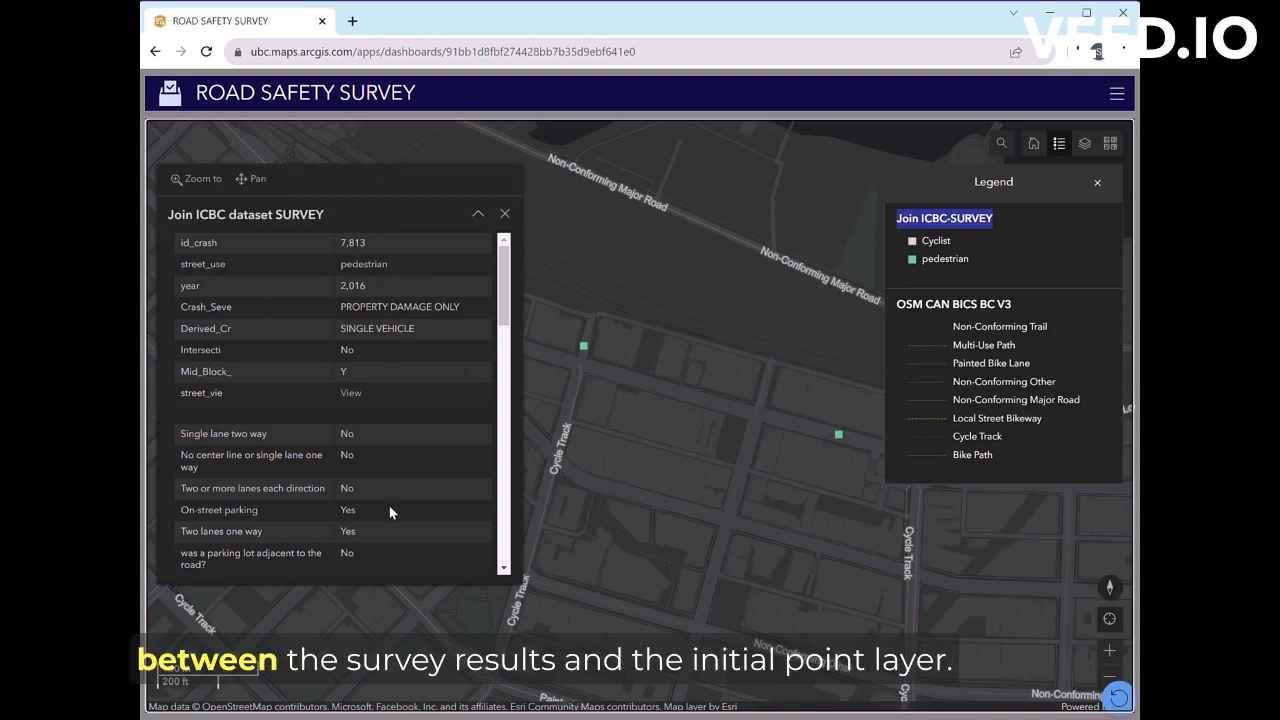
{"action": "left_click_drag", "start_coordinate": [508, 262], "coordinate": [506, 515]}
{"action": "left_click", "coordinate": [505, 214]}
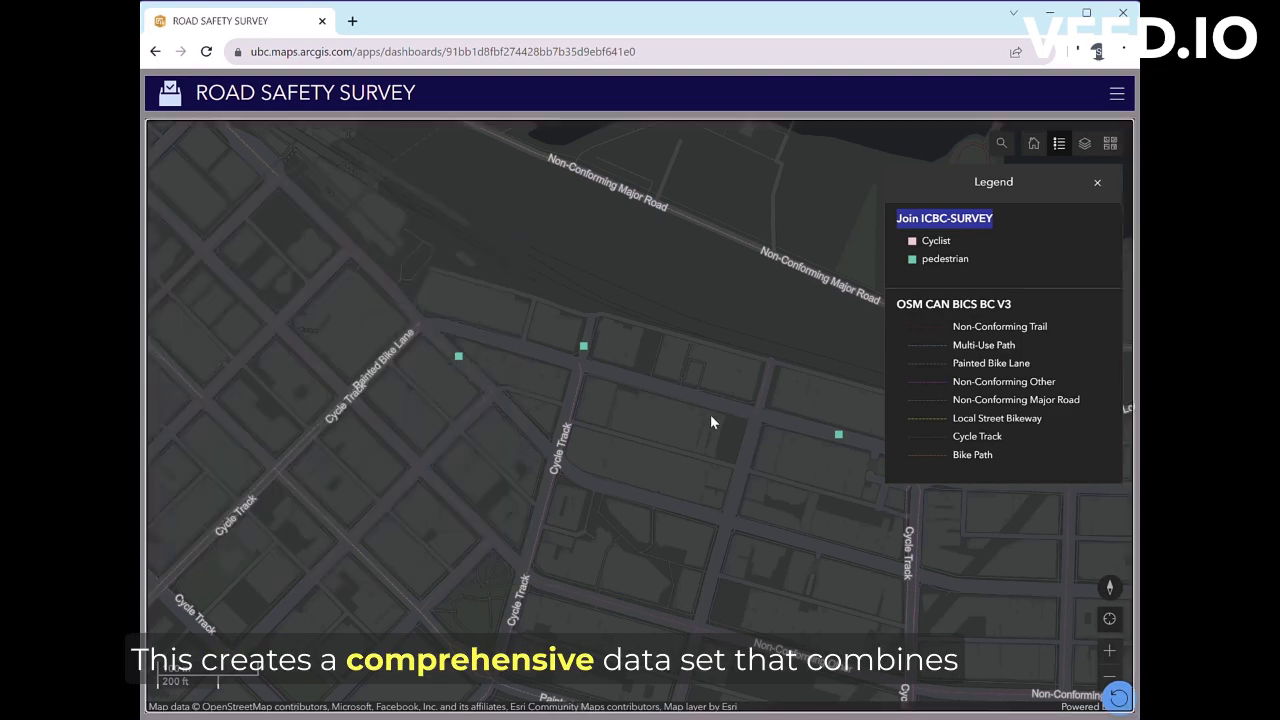
Step: Pan to the pink cyclist point and review the joined survey answers for incident 3225
{"action": "left_click_drag", "start_coordinate": [711, 423], "coordinate": [744, 358]}
{"action": "scroll", "coordinate": [549, 354], "scroll_direction": "down", "scroll_amount": 1}
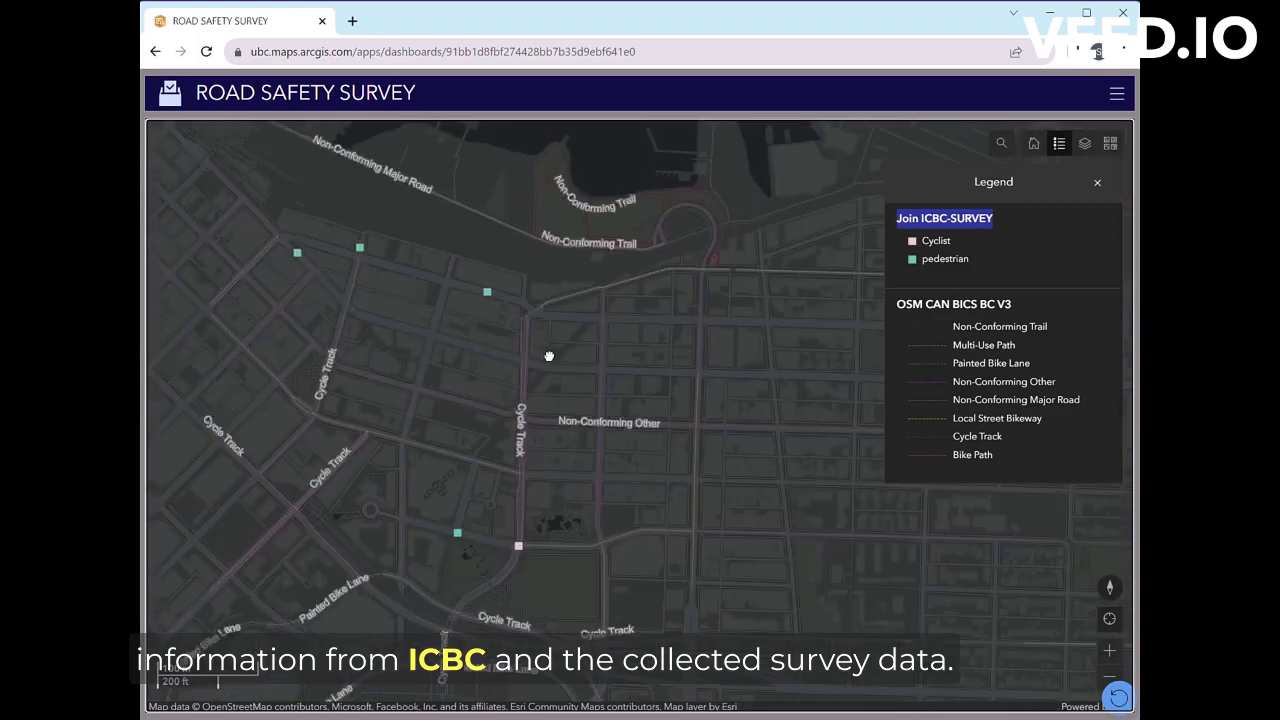
{"action": "left_click_drag", "start_coordinate": [589, 510], "coordinate": [660, 436]}
{"action": "scroll", "coordinate": [683, 450], "scroll_direction": "up", "scroll_amount": 1}
{"action": "left_click_drag", "start_coordinate": [591, 506], "coordinate": [641, 435]}
{"action": "left_click", "coordinate": [545, 427]}
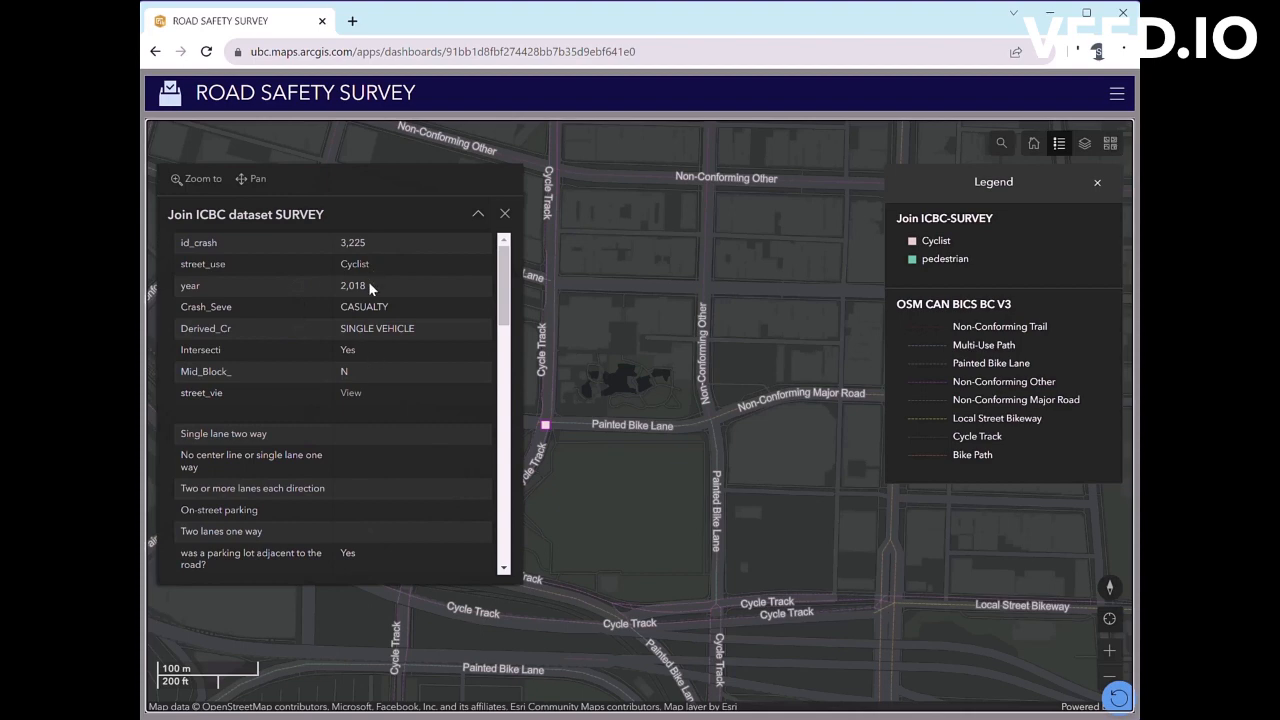
{"action": "scroll", "coordinate": [372, 331], "scroll_direction": "down", "scroll_amount": 10}
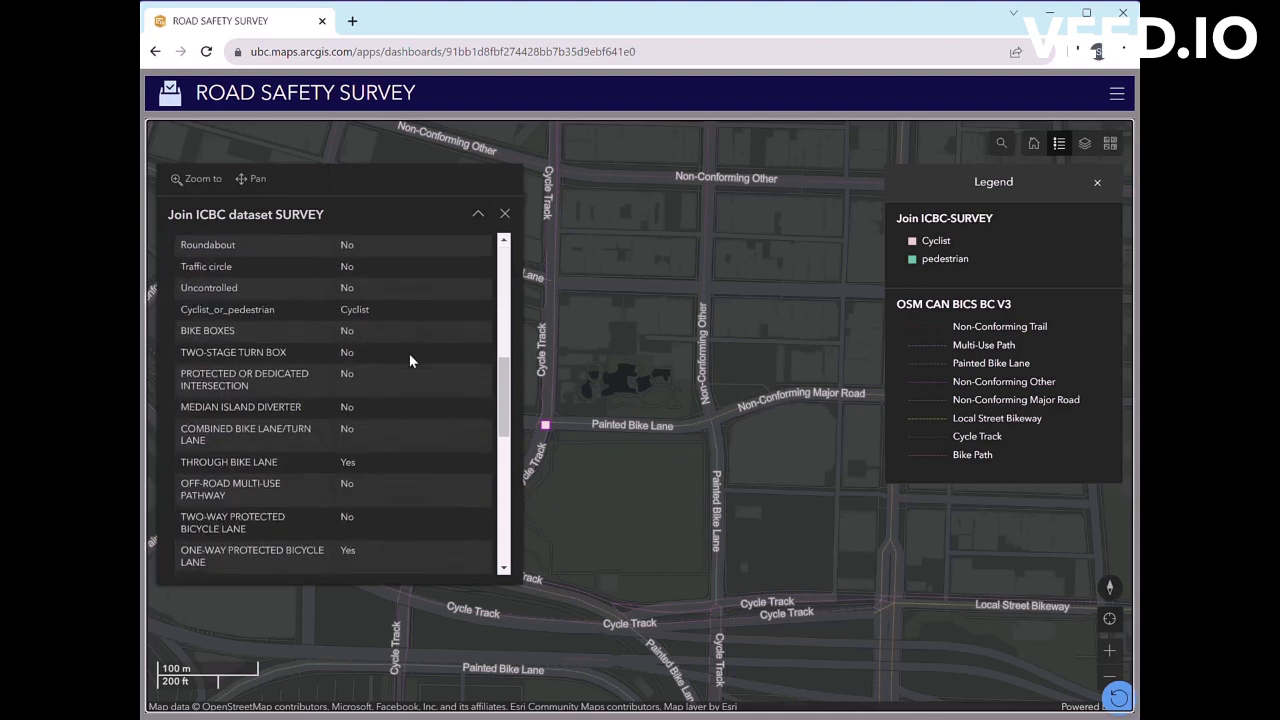
{"action": "scroll", "coordinate": [409, 353], "scroll_direction": "down", "scroll_amount": 8}
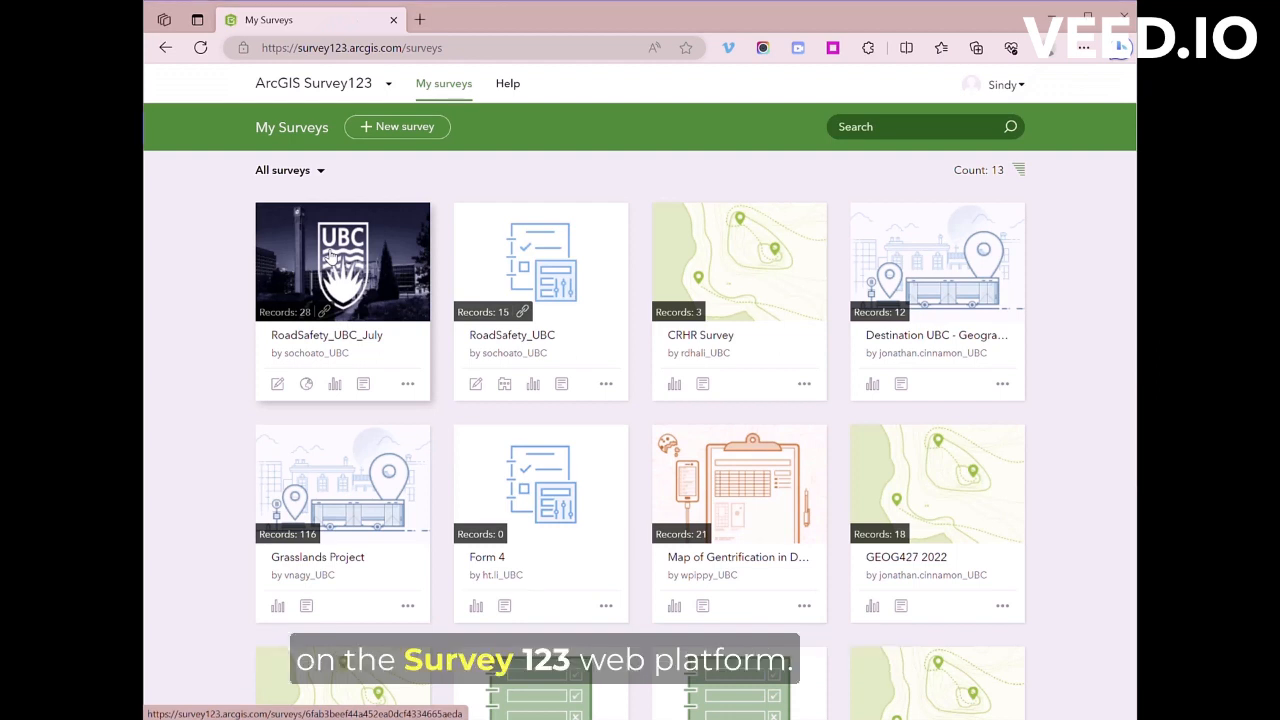
Step: Open RoadSafety_UBC_July's Analyze page, then its Data table, and scroll through the 28 responses
{"action": "left_click", "coordinate": [331, 257]}
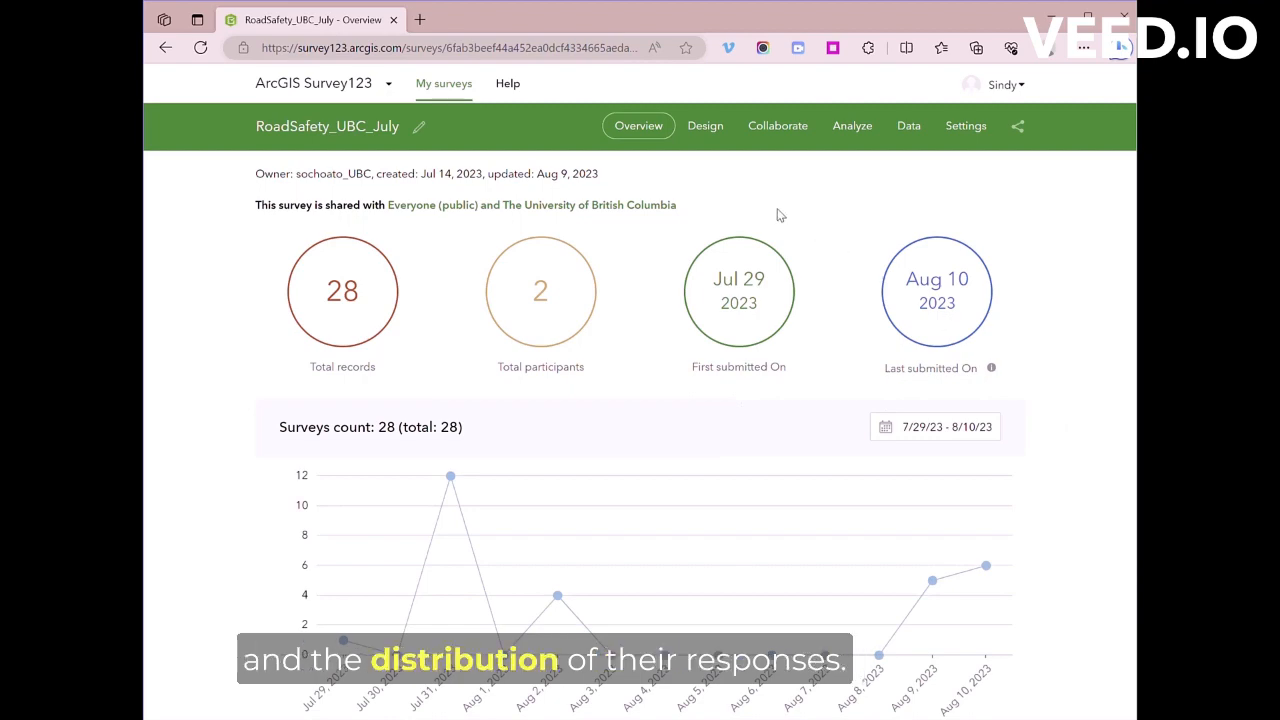
{"action": "left_click", "coordinate": [852, 126]}
{"action": "scroll", "coordinate": [937, 371], "scroll_direction": "down", "scroll_amount": 5}
{"action": "left_click", "coordinate": [909, 126]}
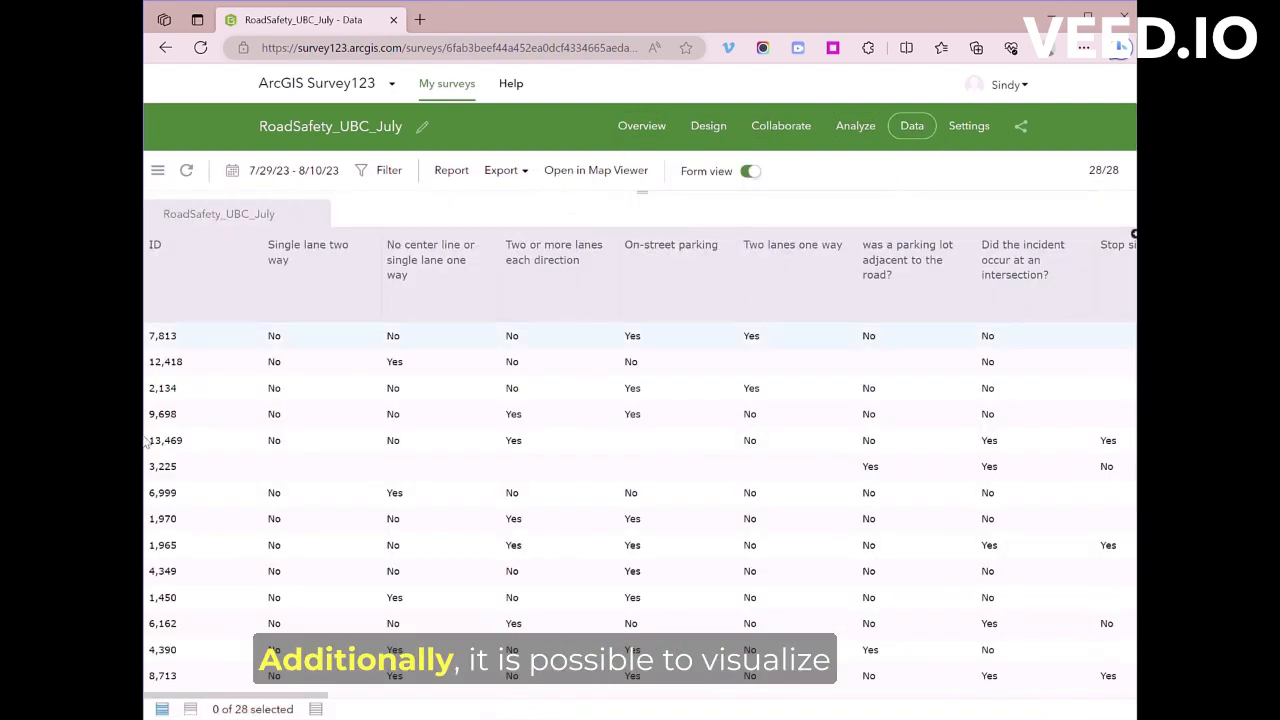
{"action": "scroll", "coordinate": [357, 377], "scroll_direction": "down", "scroll_amount": 5}
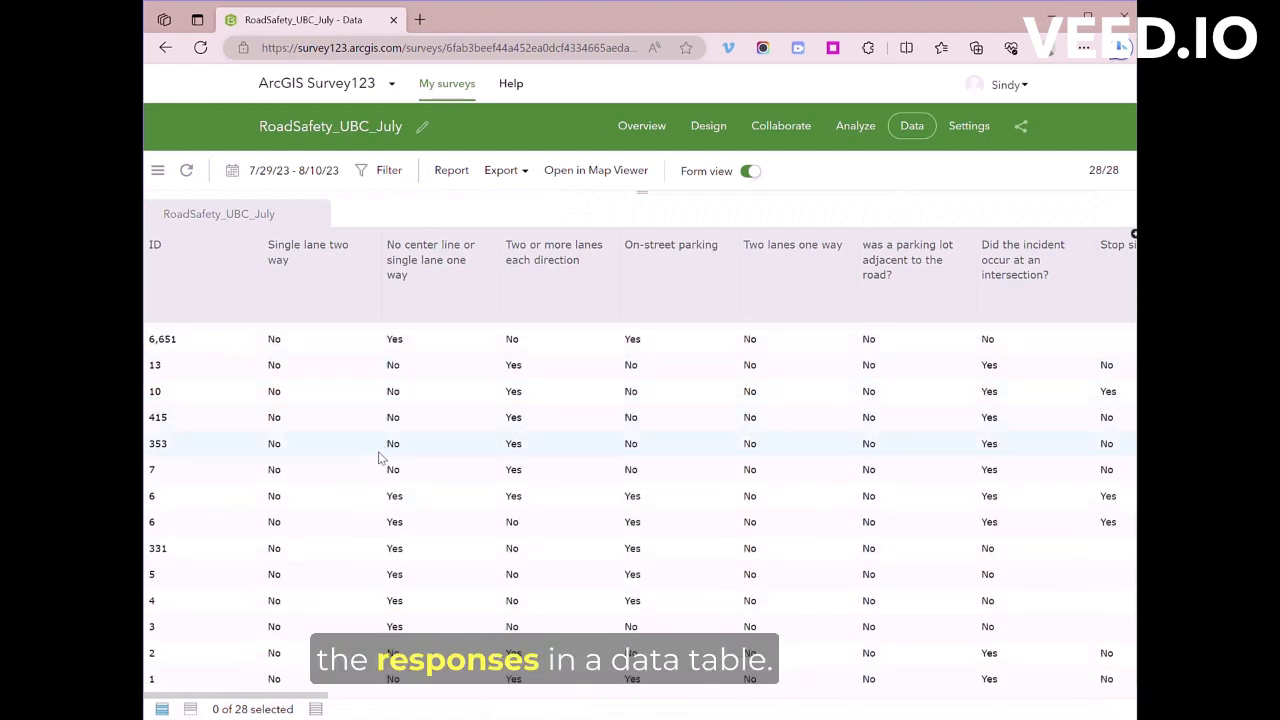
{"action": "left_click_drag", "start_coordinate": [310, 700], "coordinate": [726, 680]}
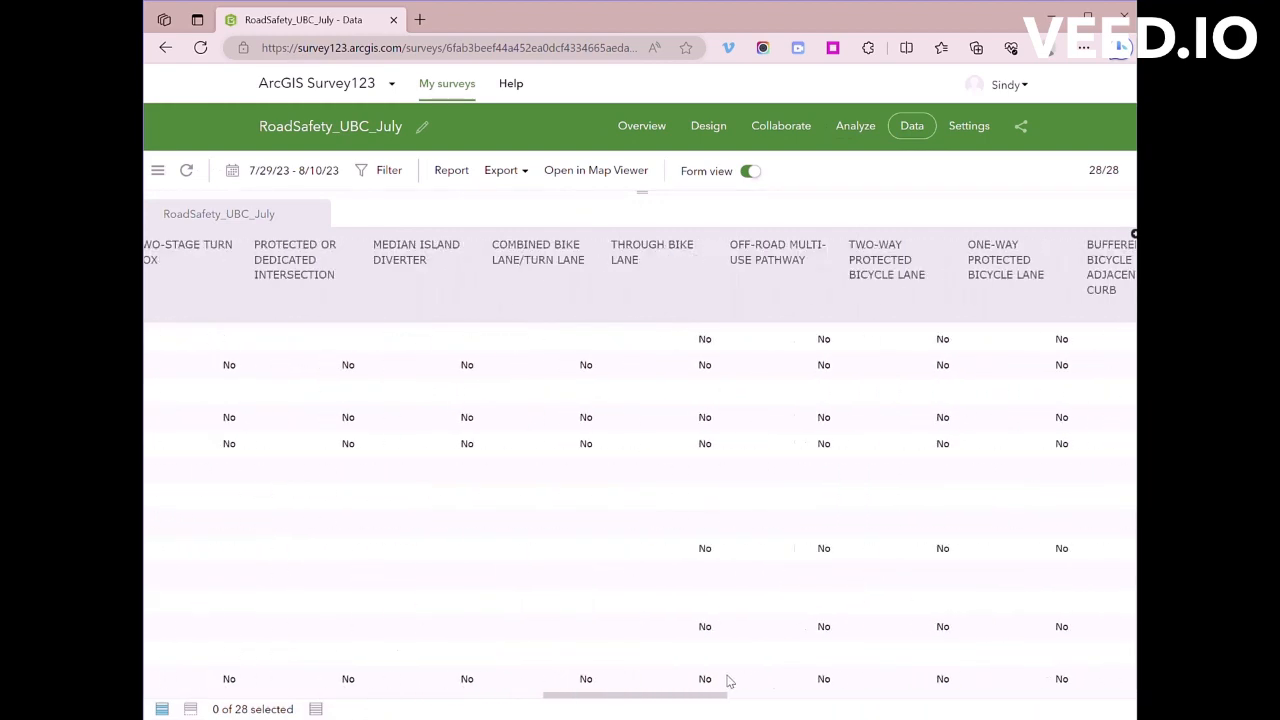